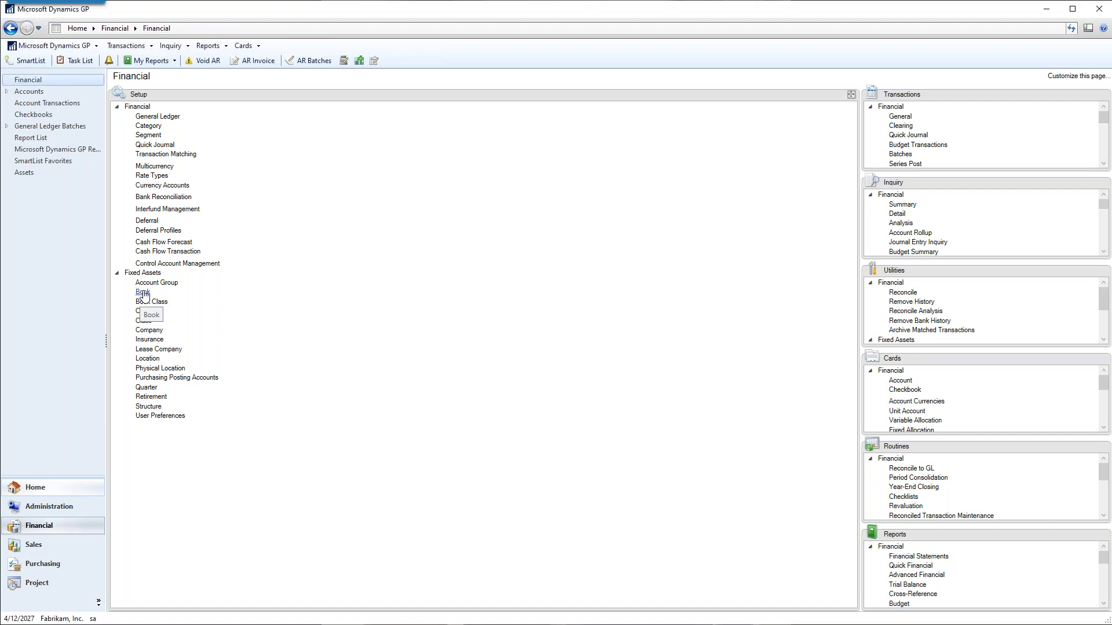
Open the fixed assets book setup, review the fiscal year and depreciation period options, and close it.
left_click(143, 292)
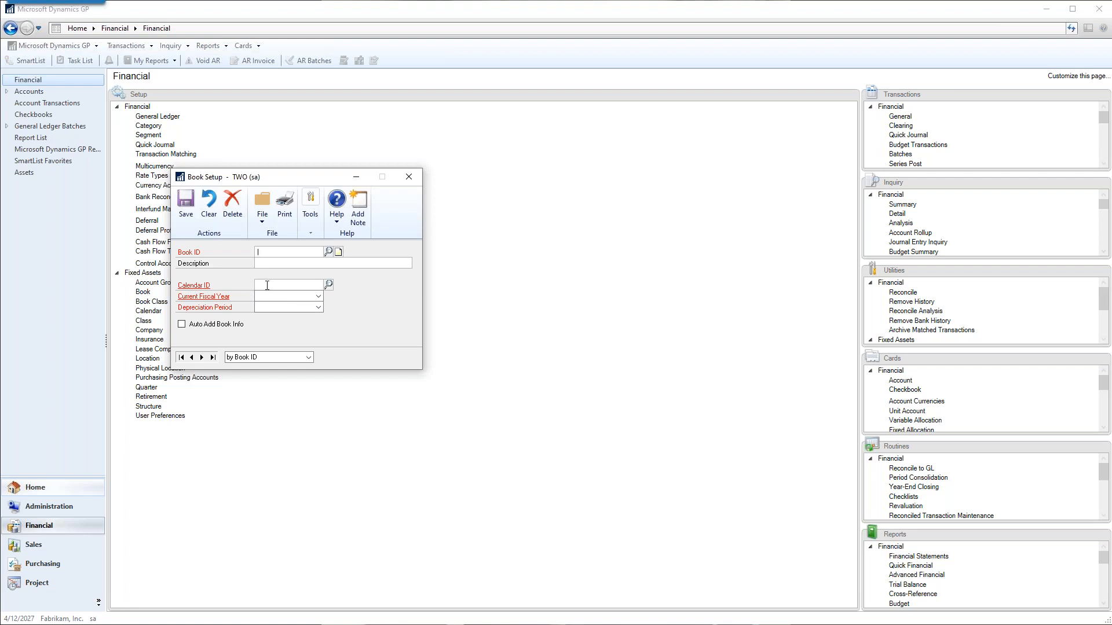
left_click(318, 297)
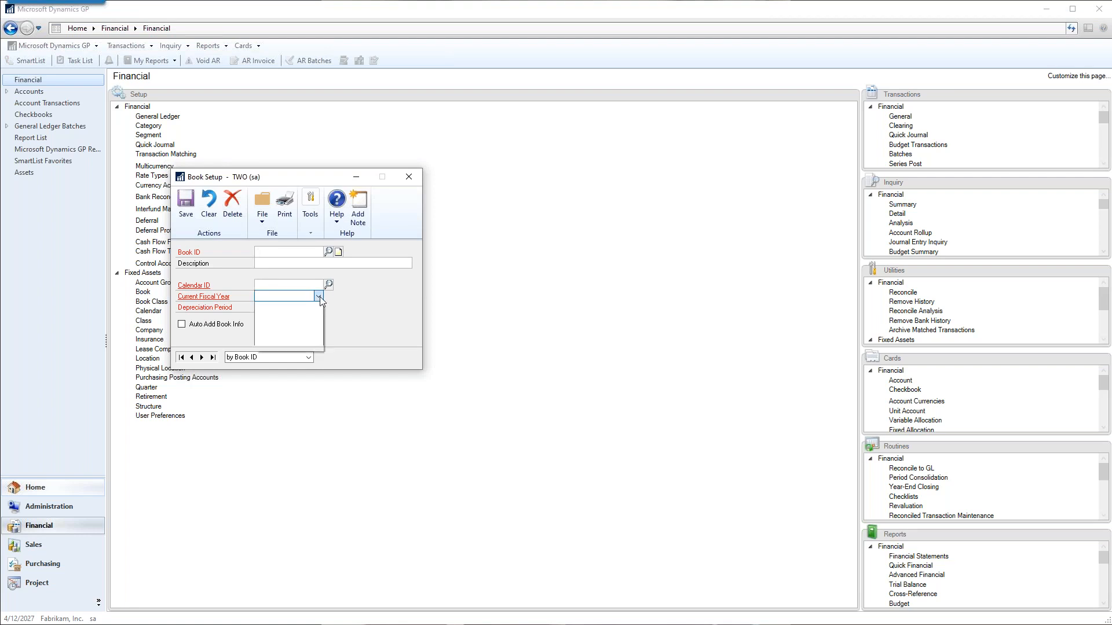
left_click(319, 297)
left_click(319, 307)
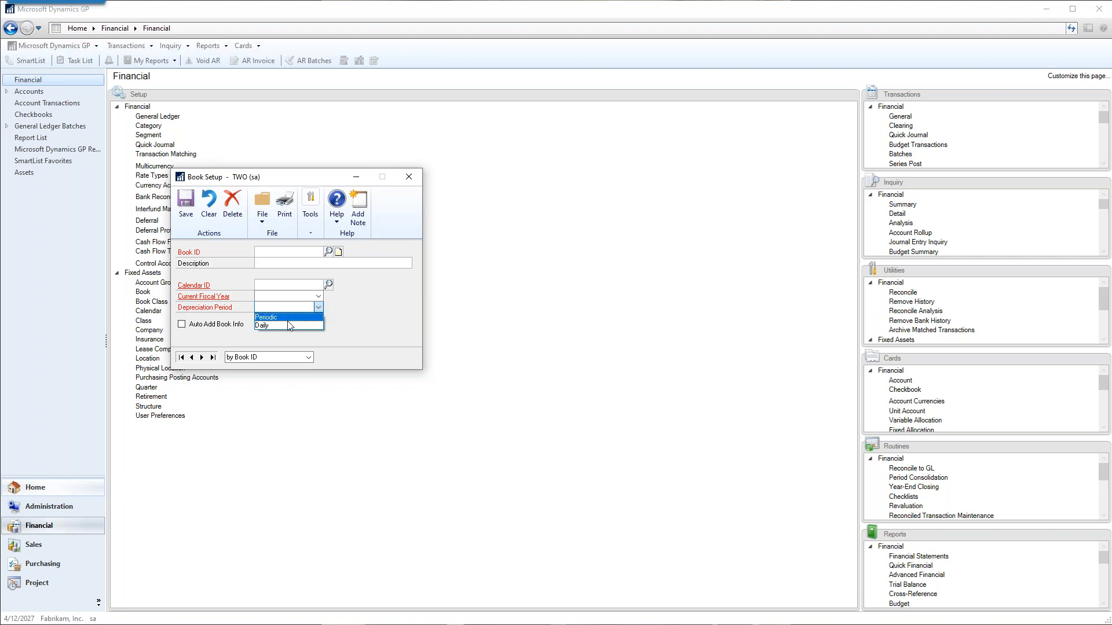
left_click(377, 287)
left_click(409, 177)
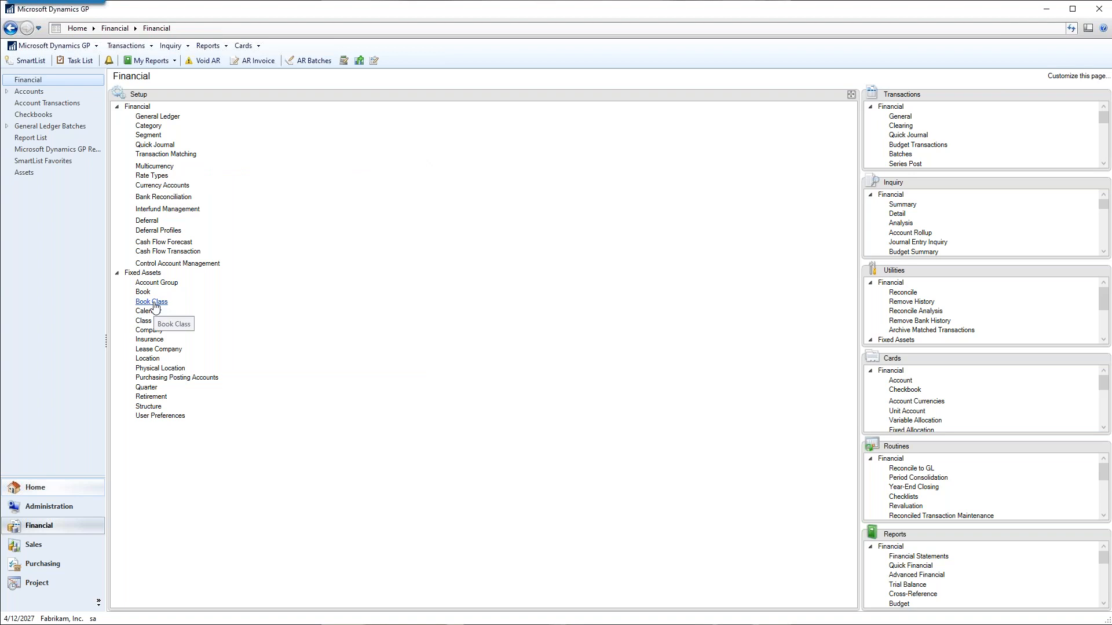
From the fixed assets class setup, review the general ledger accounts of the COMPUTER account group and close both setup windows.
left_click(145, 321)
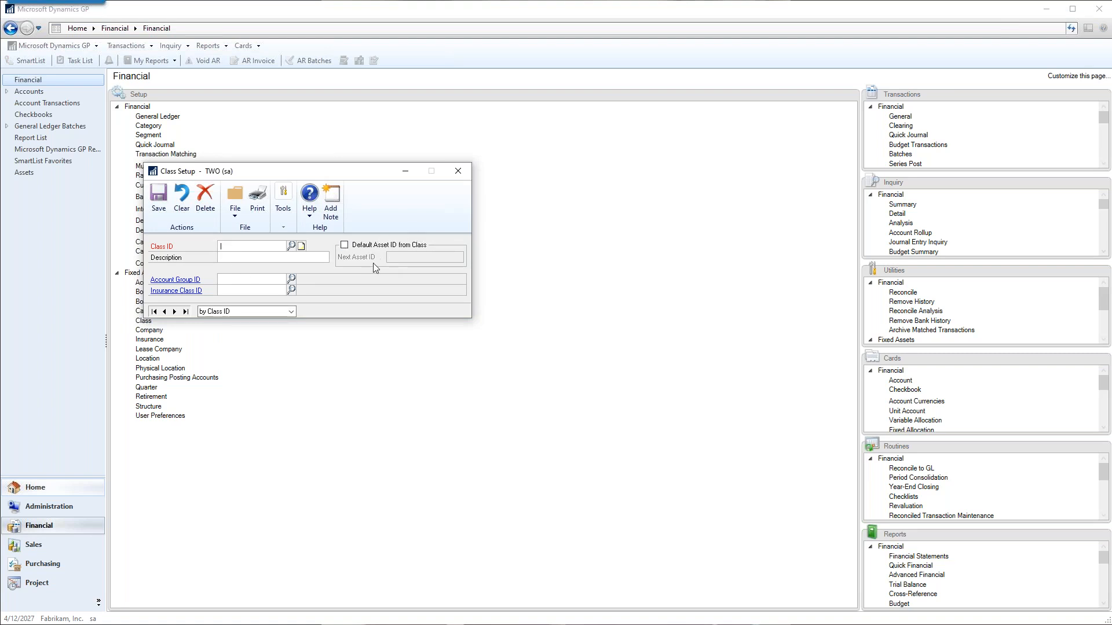
left_click(222, 279)
left_click(176, 280)
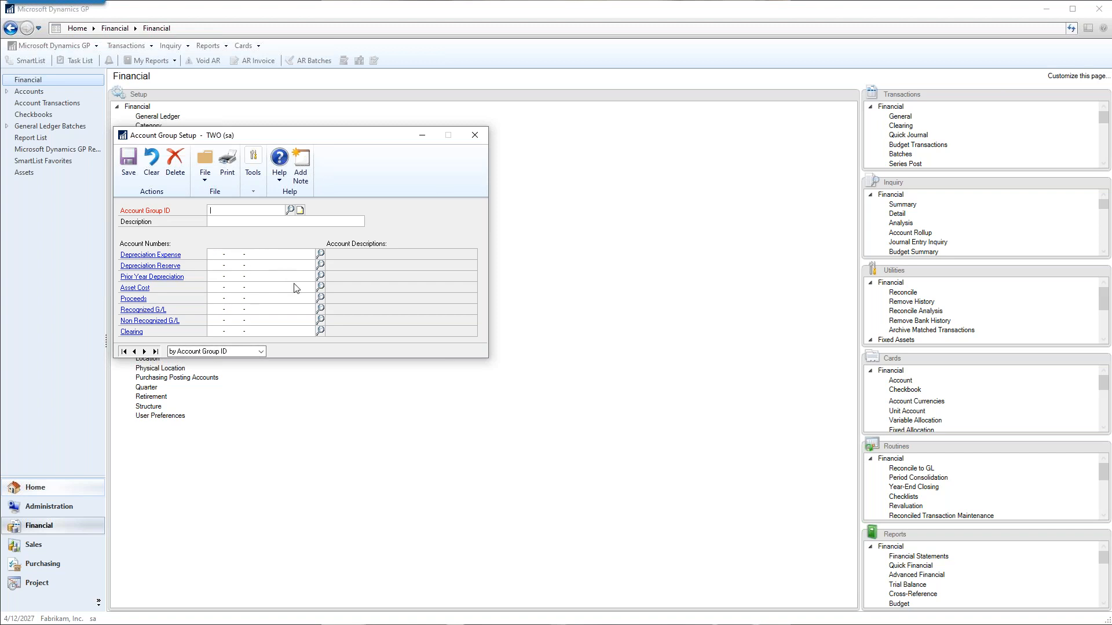
left_click(292, 210)
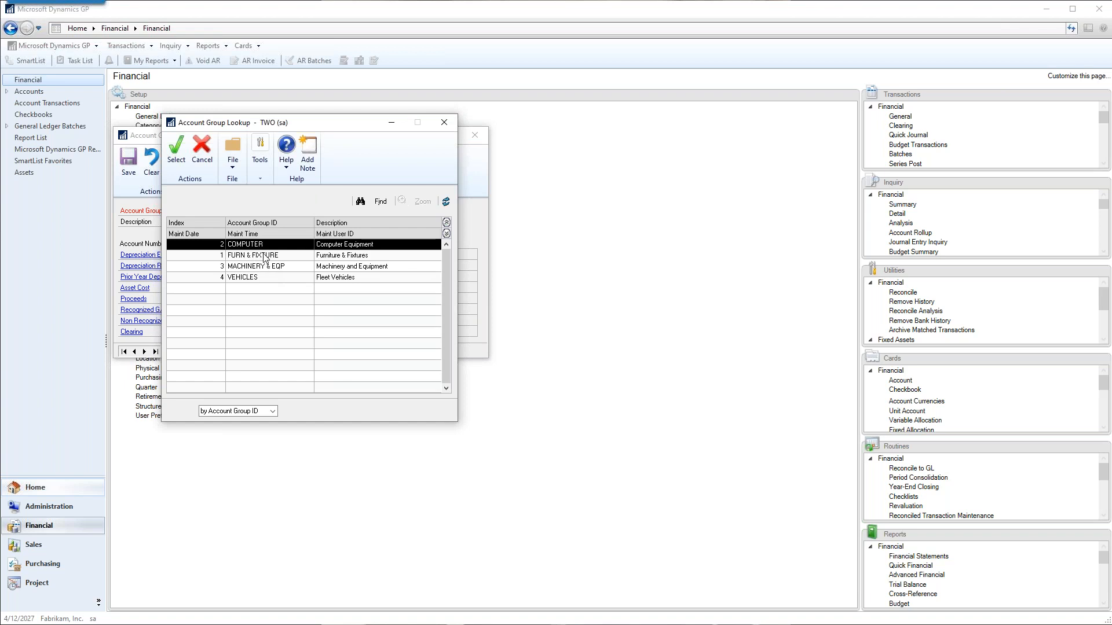
double_click(257, 245)
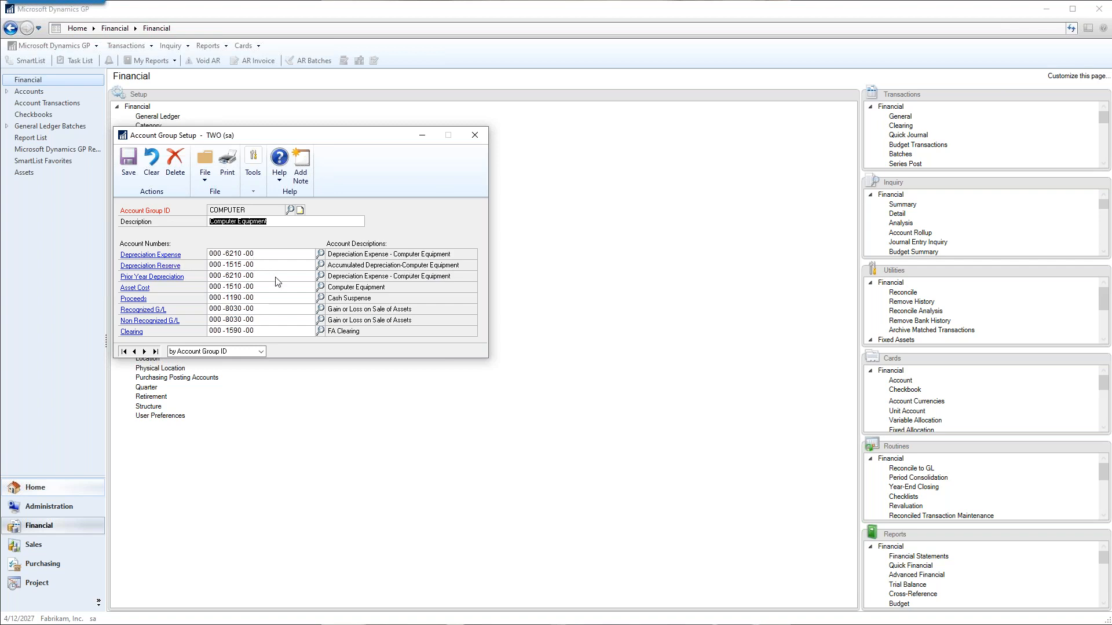
left_click(477, 135)
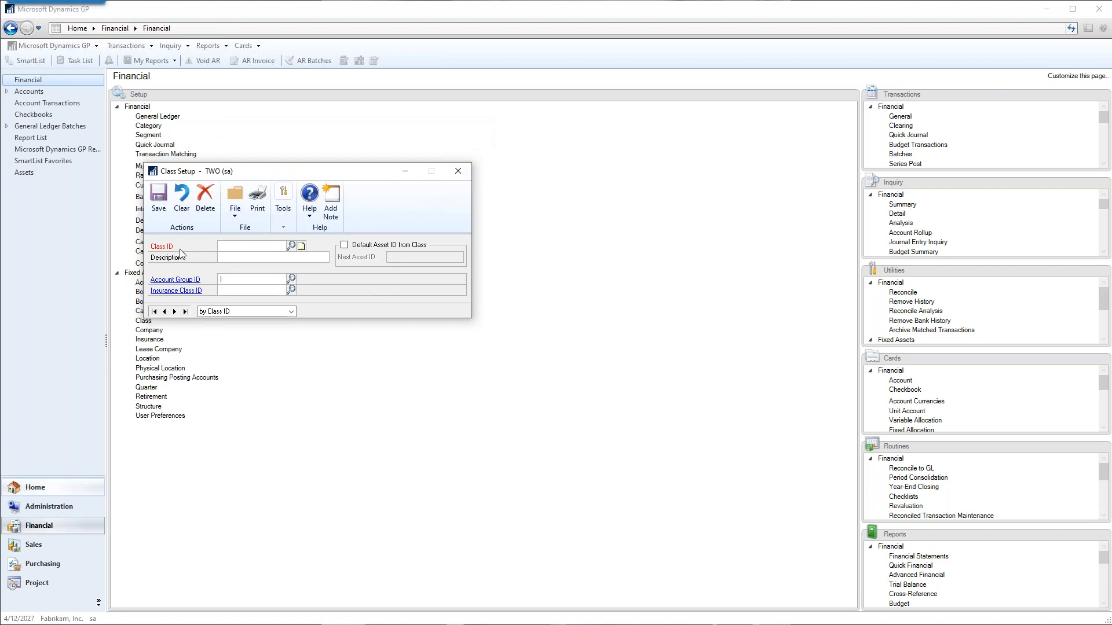
left_click(457, 172)
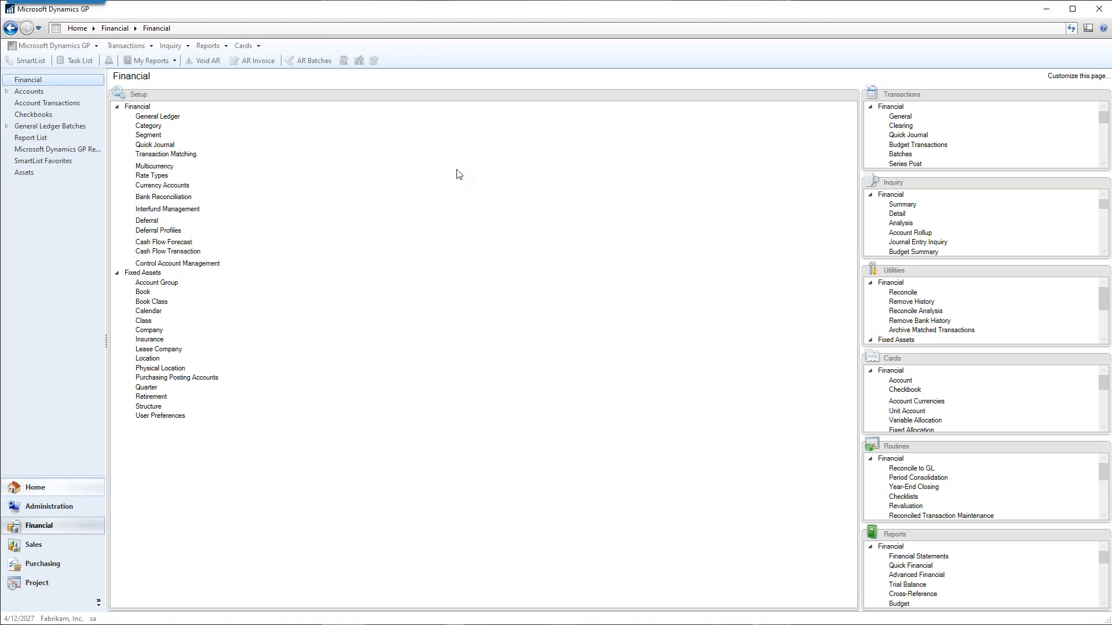
Open the fixed assets book class setup and load the FEDERAL book with the COMP class.
left_click(151, 302)
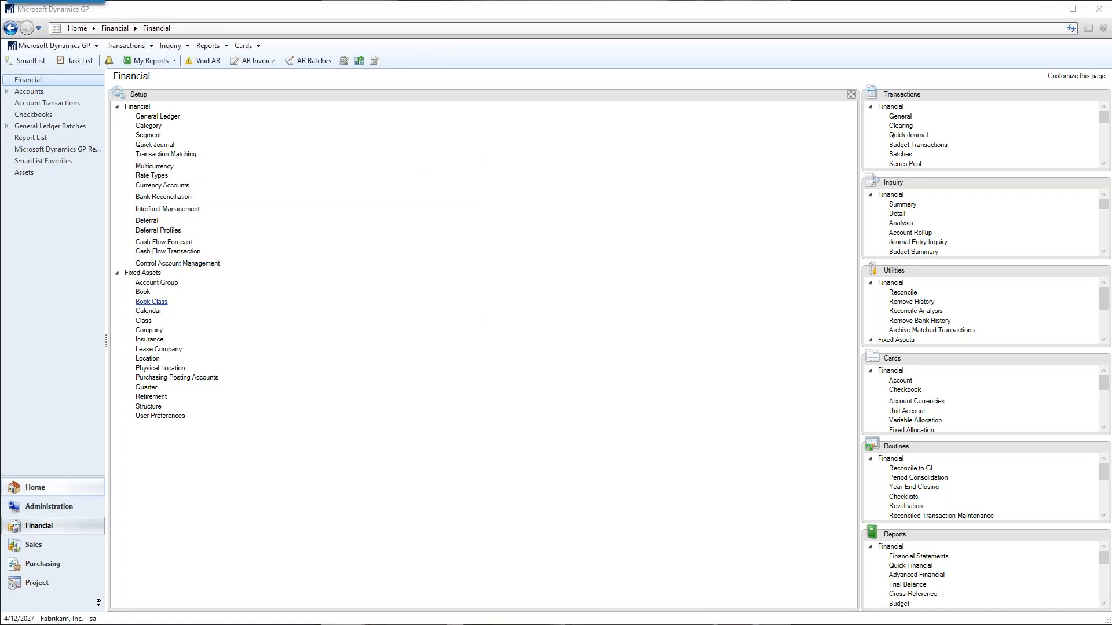
left_click(335, 217)
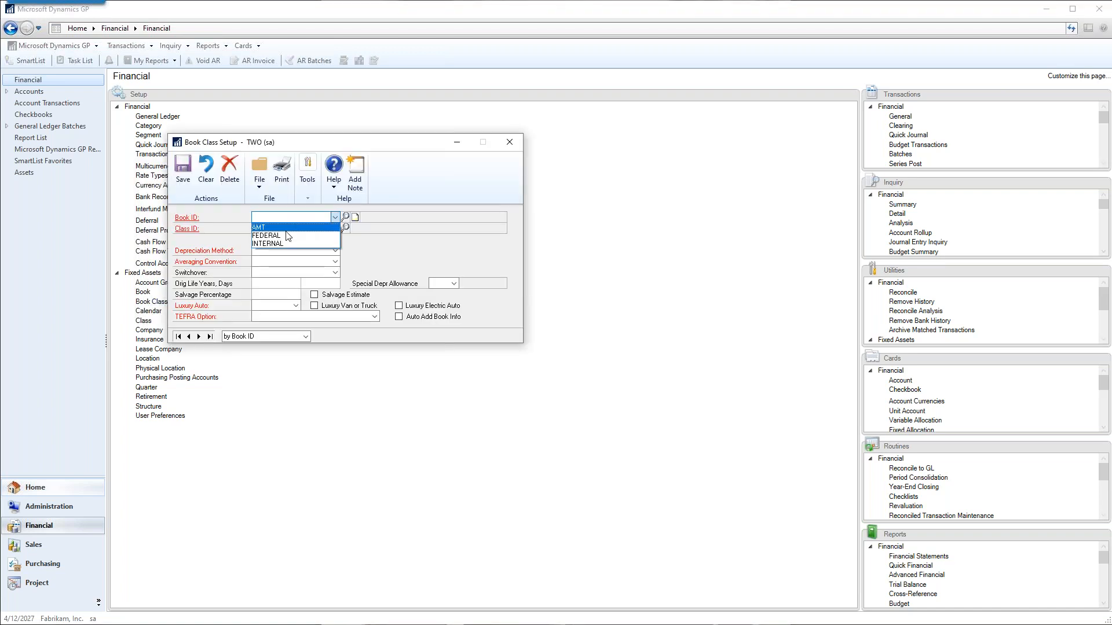
left_click(284, 236)
left_click(345, 229)
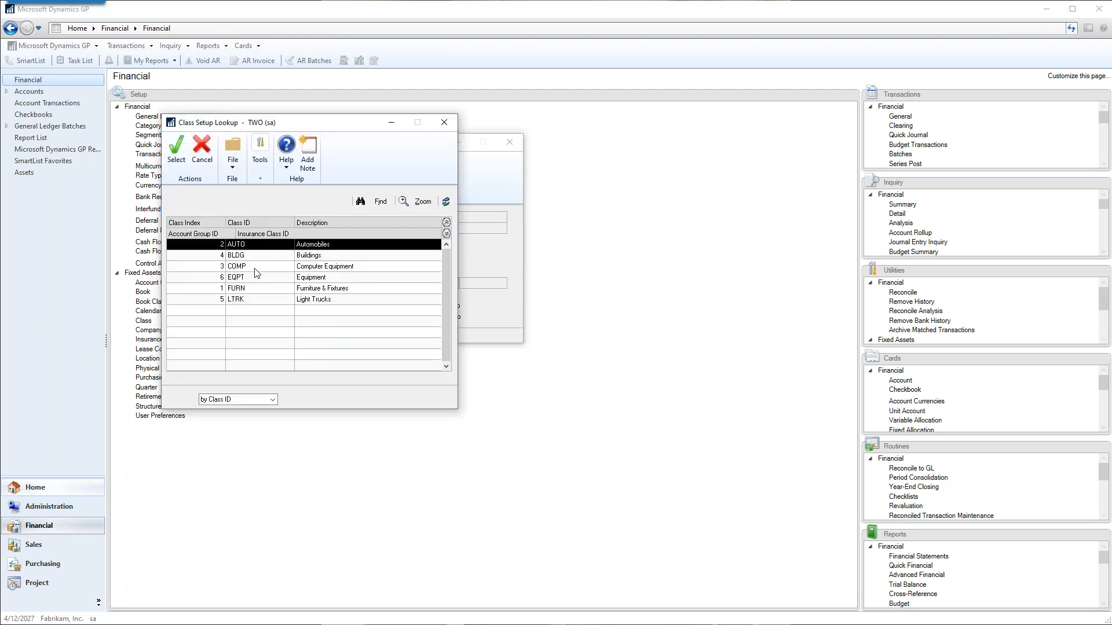
left_click(253, 267)
double_click(253, 268)
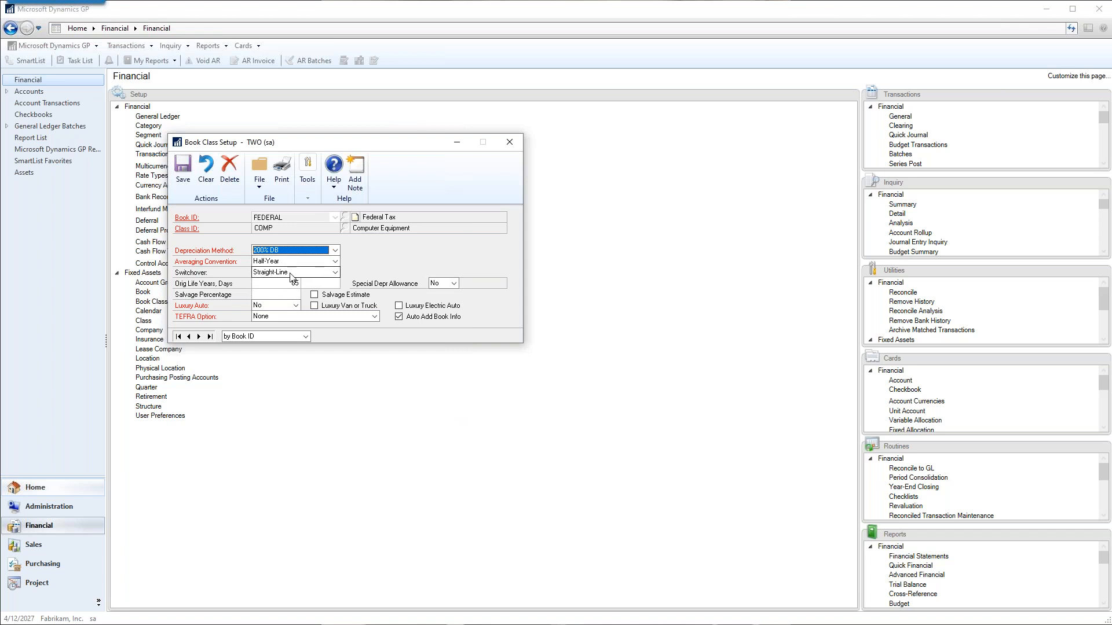
Set the book class's depreciation method to Straight-Line Orig Life and its averaging convention to Full Month.
left_click(336, 251)
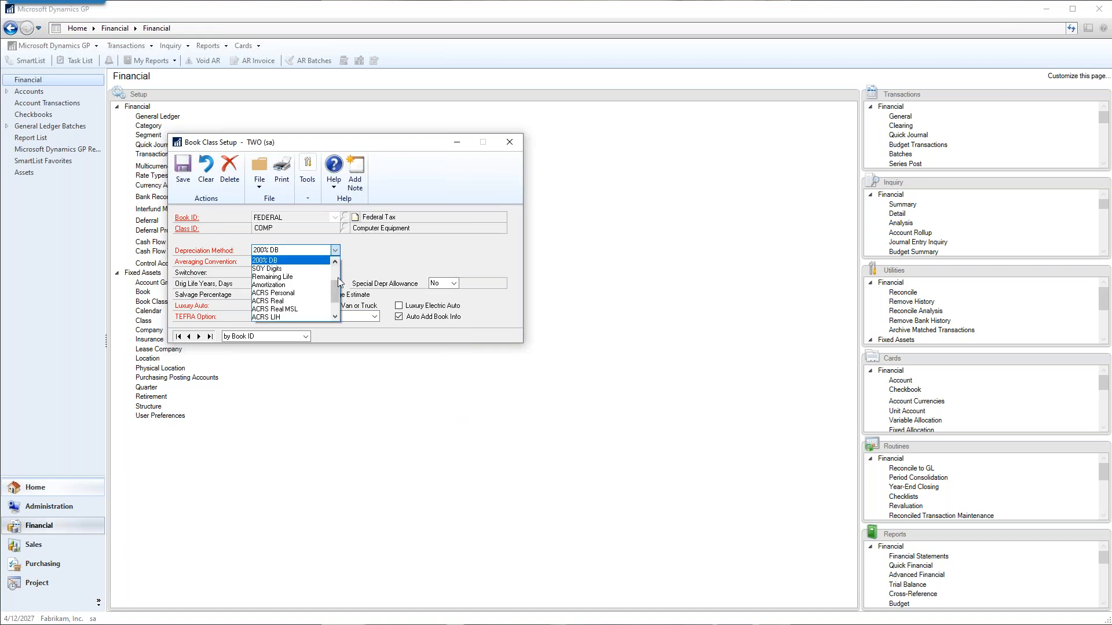
left_click_drag(342, 286, 340, 273)
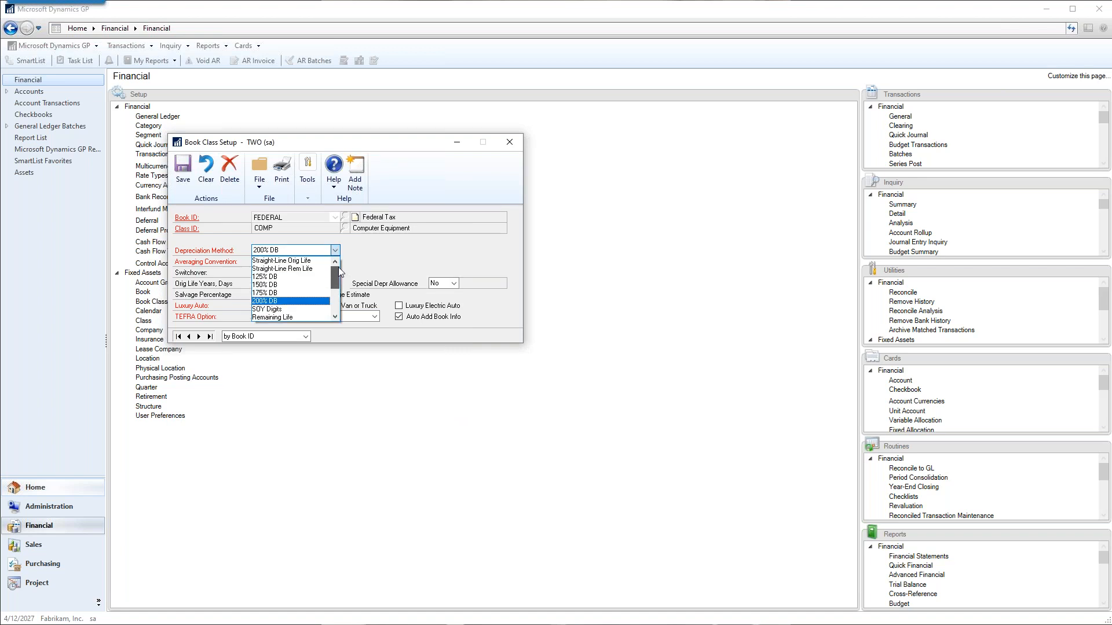
left_click(272, 264)
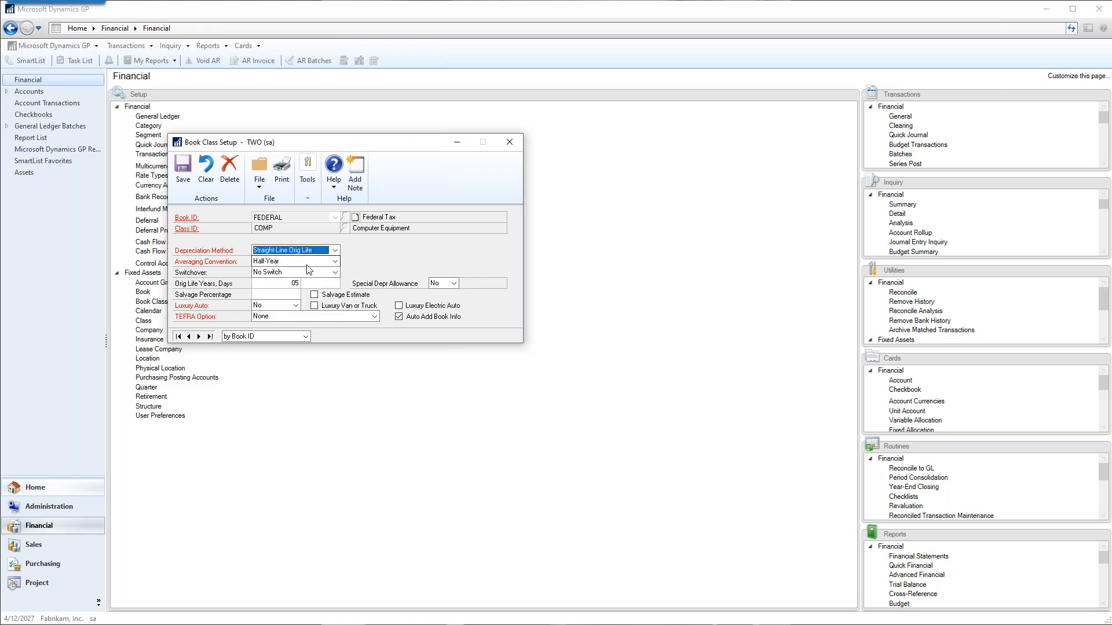
left_click(297, 262)
left_click_drag(336, 294, 339, 300)
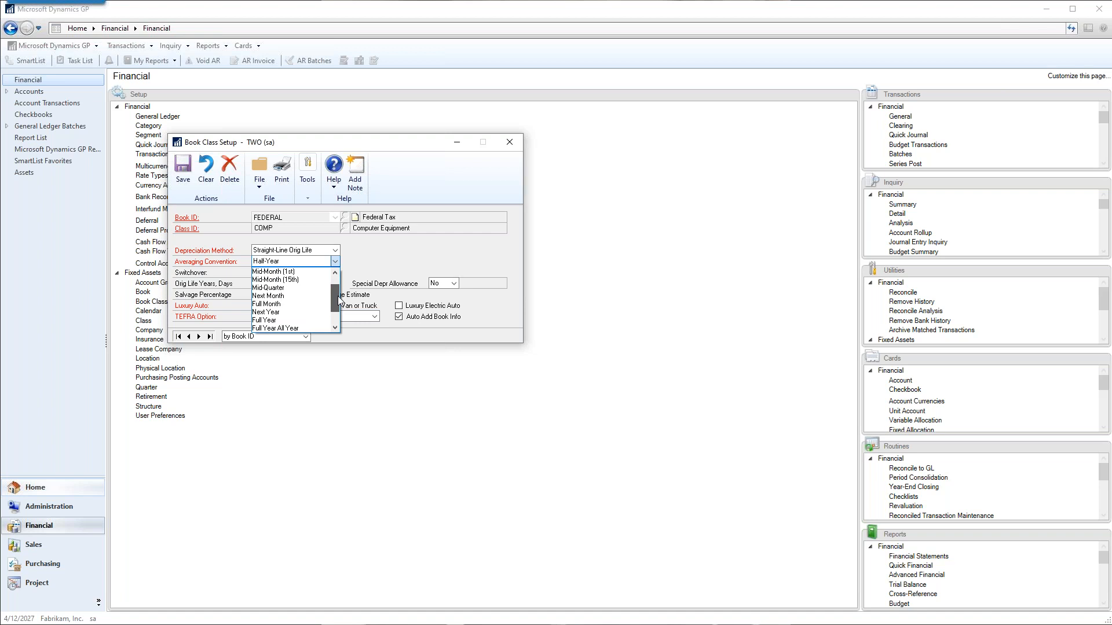
left_click(267, 304)
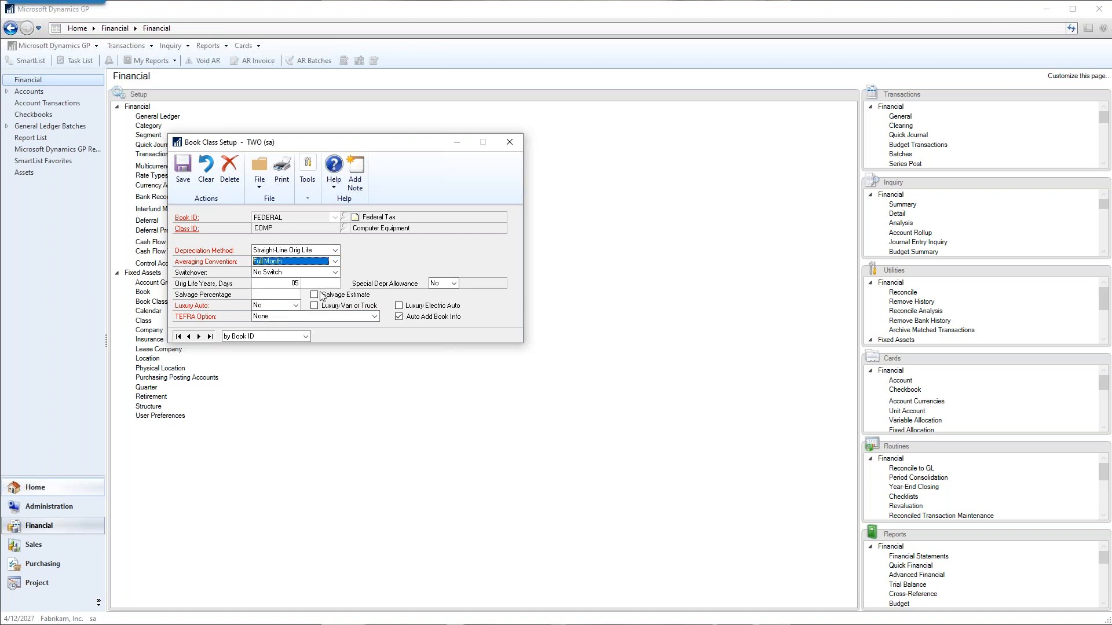
Choose No Switch as the switchover and close the book class setup, saving the changes.
left_click(267, 273)
left_click(270, 273)
left_click(271, 274)
left_click(270, 281)
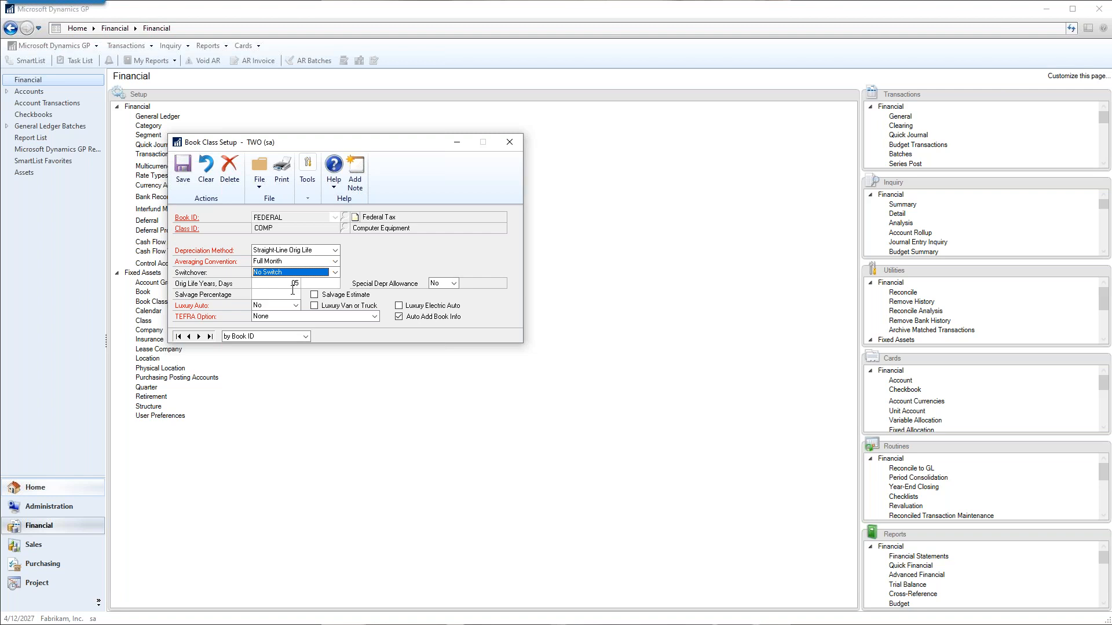
left_click(512, 144)
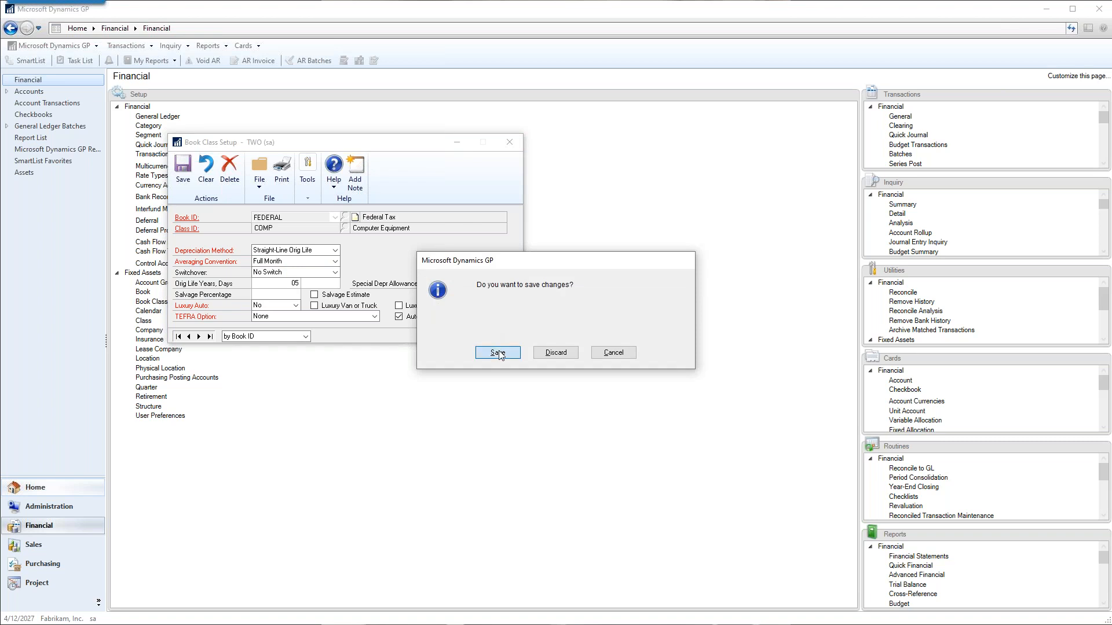
left_click(498, 353)
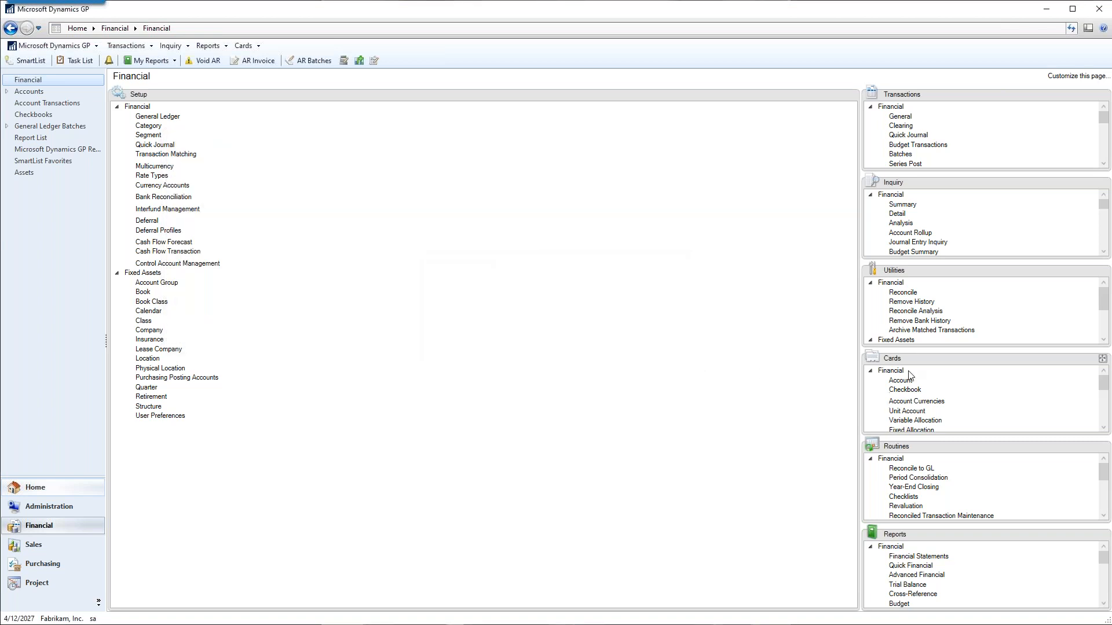
Bring up the financial cards, open the fixed assets general card and assign the COMP class to the asset.
left_click_drag(916, 361, 335, 367)
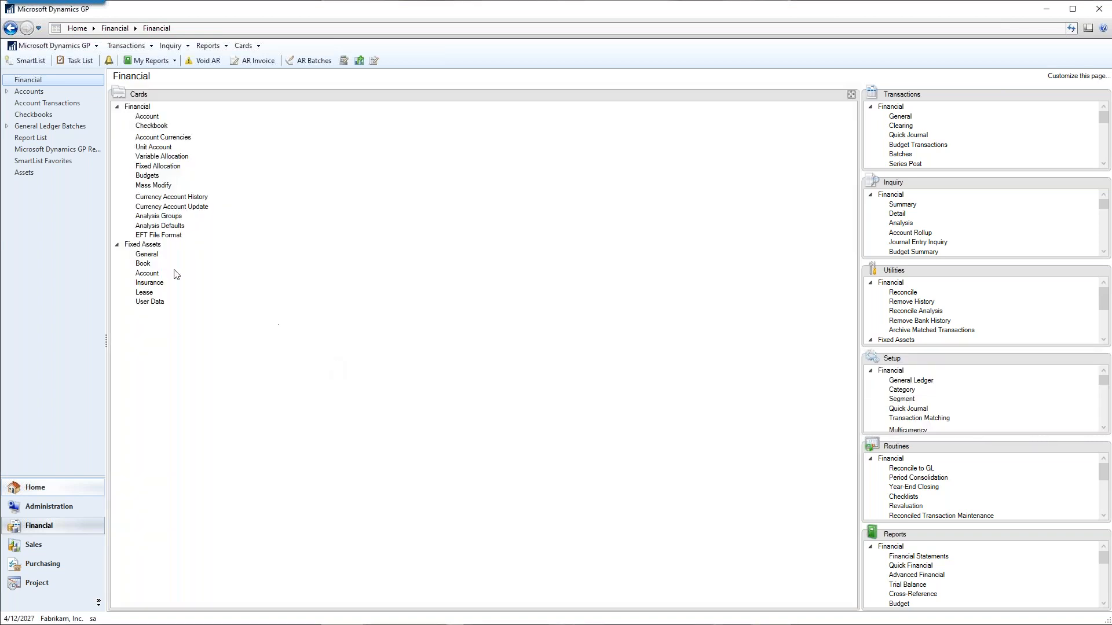
left_click(150, 254)
left_click(309, 164)
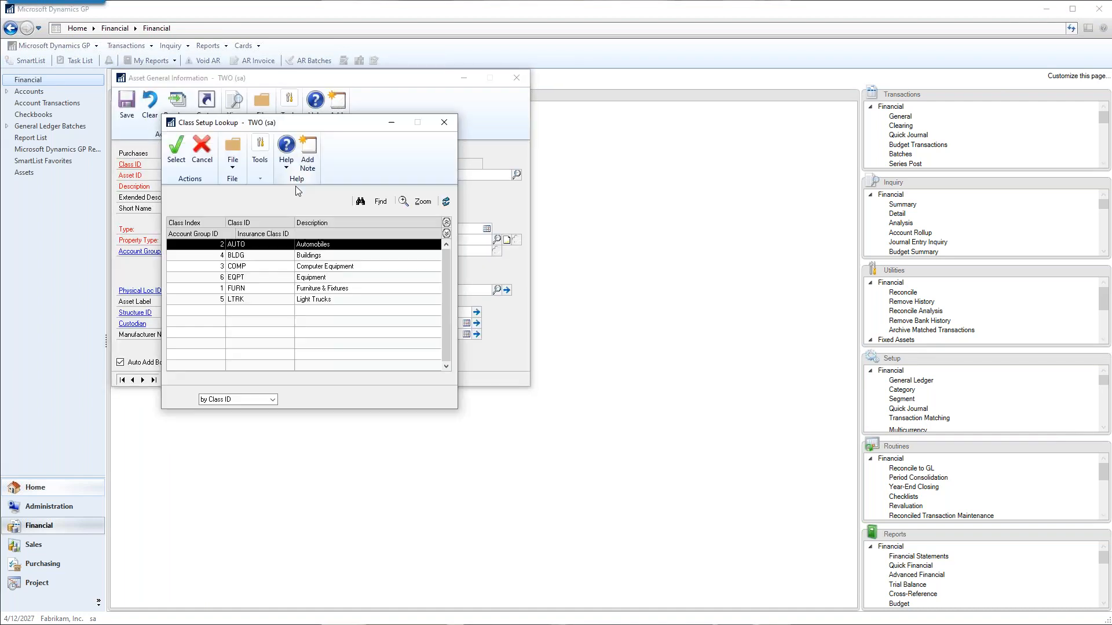
double_click(243, 270)
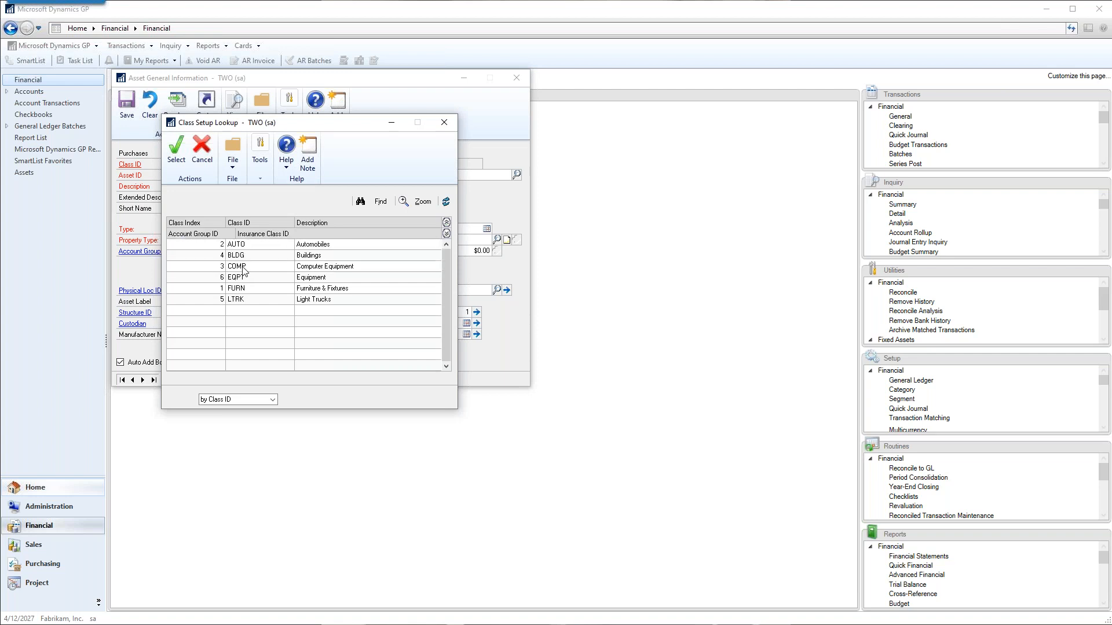
Check the COMP class's account group and insurance class from the asset card, and close the class setup.
left_click(131, 165)
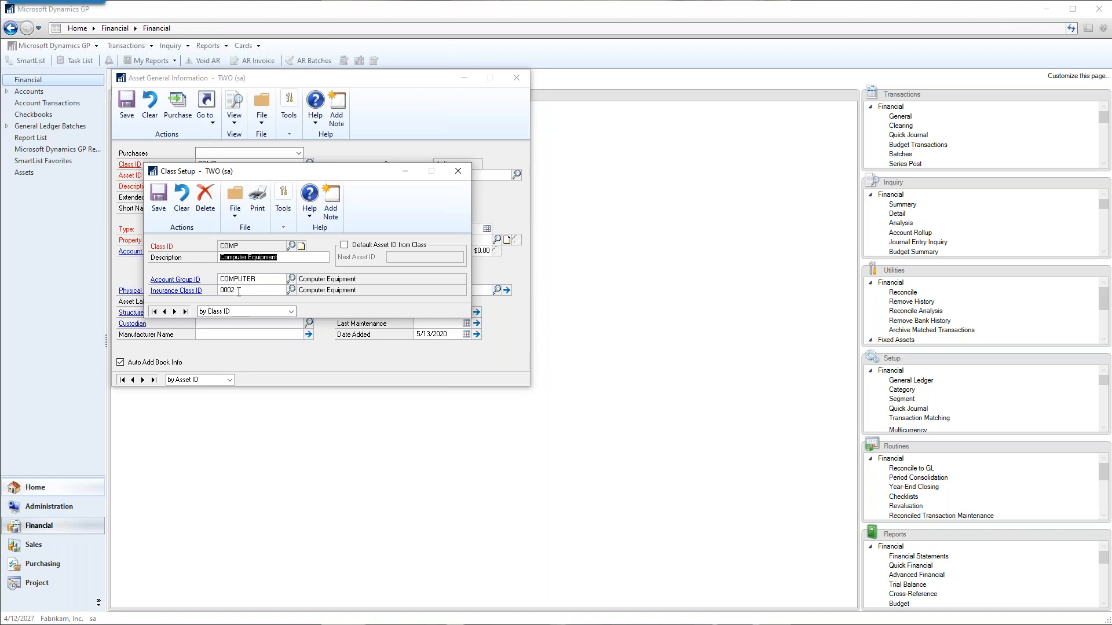
left_click(227, 290)
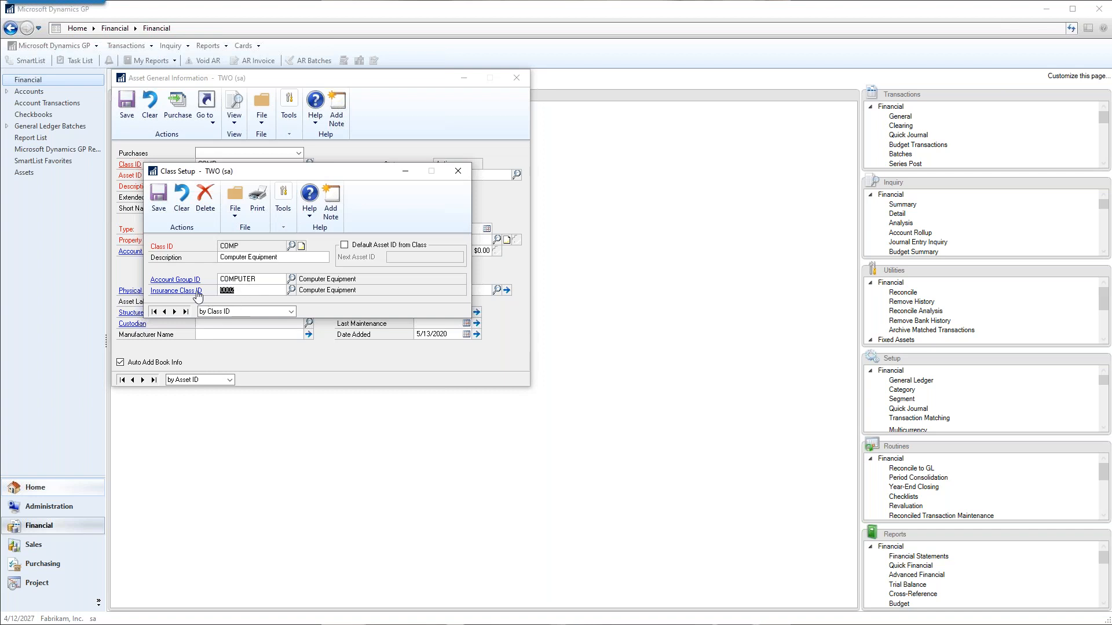
left_click(457, 171)
Enter an asset ID combining the owner's first name with DEMO, and describe it as that person's demo item.
left_click(242, 174)
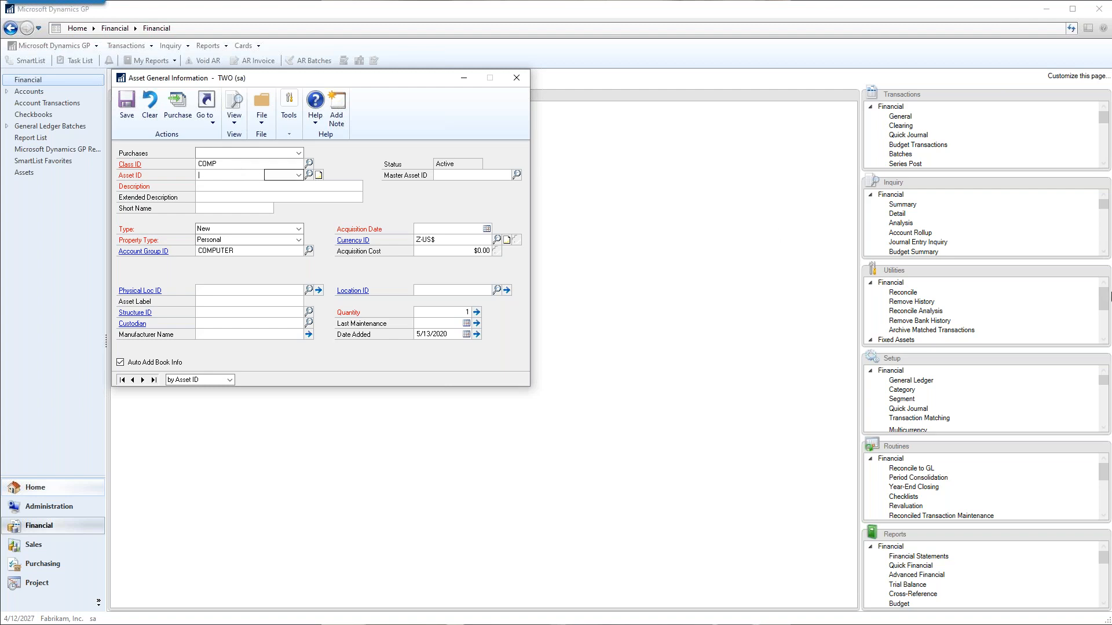
type("TAMIDEMO")
key("Tab")
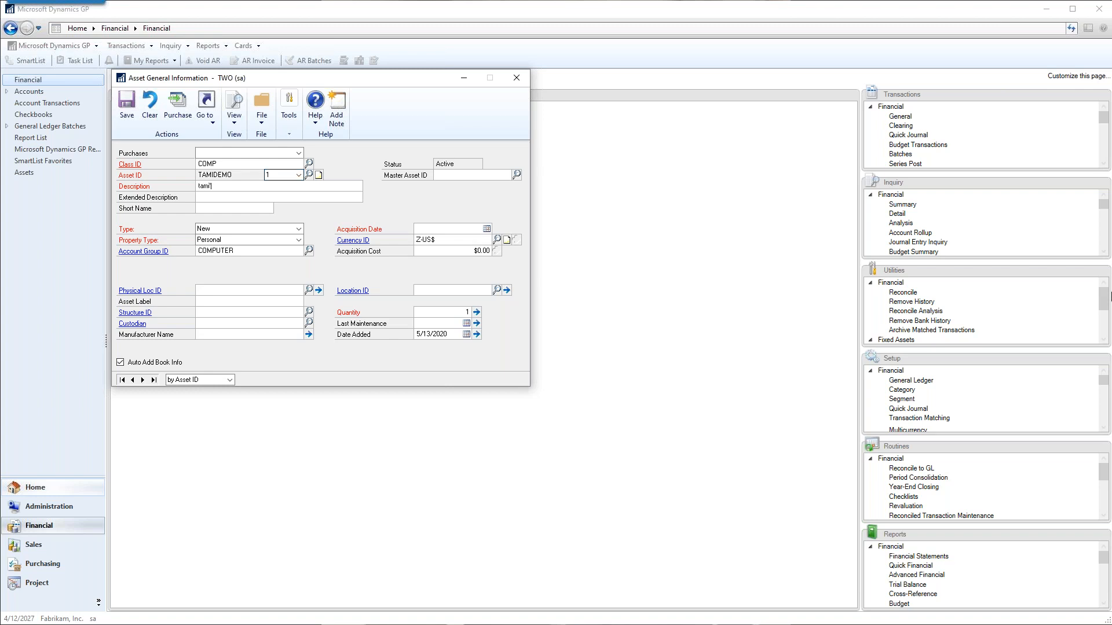
type("tami's demo item")
key("Tab")
Set the asset's acquisition date to 5/13/2020 and its acquisition cost to $7,000.00.
left_click(466, 229)
left_click(486, 229)
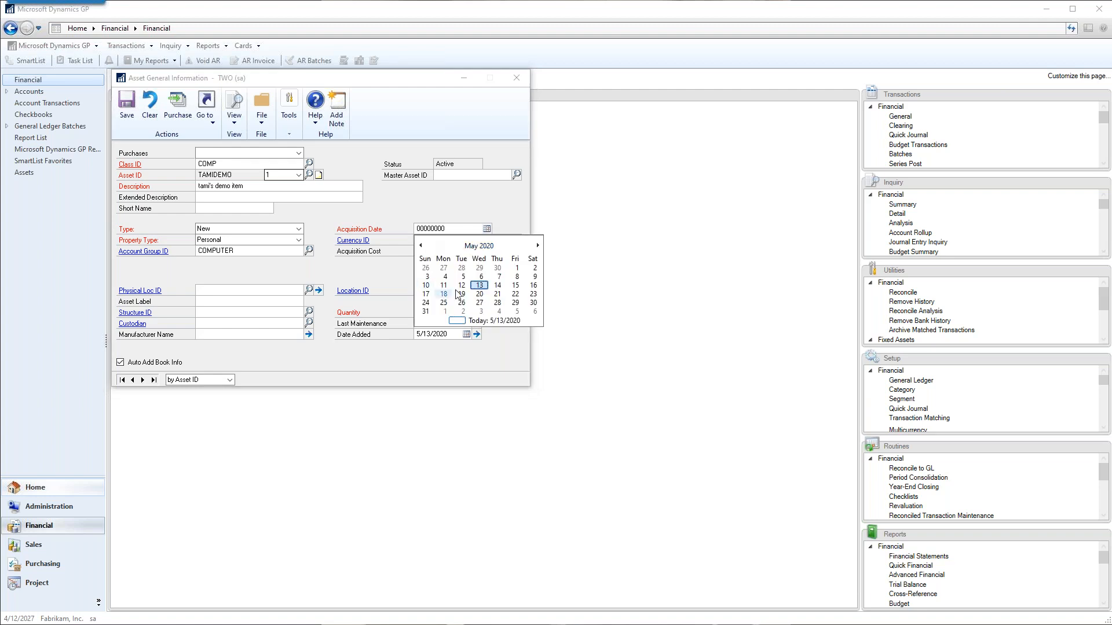
left_click(443, 293)
left_click(450, 250)
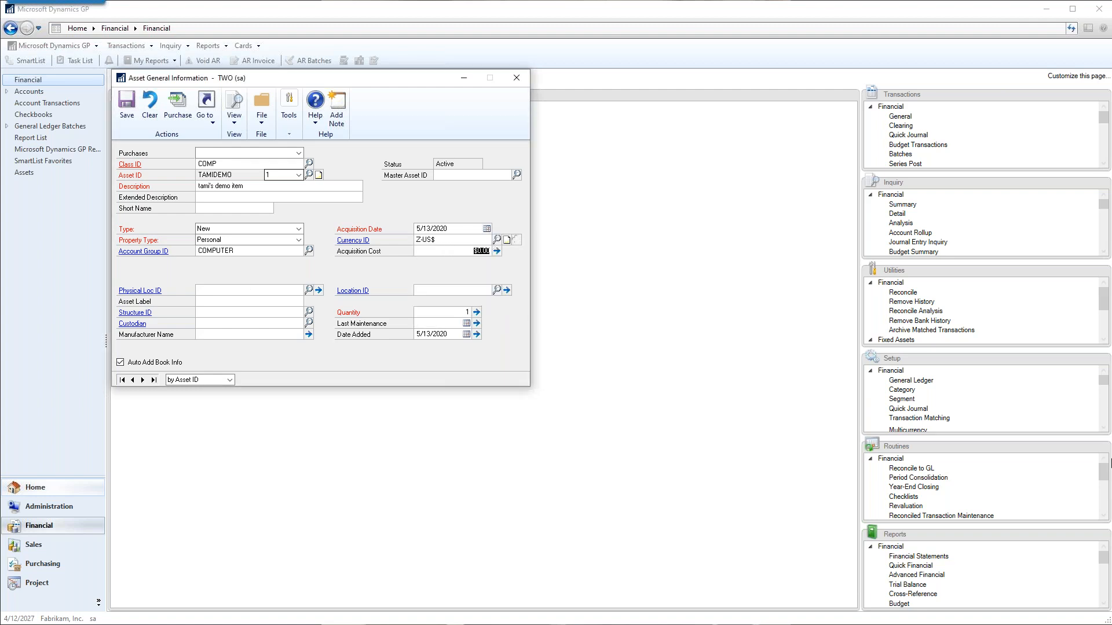
type("50,000.00")
key("shift+Tab")
type("5")
type("000")
View the account information linked to the asset and close it.
left_click(209, 119)
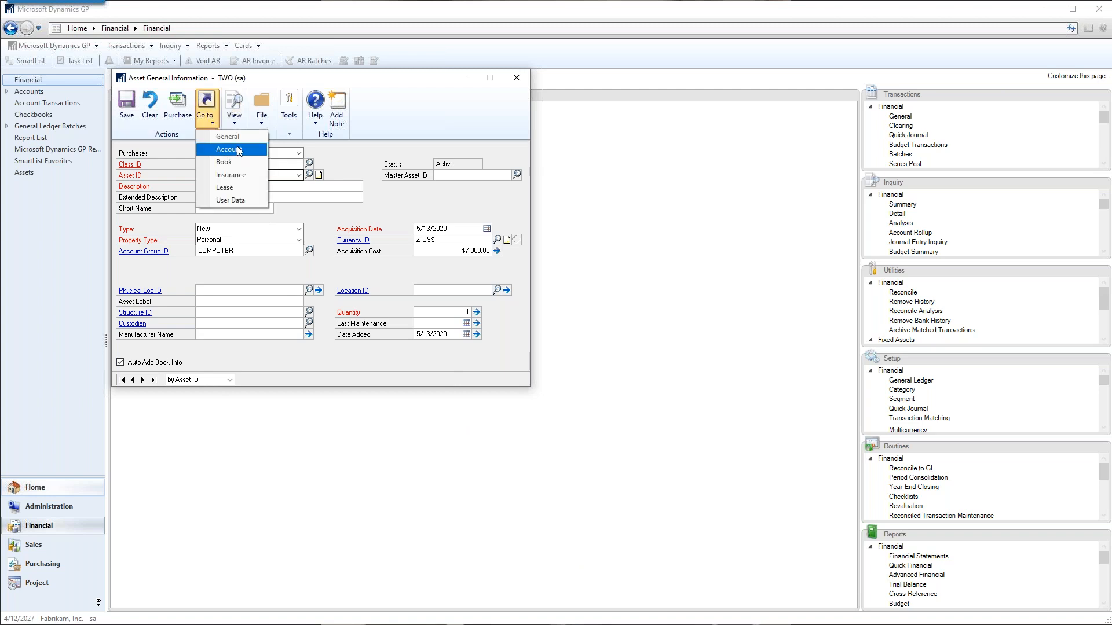
left_click(237, 150)
left_click_drag(256, 81, 410, 104)
left_click(634, 99)
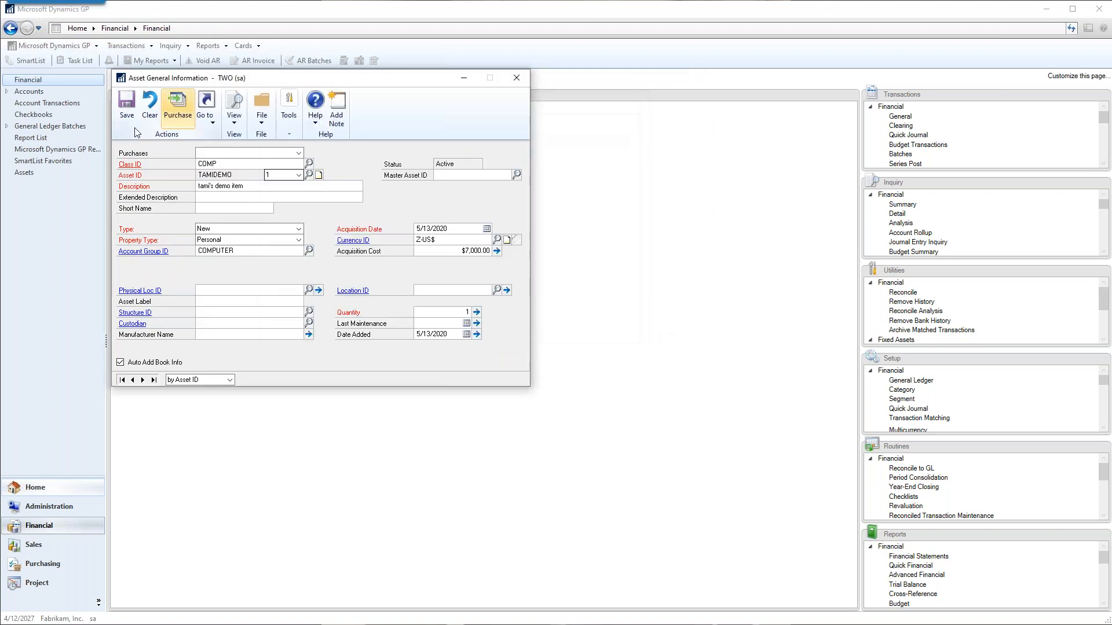
Save the new demo asset, review the accounts defaulted onto it, and close the account details.
left_click(127, 119)
left_click(206, 106)
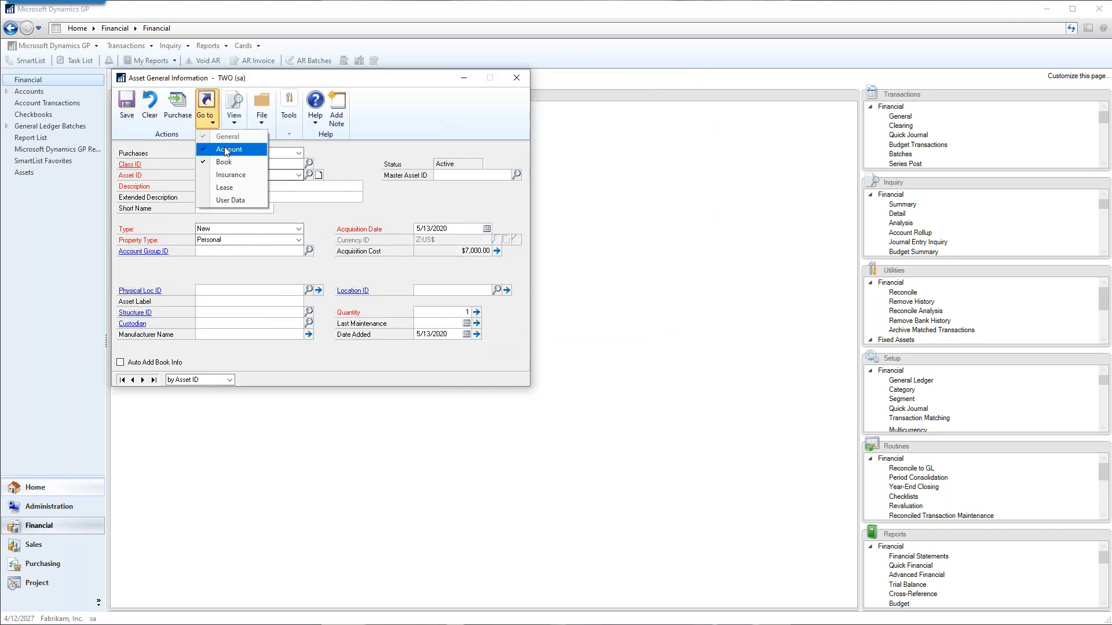
left_click(227, 150)
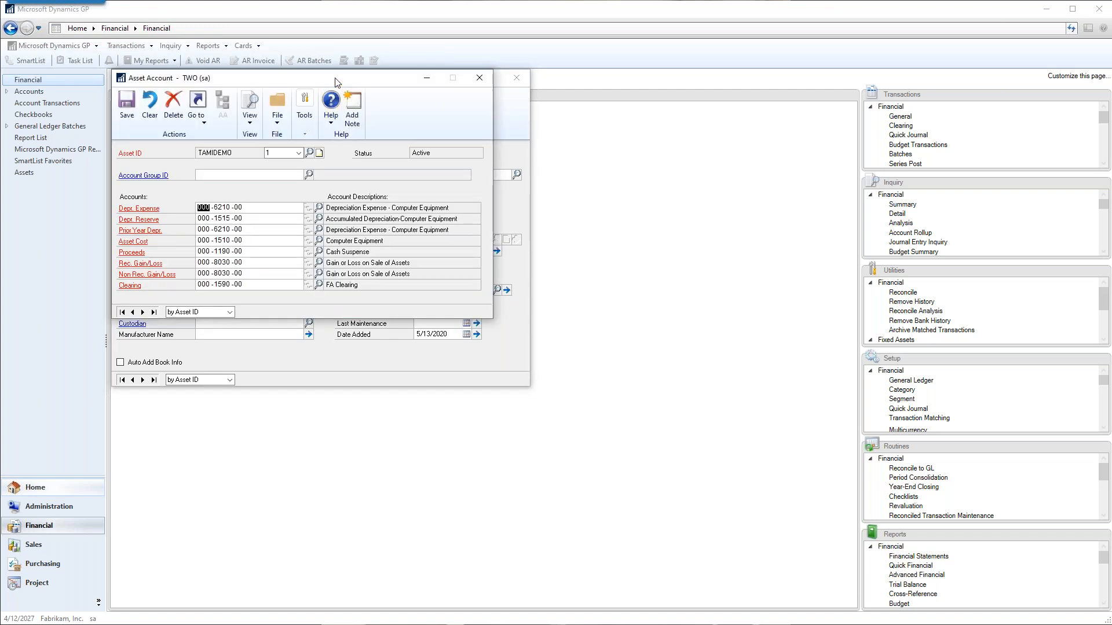
left_click_drag(364, 81, 721, 171)
left_click(206, 106)
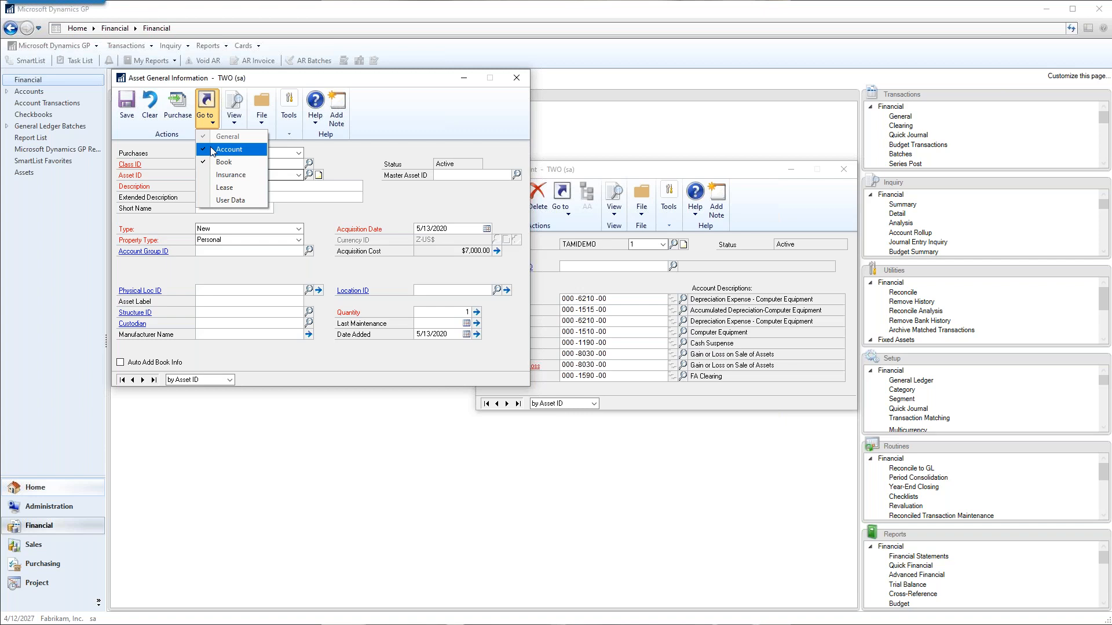
left_click(610, 175)
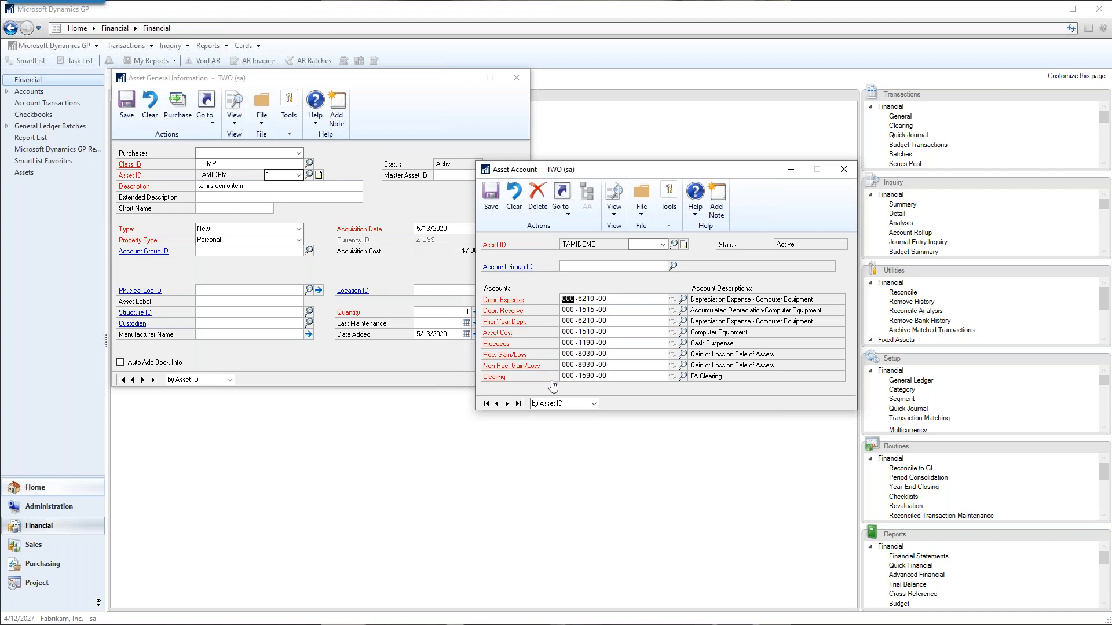
left_click(841, 170)
Open the asset's FEDERAL book beside its card to examine the in-service date, cost basis, life and depreciation settings.
left_click(206, 107)
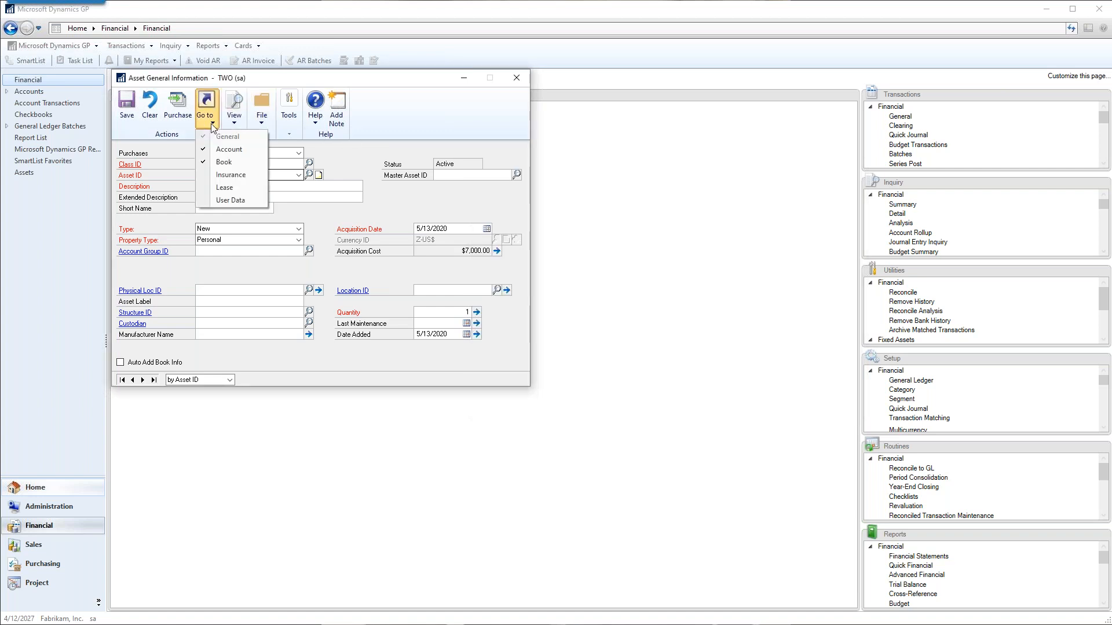
left_click(223, 162)
left_click(223, 163)
left_click(227, 182)
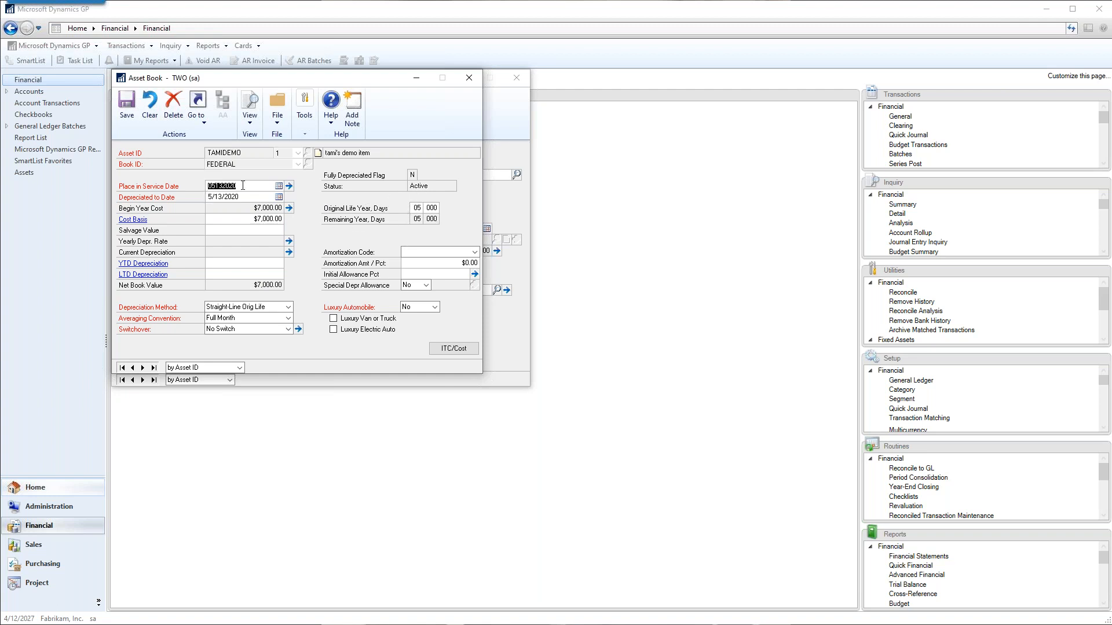
left_click(255, 183)
left_click_drag(256, 87, 680, 96)
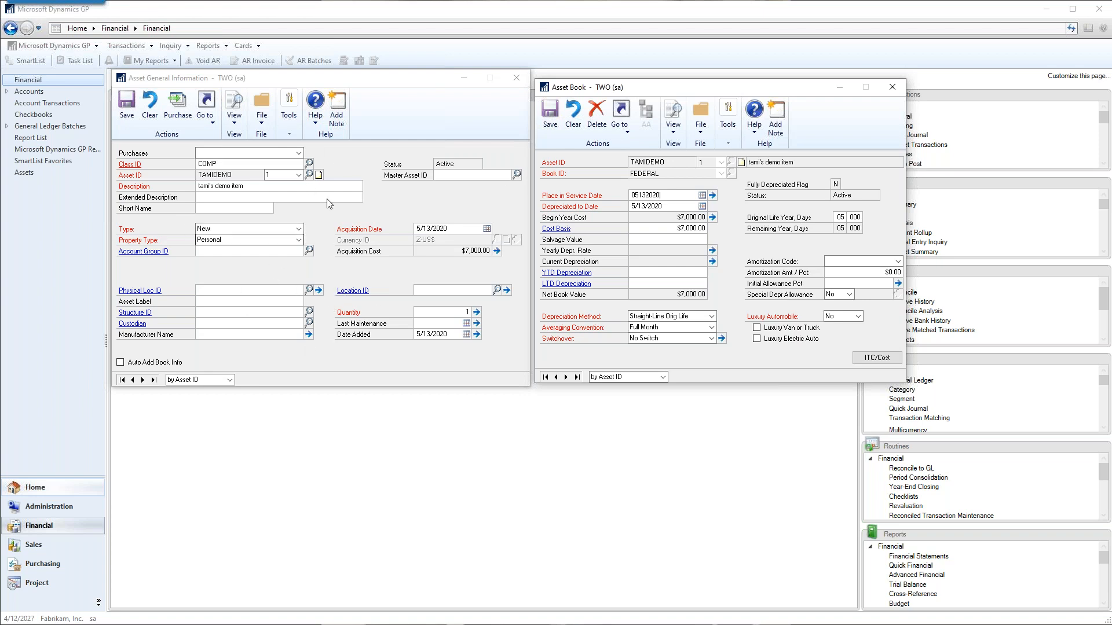
Recheck the COMP class setup from the asset card, and close the class, book and asset windows.
left_click(332, 81)
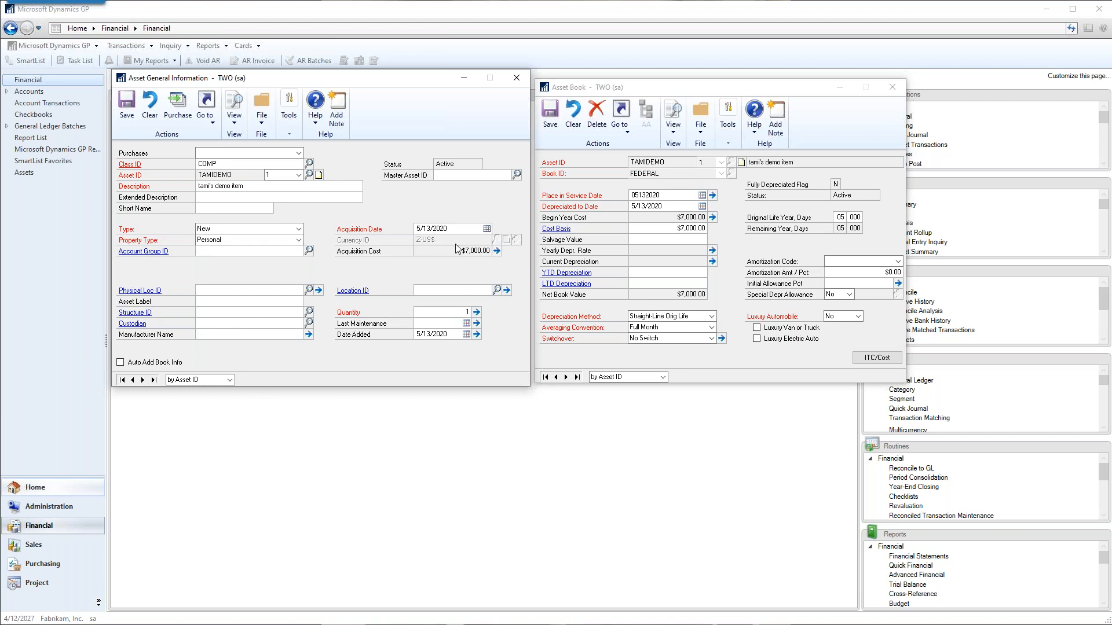
left_click(126, 104)
key("alt+Tab")
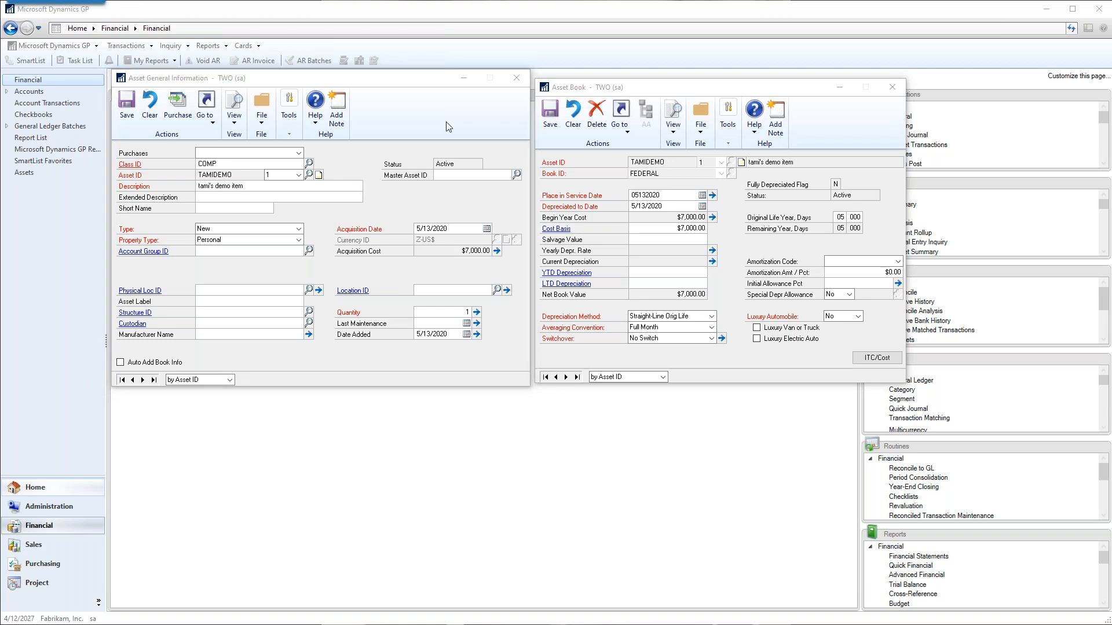
left_click(129, 167)
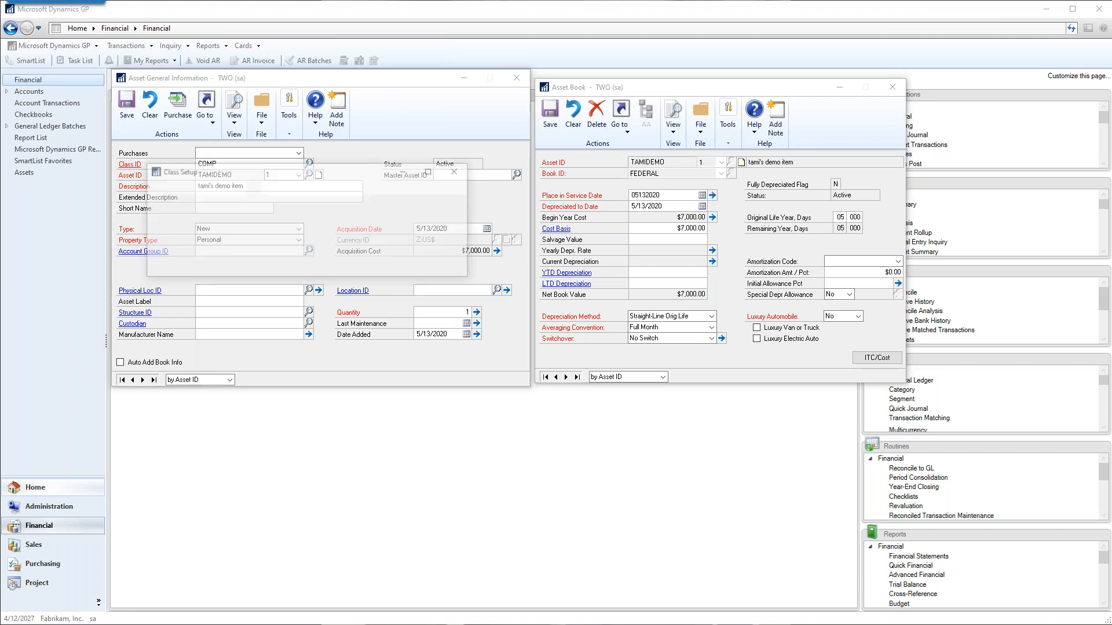
left_click(456, 171)
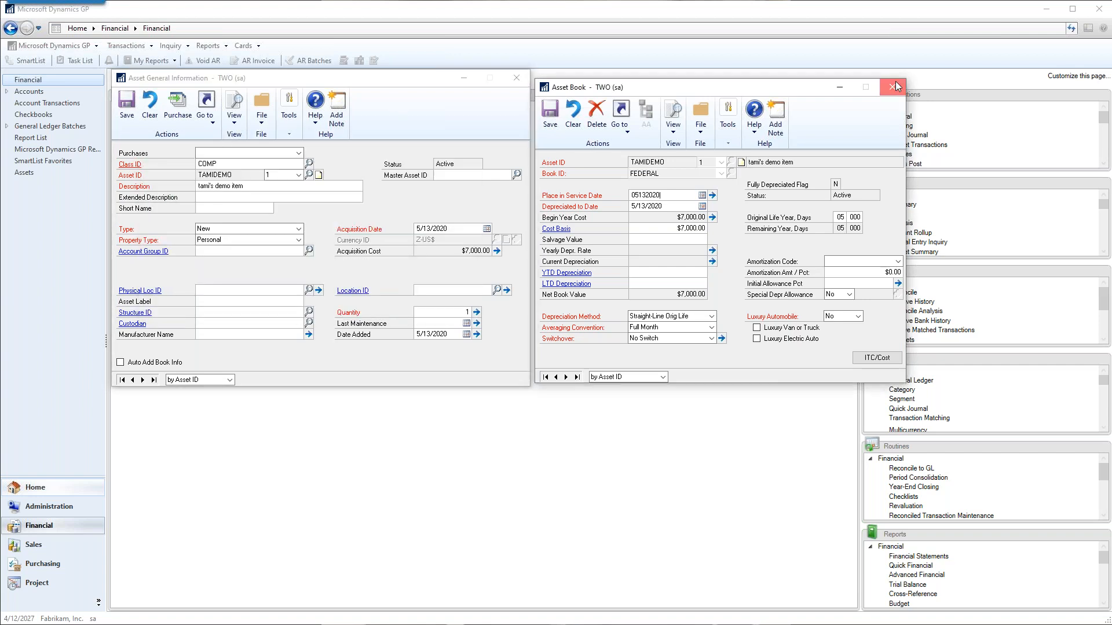
left_click(893, 87)
left_click(516, 78)
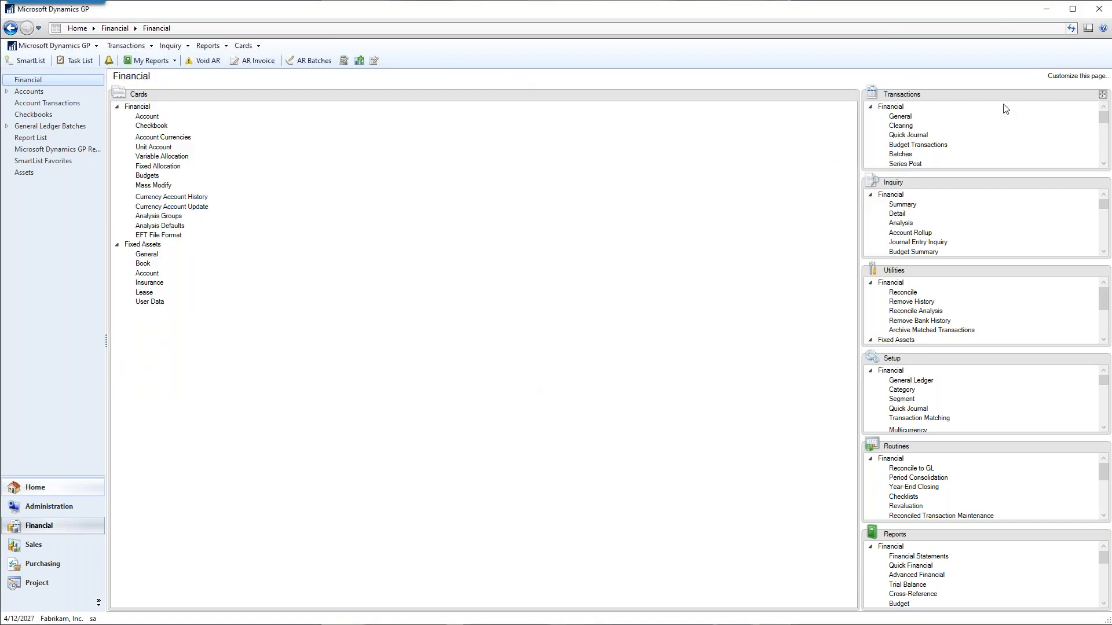
Show the Setup list in the main area, and review the fixed assets company options and default accounts.
left_click_drag(930, 360, 197, 95)
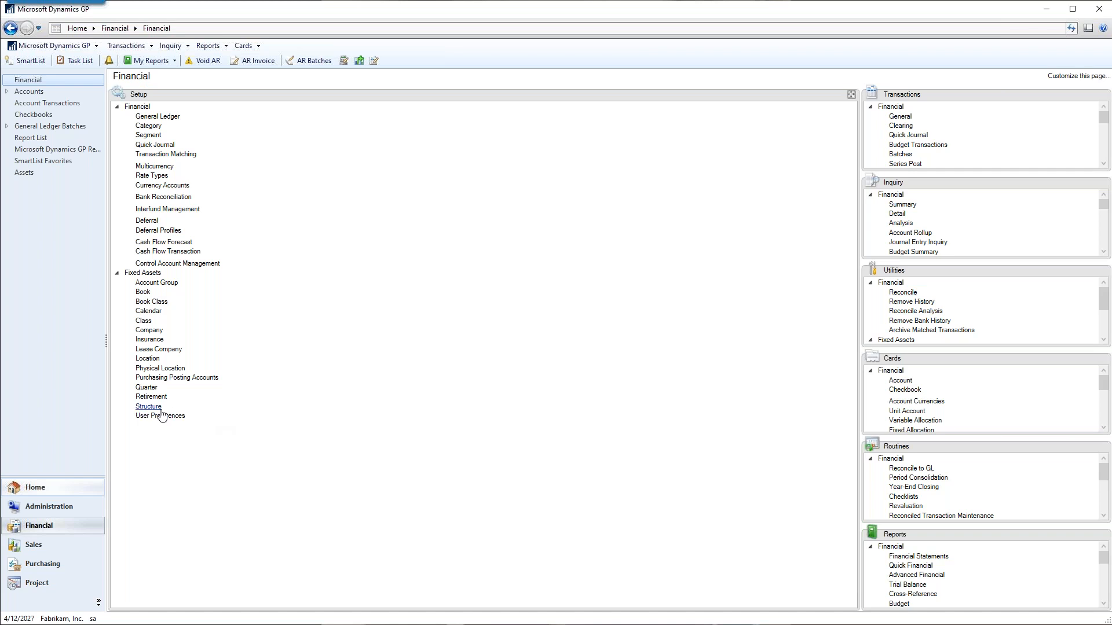
left_click(150, 334)
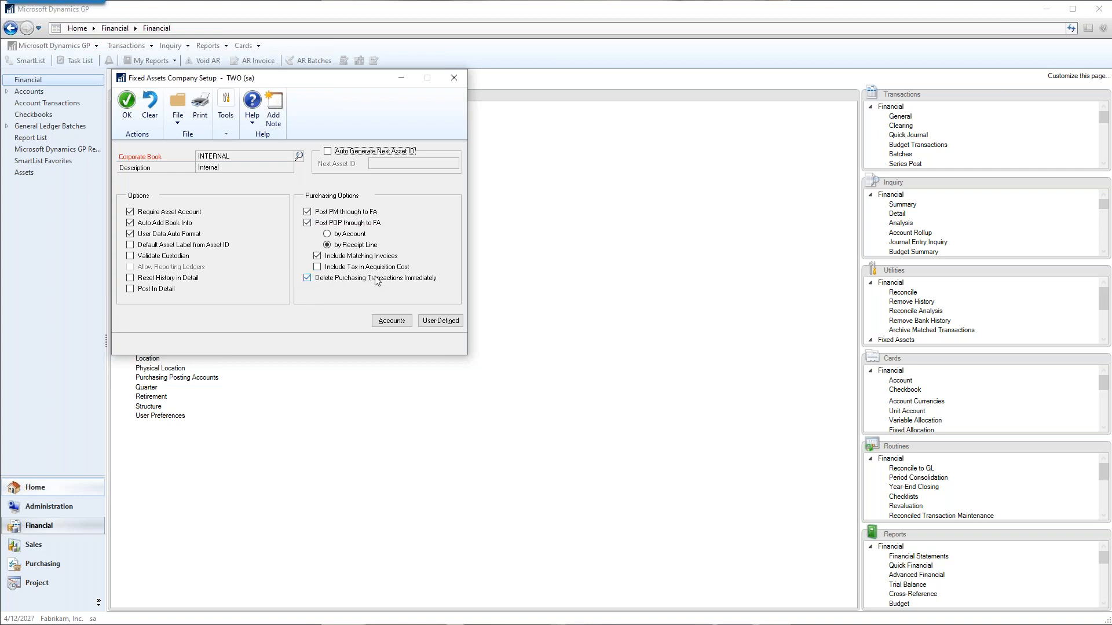
left_click(394, 323)
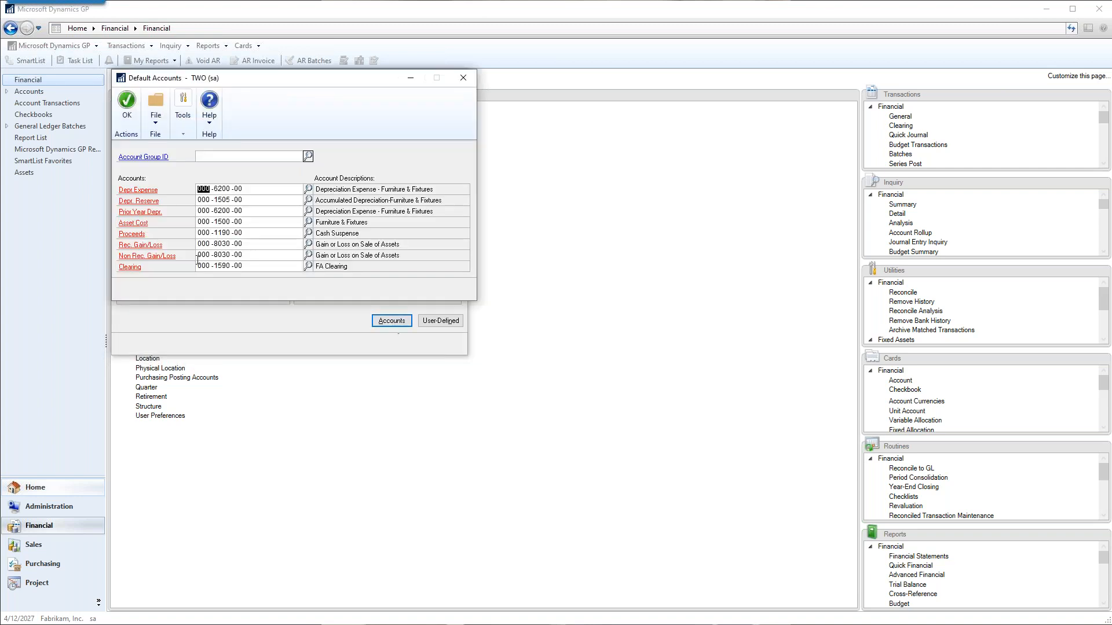
left_click(466, 78)
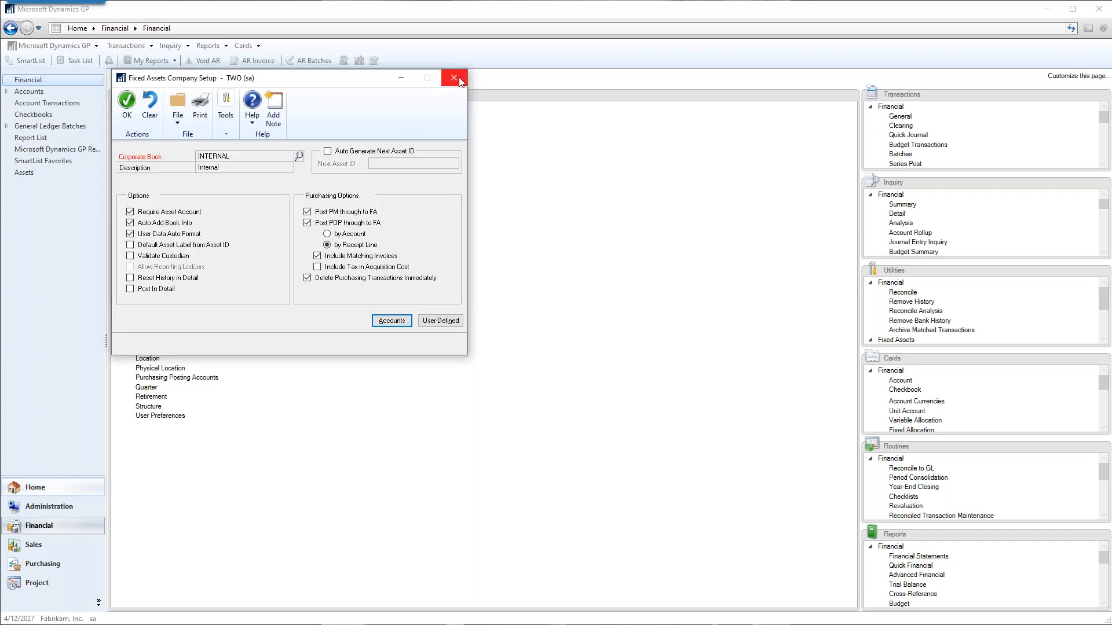
left_click(459, 77)
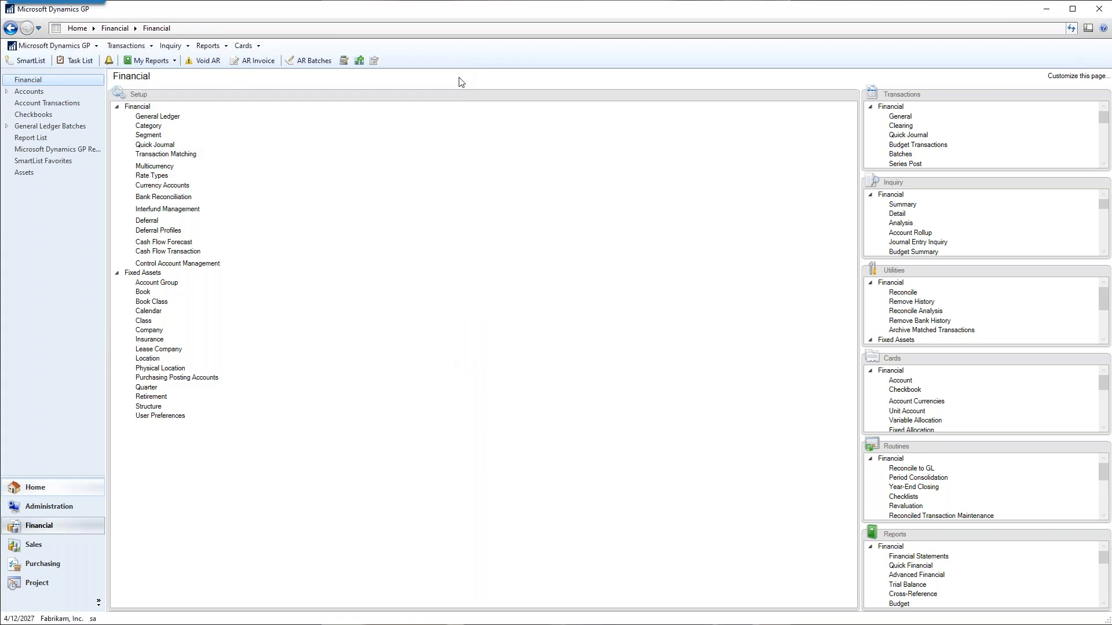
Open a blank general information card for a fixed asset.
left_click(136, 46)
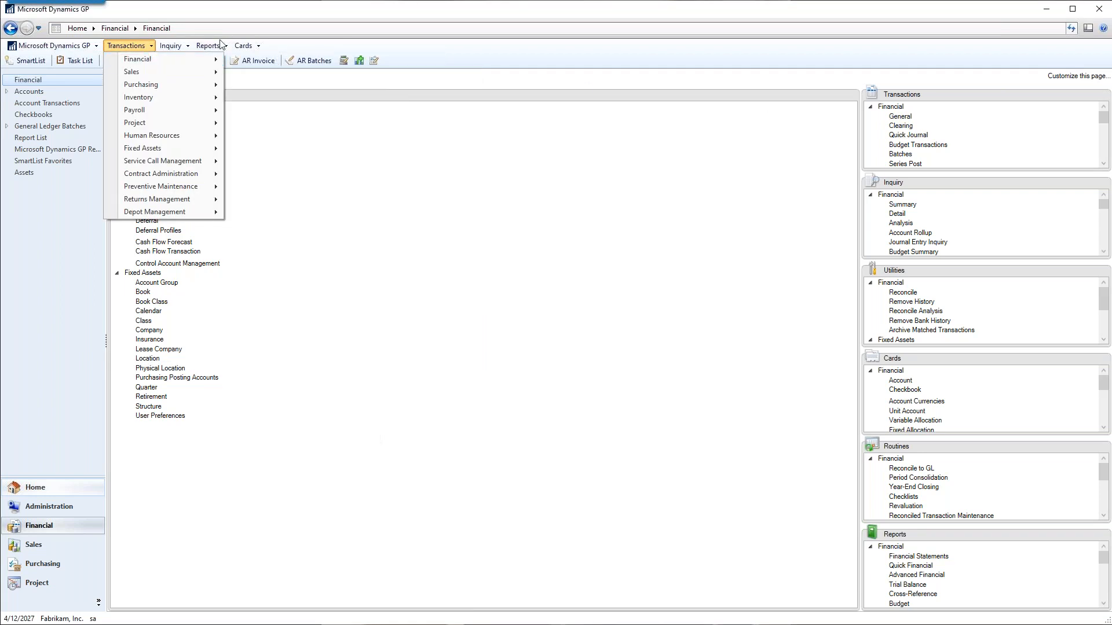
left_click(243, 46)
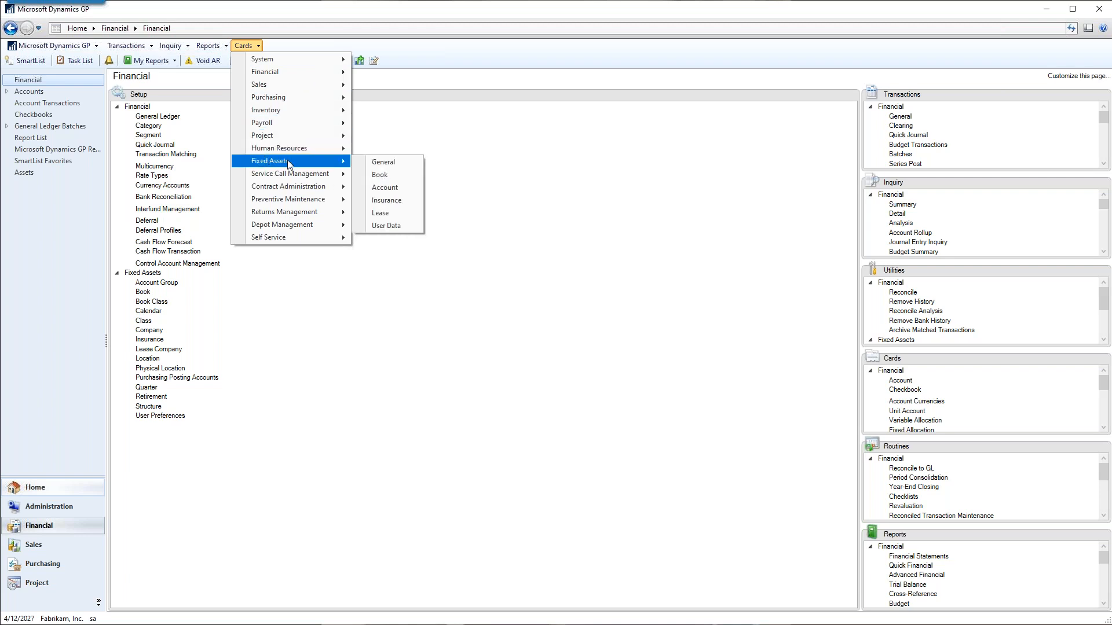
left_click(389, 162)
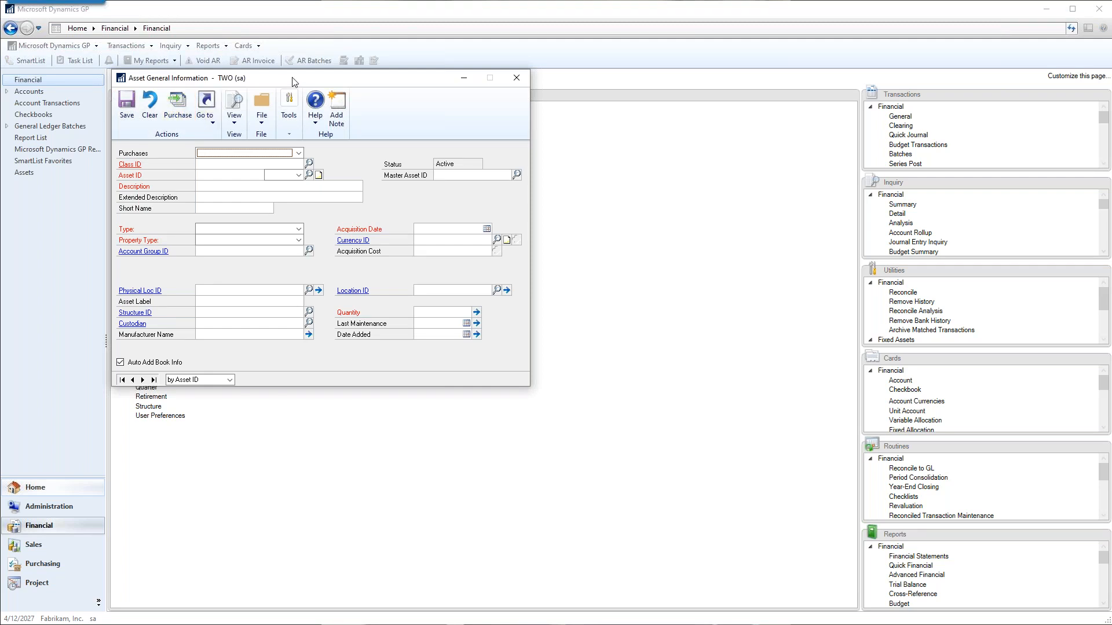
left_click_drag(295, 79, 292, 80)
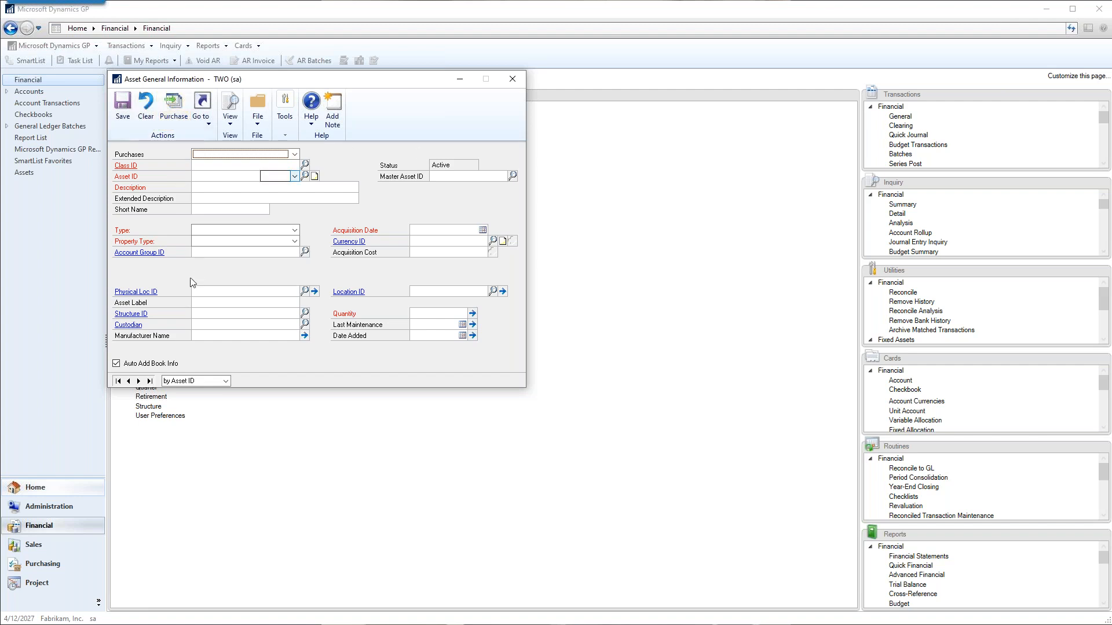
Browse the fixed assets purchasing transactions and the purchases offered on the asset card.
left_click(176, 111)
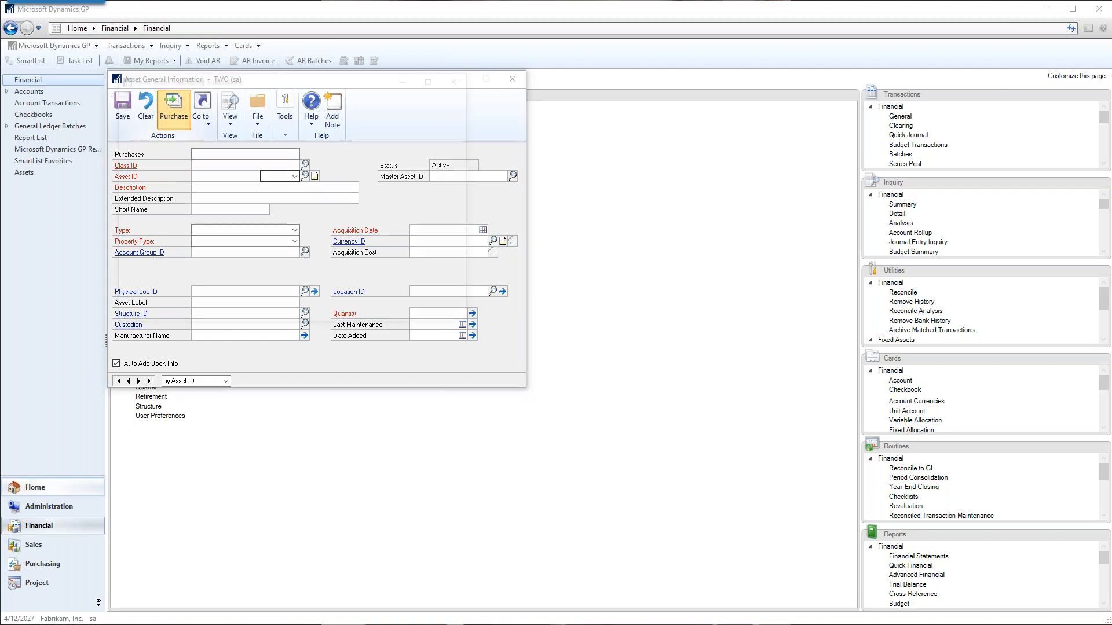
left_click_drag(461, 254, 475, 311)
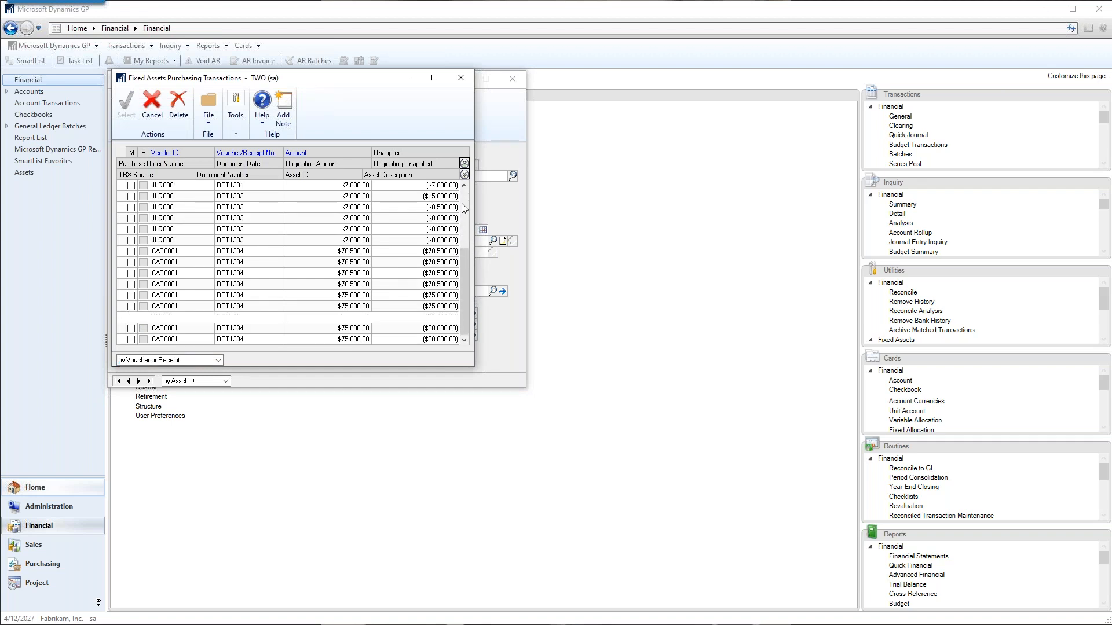
scroll(463, 206, "up", 3)
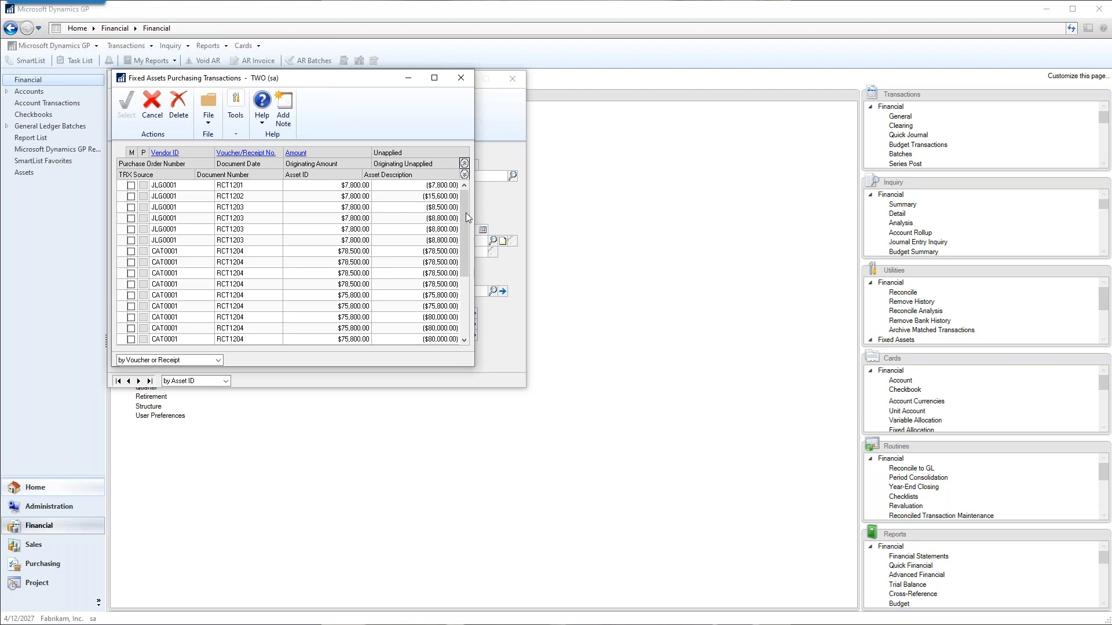
left_click(461, 77)
left_click(295, 155)
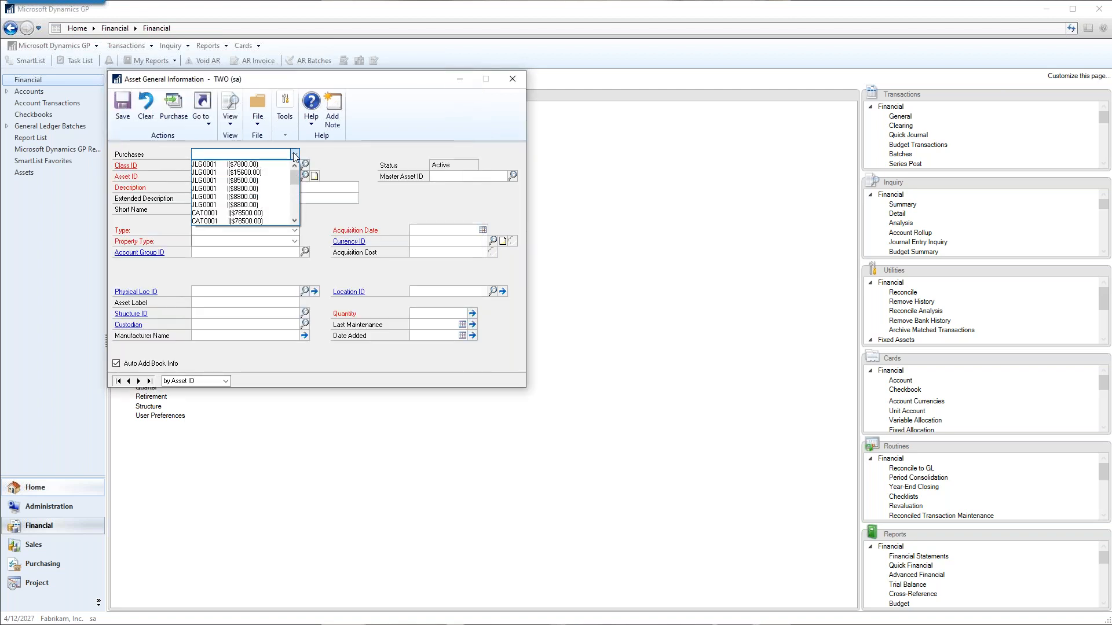
scroll(272, 217, "down", 2)
scroll(273, 217, "down", 3)
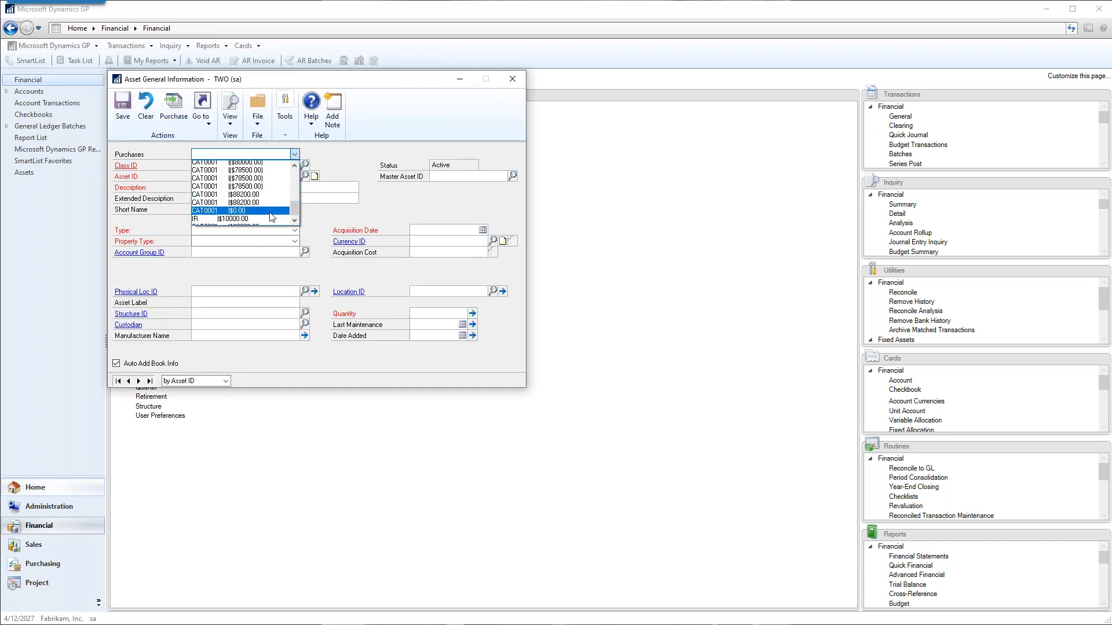
scroll(272, 218, "up", 6)
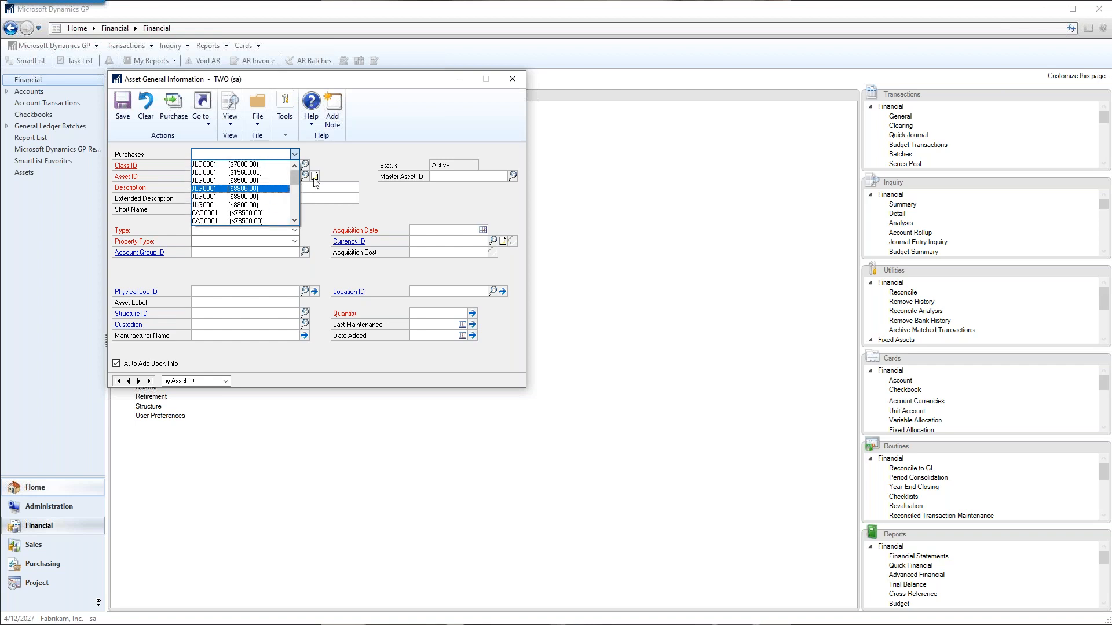
left_click(366, 164)
Try marking receipt RCT1202 in the purchasing transactions, expand the lines to examine their details, and close the window.
left_click(172, 112)
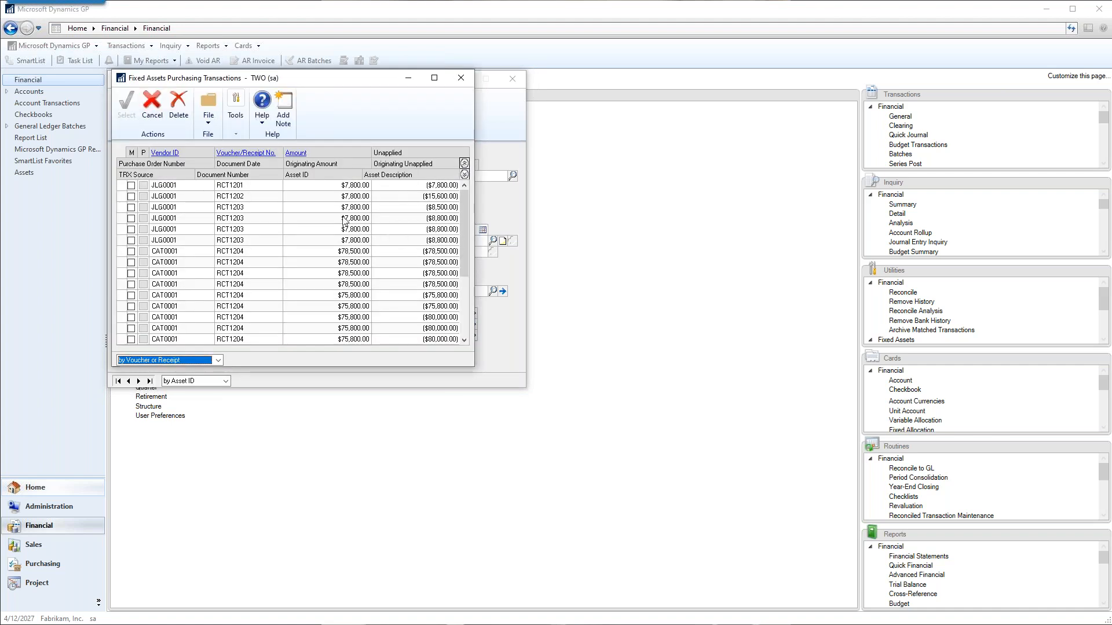
left_click(131, 197)
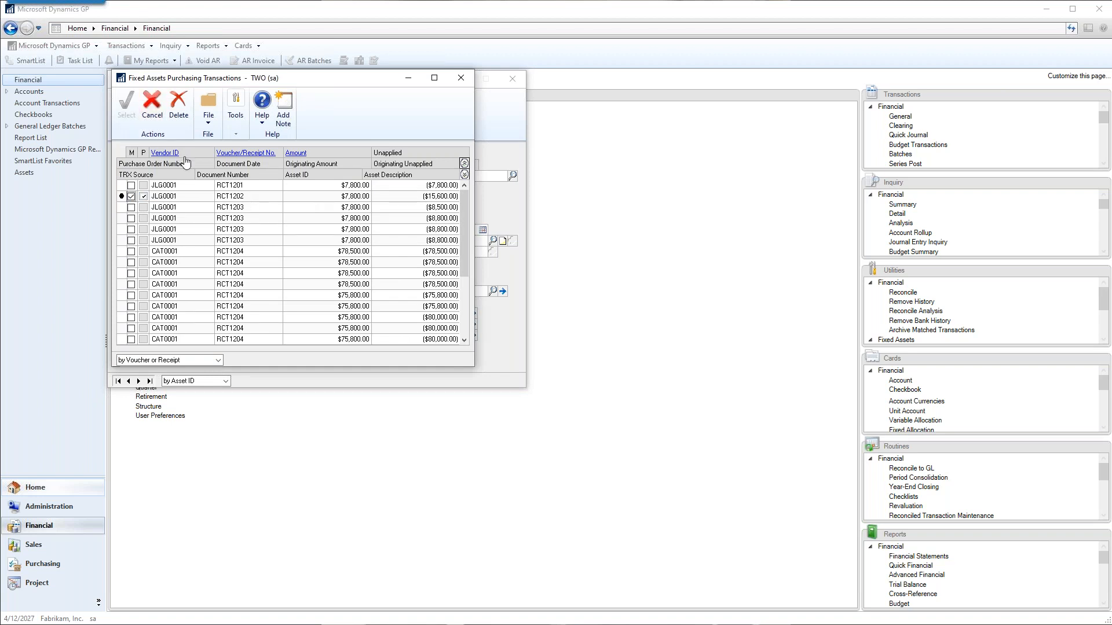
left_click(131, 196)
left_click(464, 175)
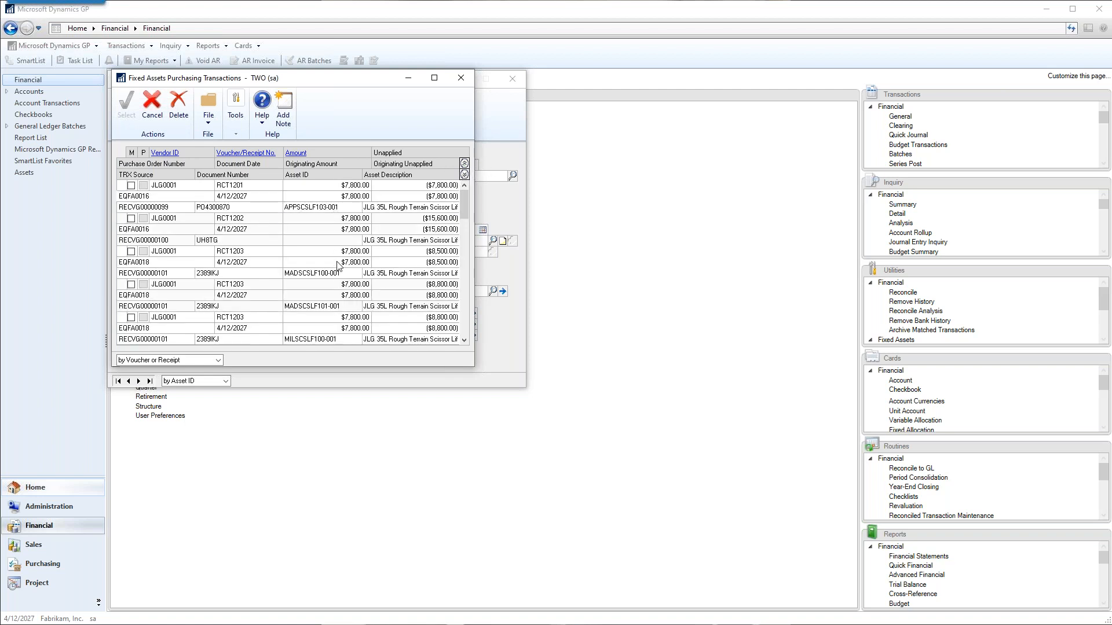
left_click(130, 219)
left_click(461, 79)
Load the $10,000.00 John Deere 328 Construction Skid Steer purchase into the asset card and try assigning a class ID.
left_click(294, 154)
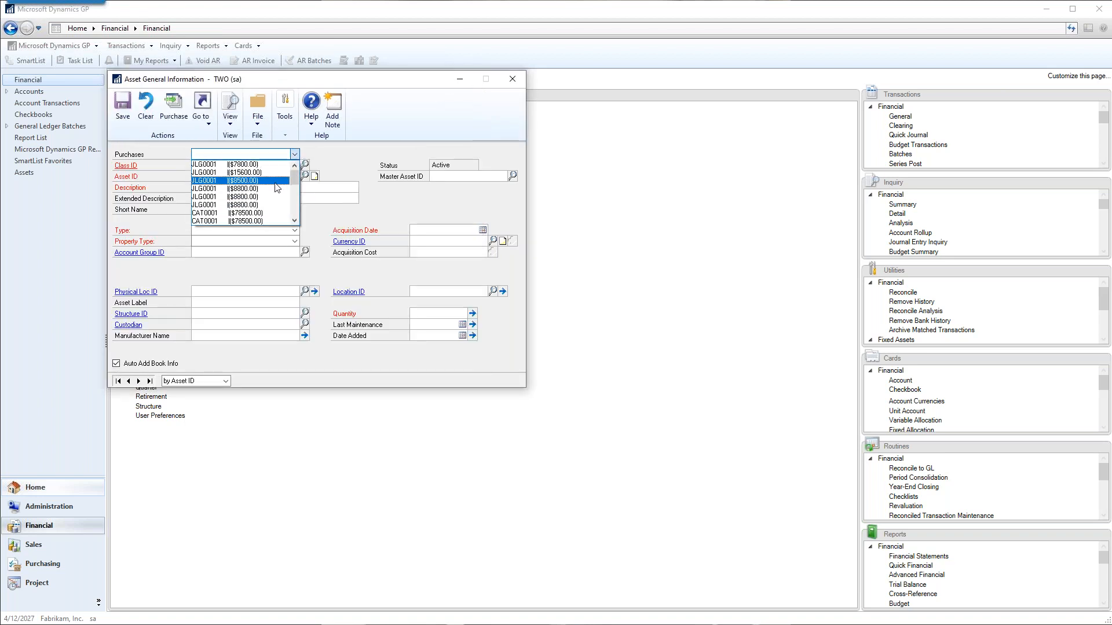
scroll(259, 210, "down", 3)
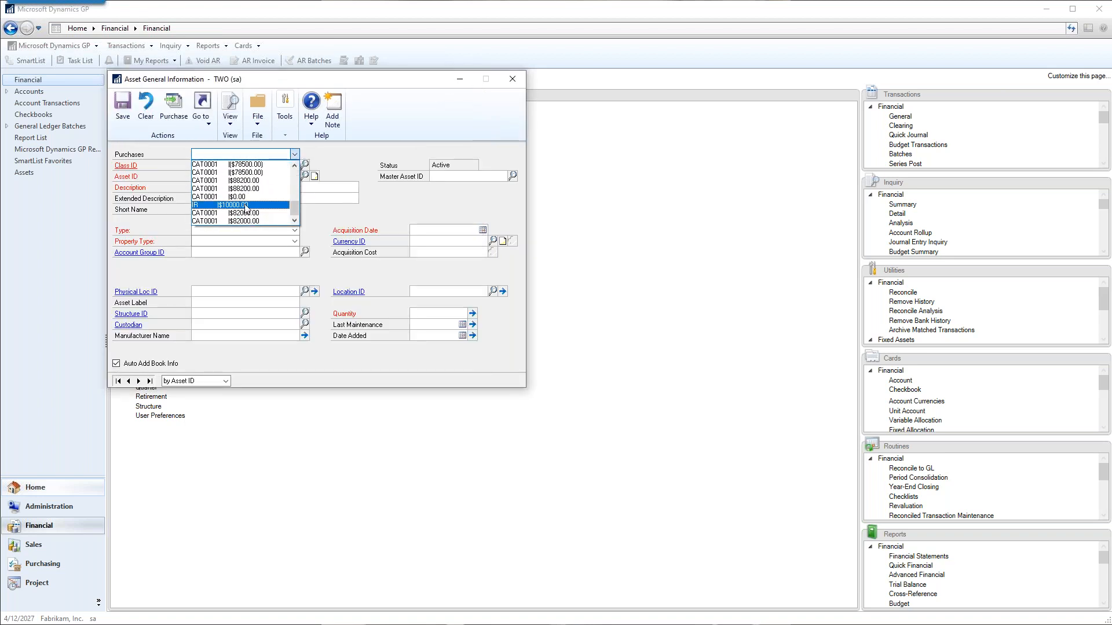
left_click(260, 212)
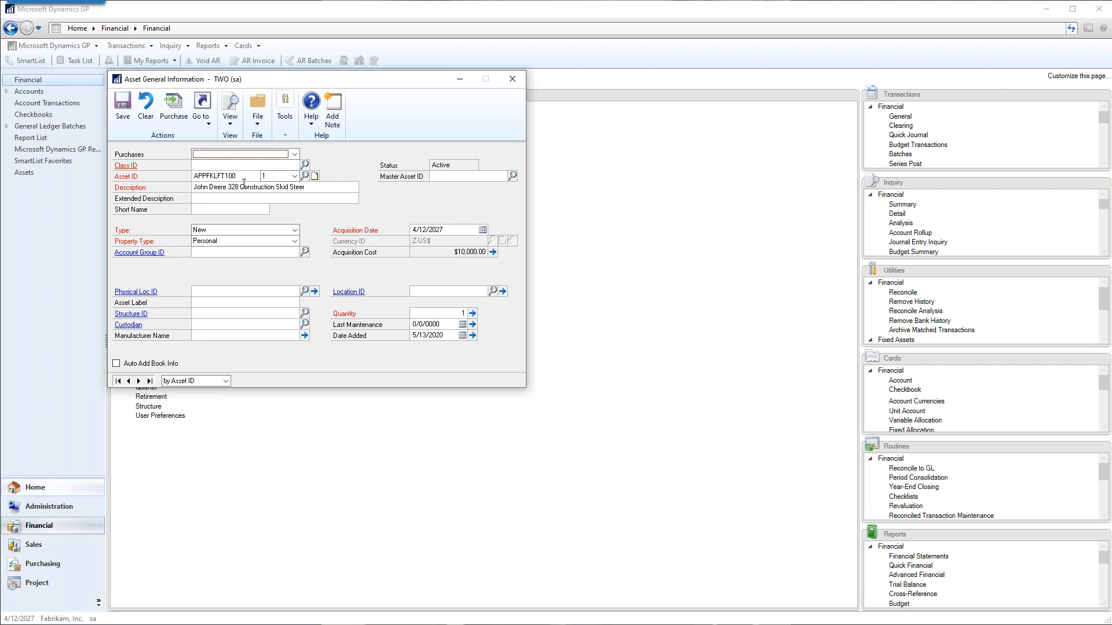
double_click(242, 175)
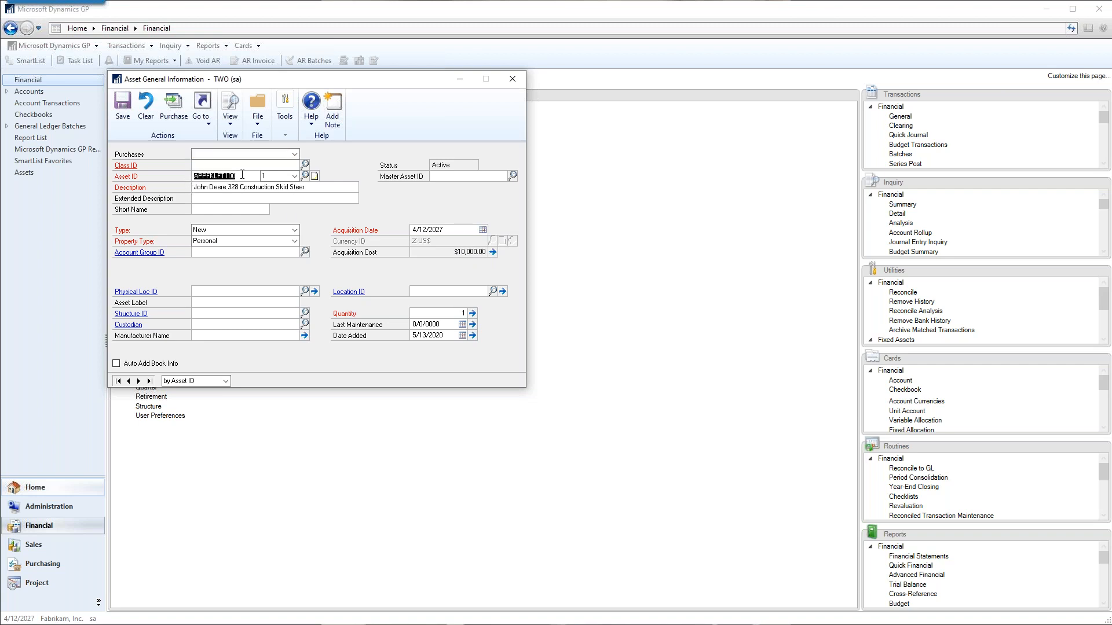
left_click(263, 166)
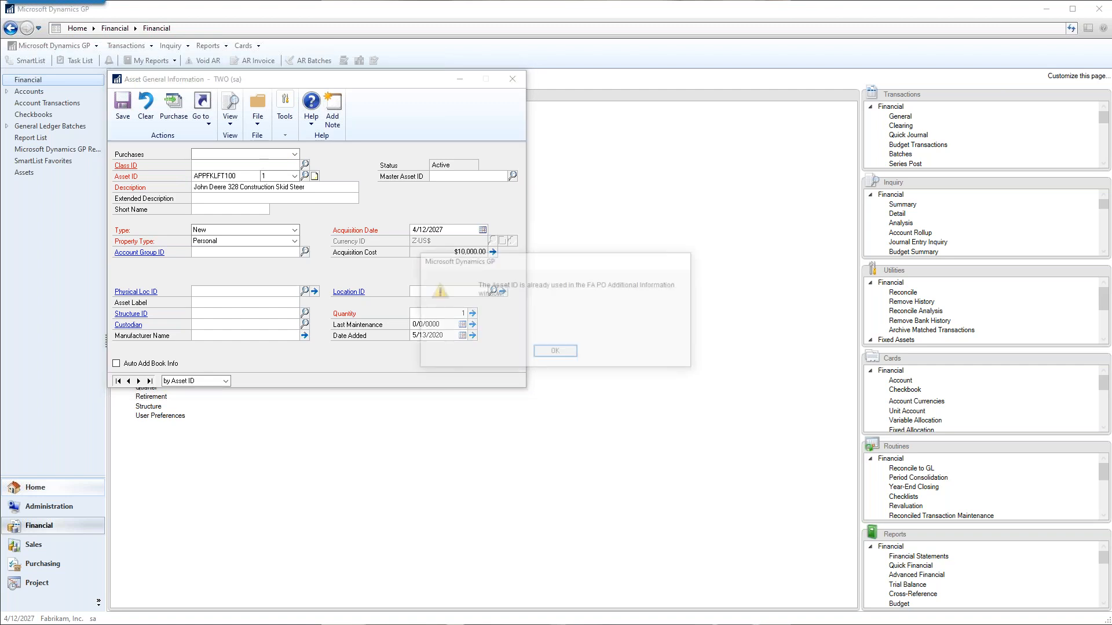
left_click(555, 354)
left_click(305, 167)
left_click(555, 352)
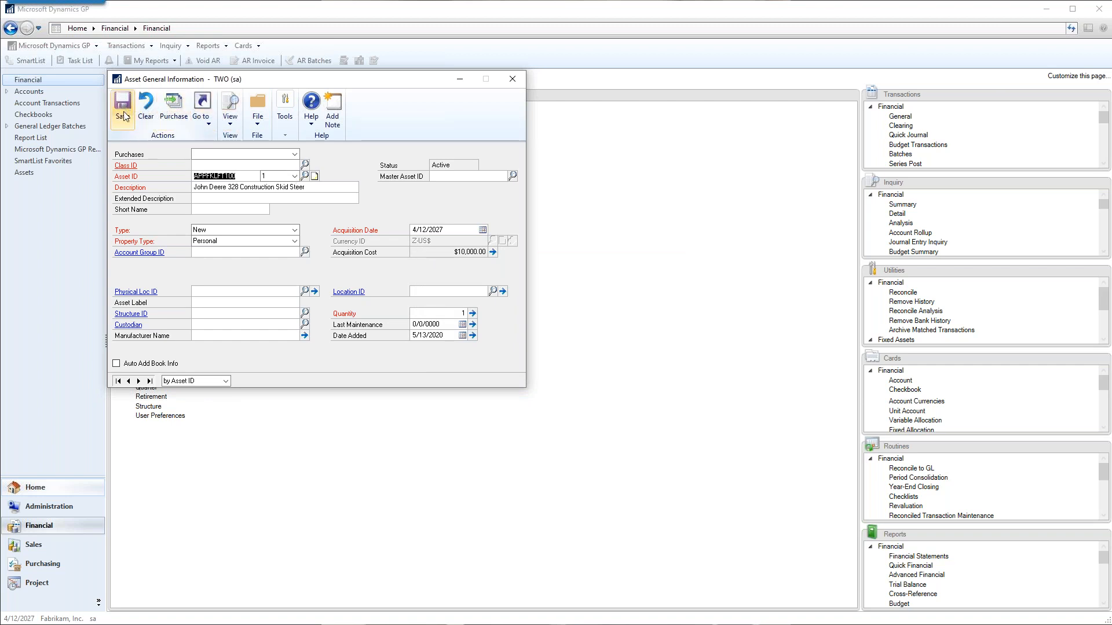
Try saving the skid steer asset, and discard the entered card.
left_click(210, 123)
left_click(120, 113)
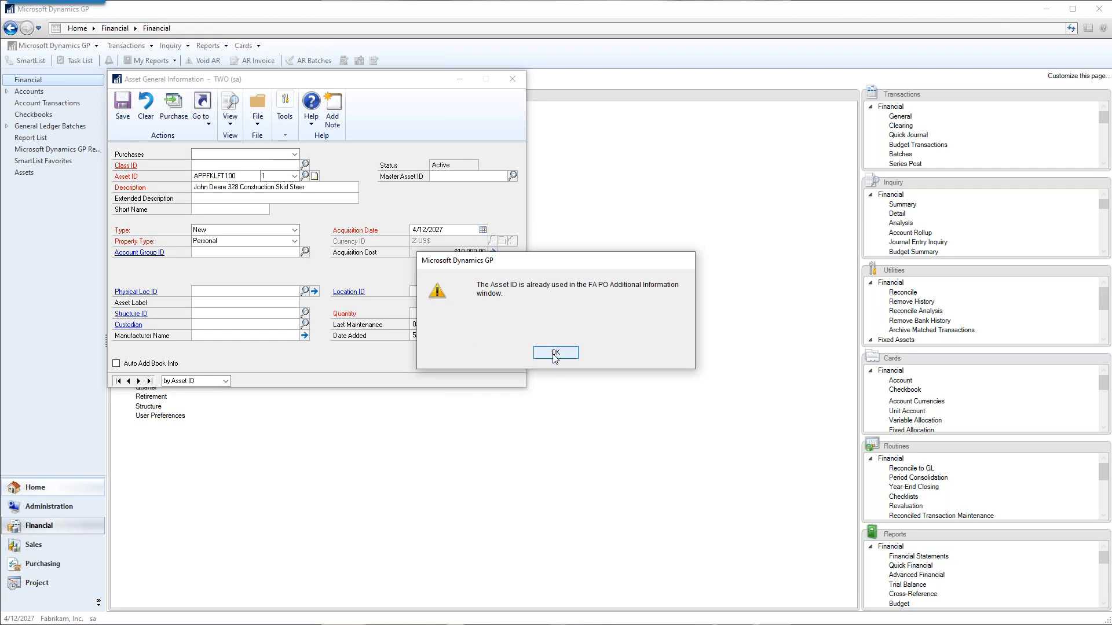
left_click(556, 353)
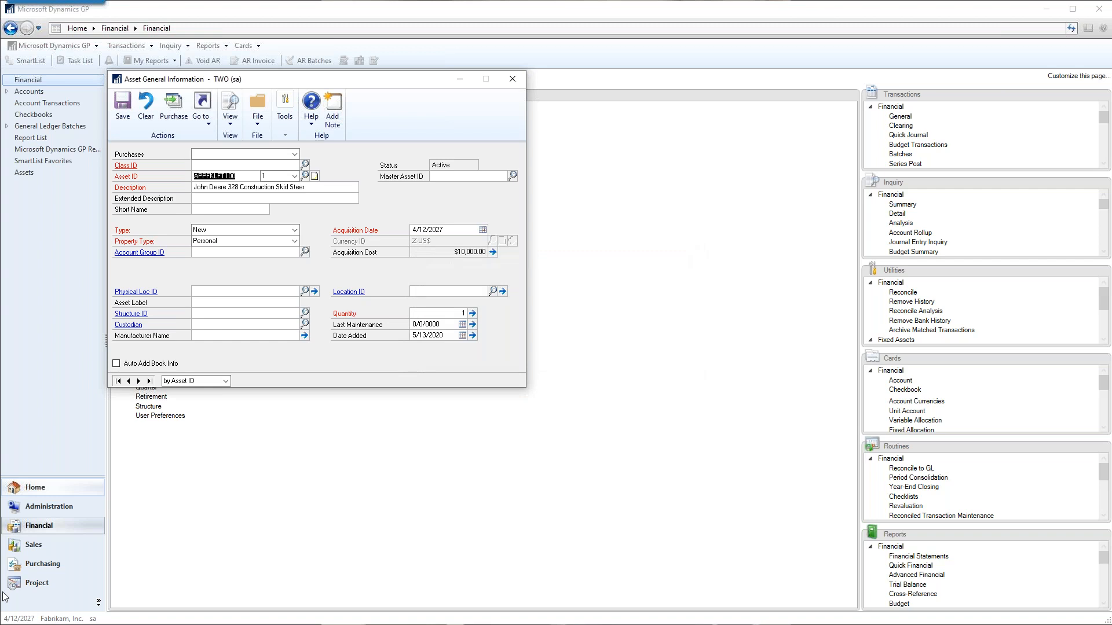
left_click(146, 107)
left_click(512, 79)
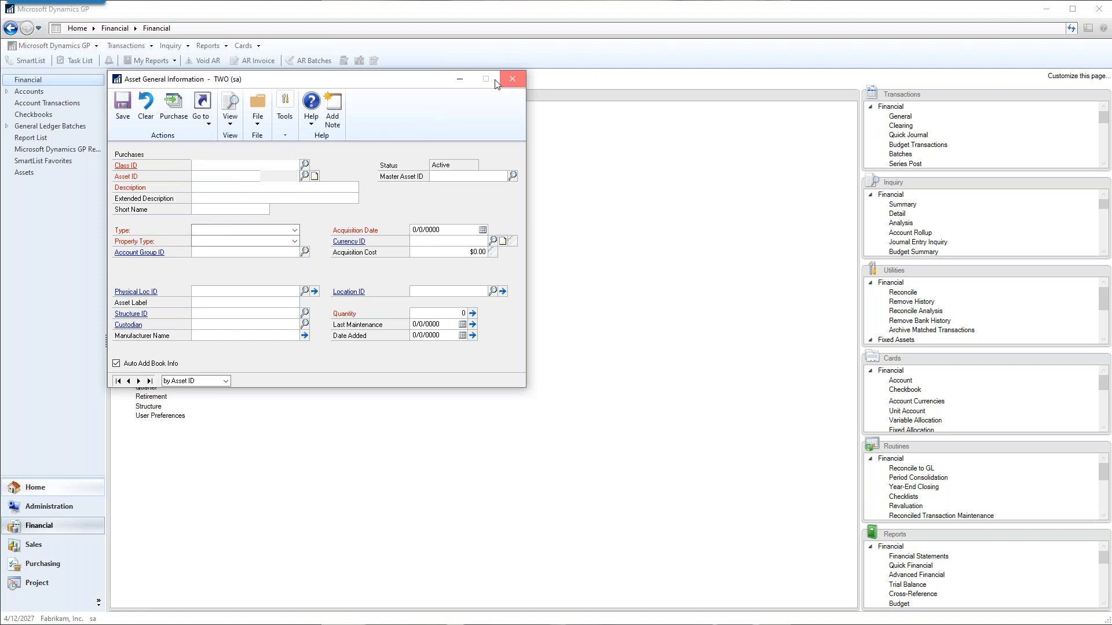
Start a new payables transaction and describe it as a computer for the named employee.
left_click(125, 45)
mouse_move(144, 84)
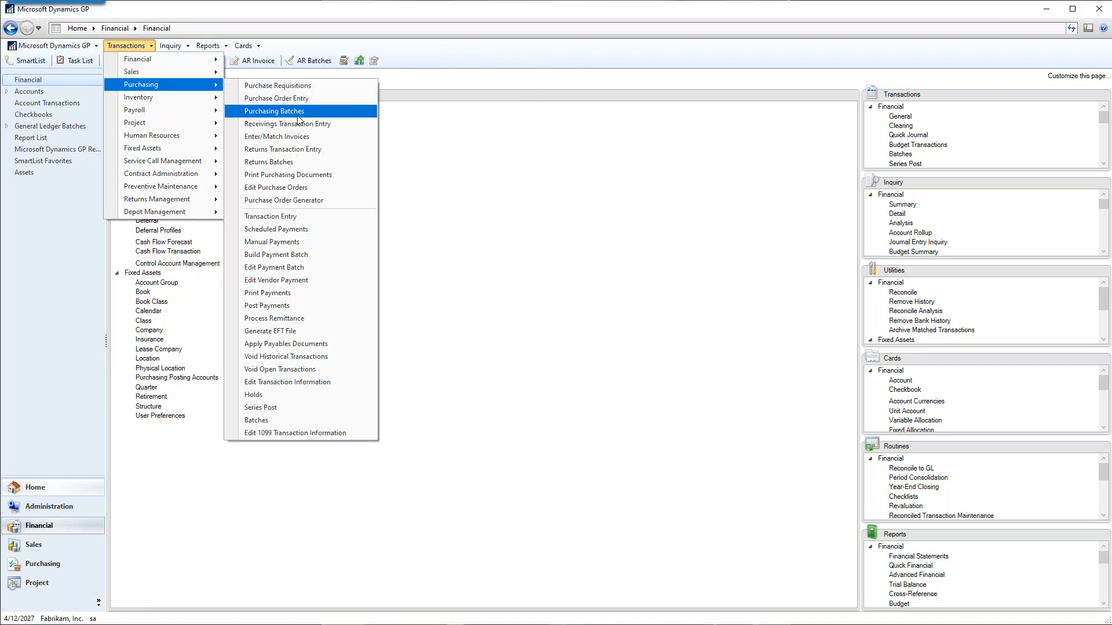
left_click(281, 216)
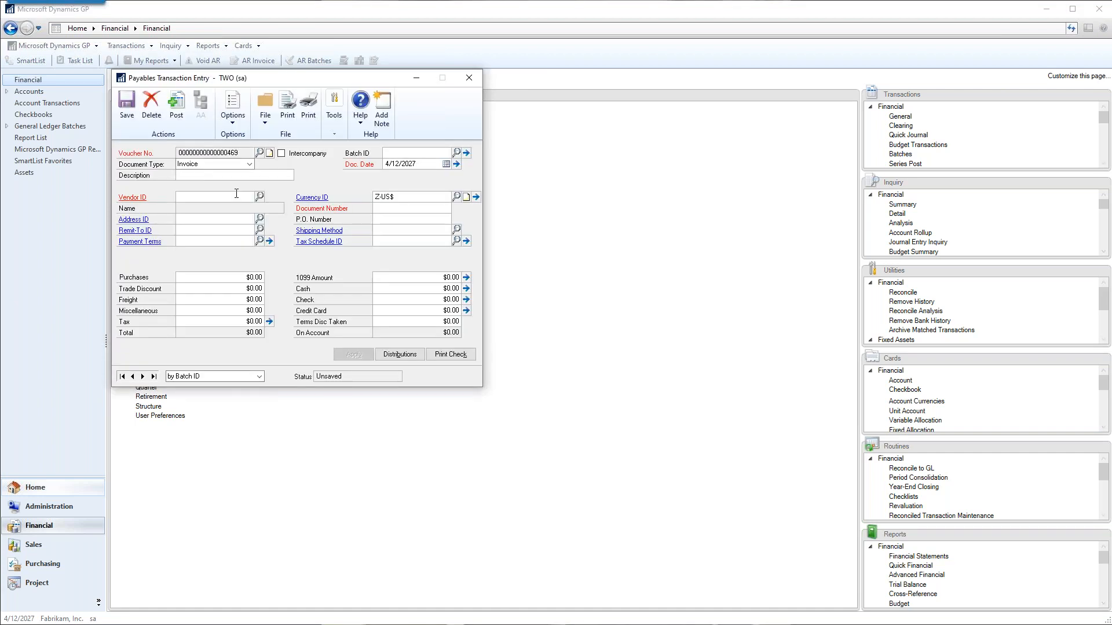
type("Computer f")
key("Tab")
key("Tab")
Choose Advanced Office Systems (ADVANCED0001) as the invoice's vendor and enter OIUOIU as the document number.
type("COM")
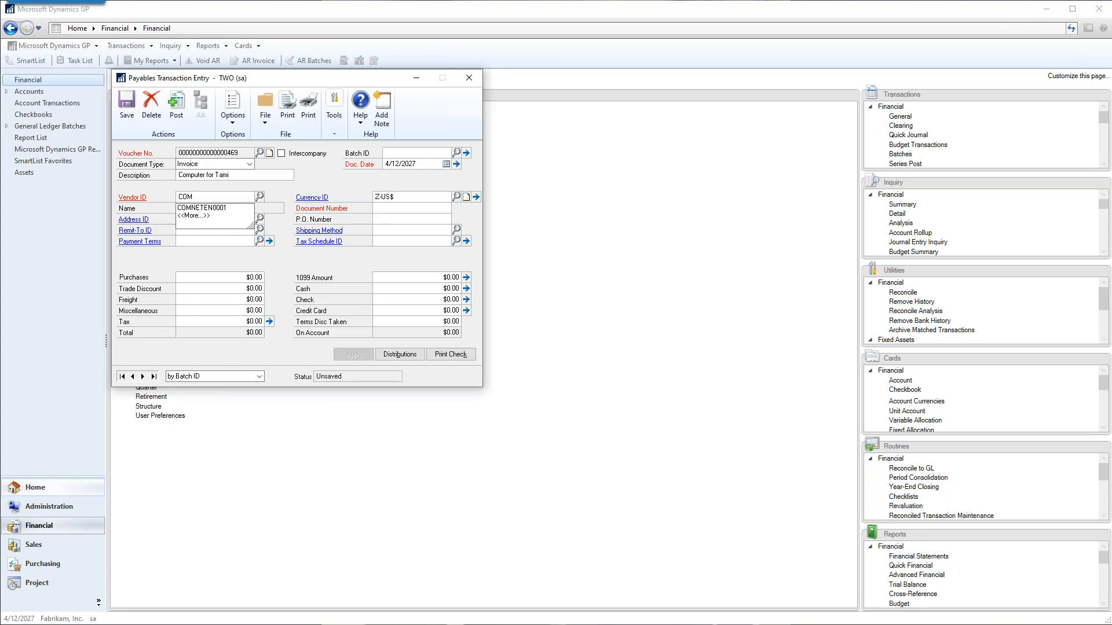
left_click(259, 197)
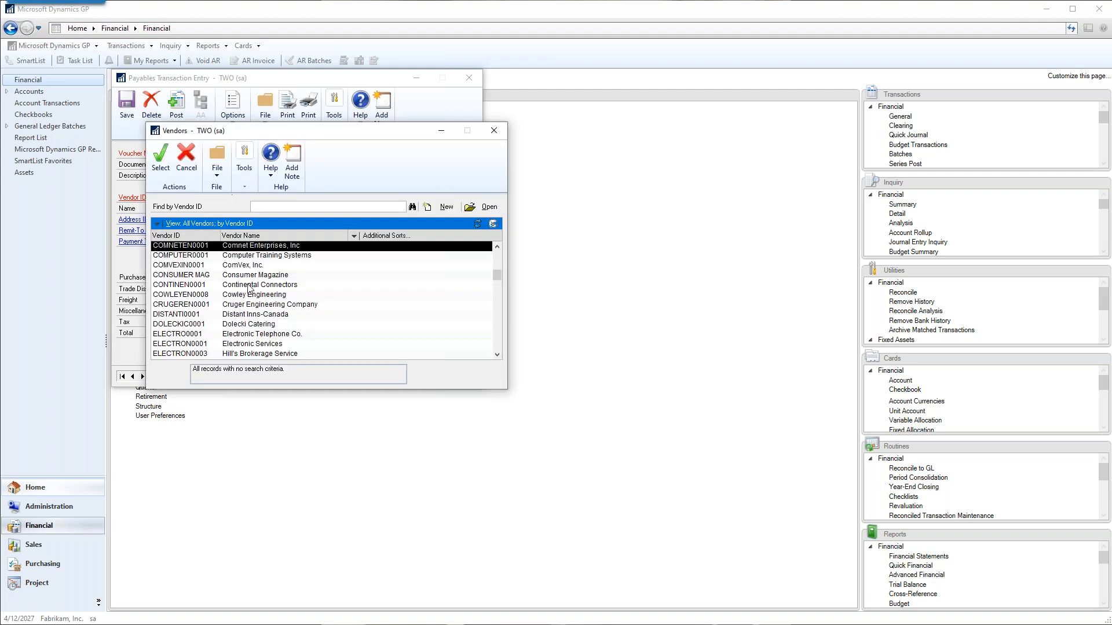
left_click(262, 258)
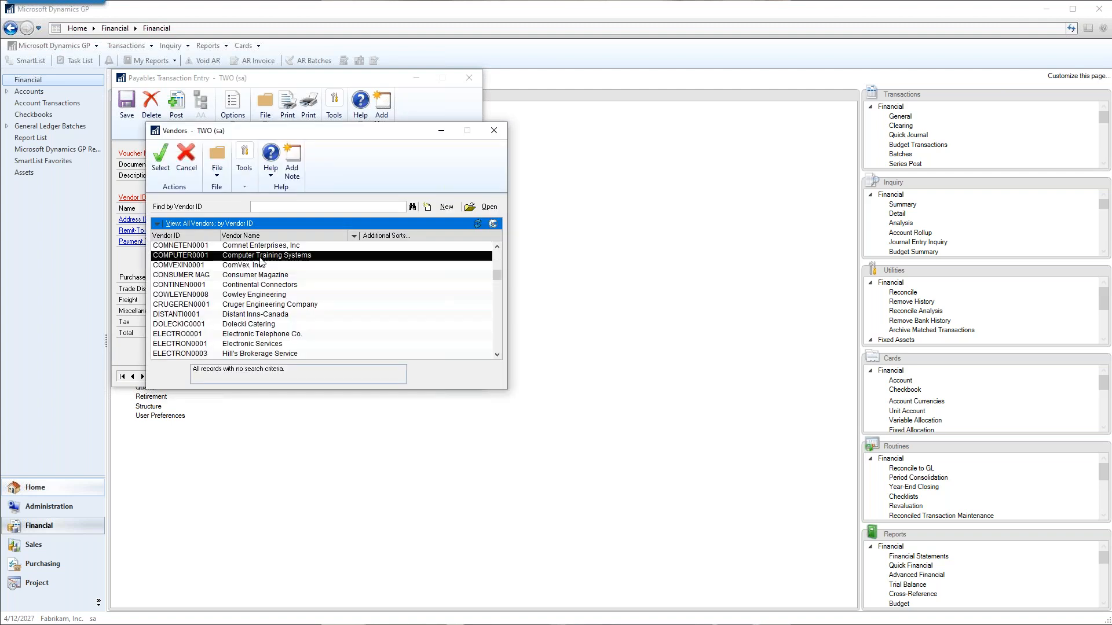
scroll(258, 273, "up", 10)
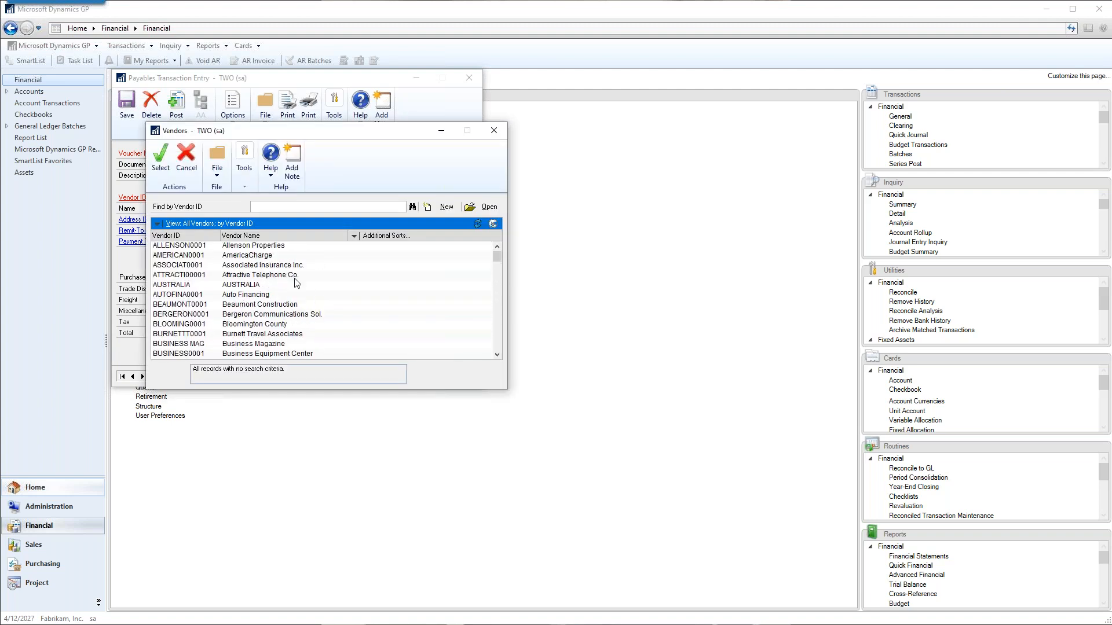
scroll(316, 311, "up", 2)
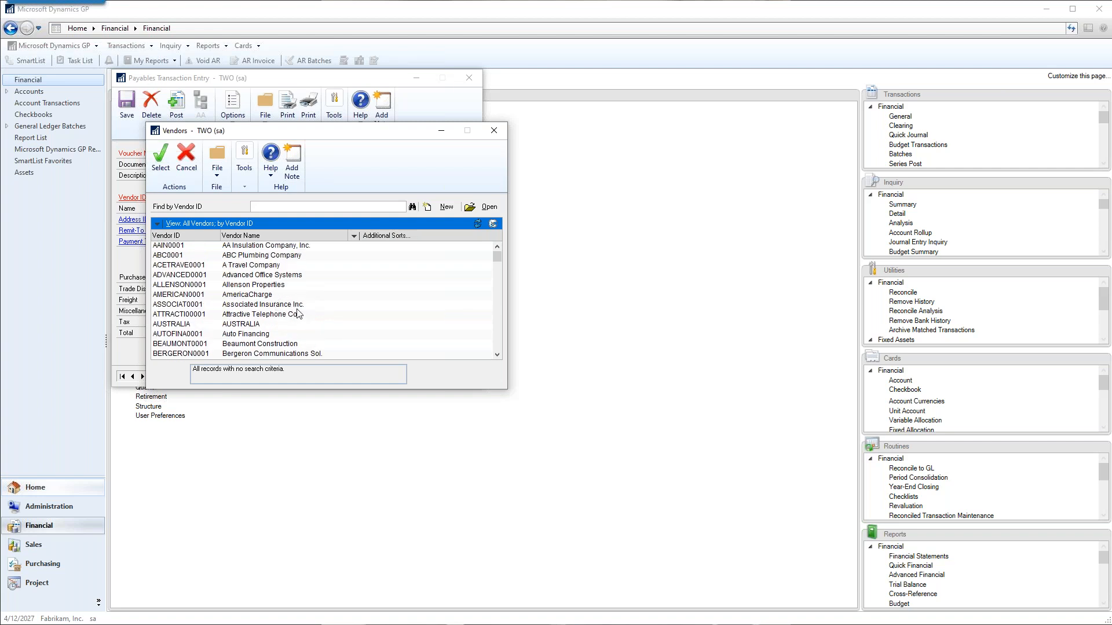
double_click(238, 275)
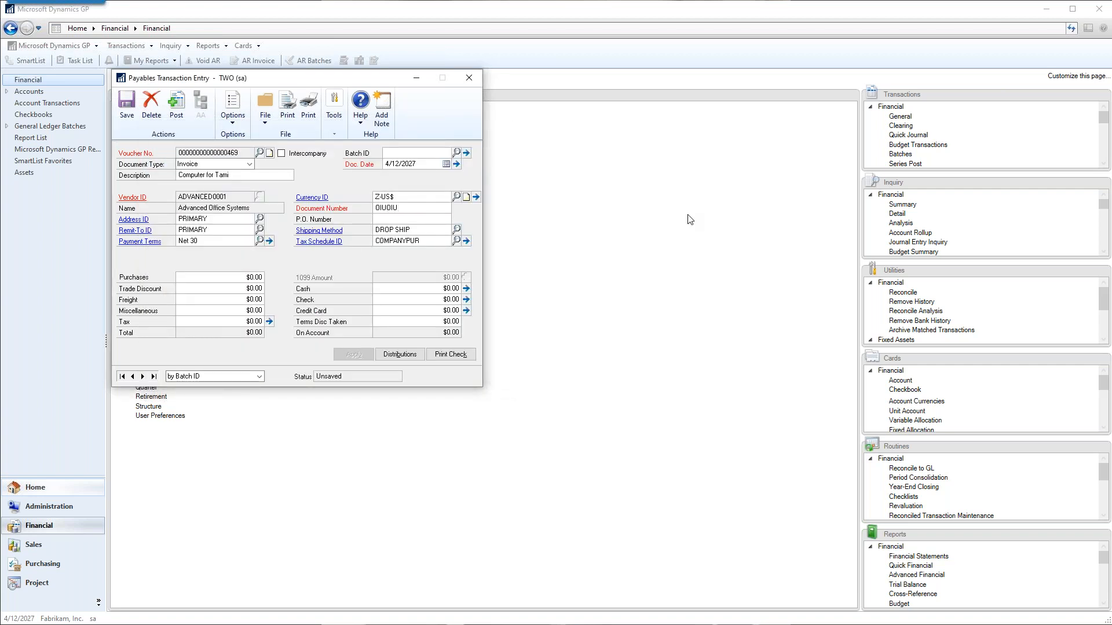
Set the invoice's purchases amount to $1,500.00.
key("Tab")
key("Tab")
key("Tab")
type("1,500.00")
key("Tab")
Review the invoice's account distributions and remove its tax schedule.
left_click(401, 354)
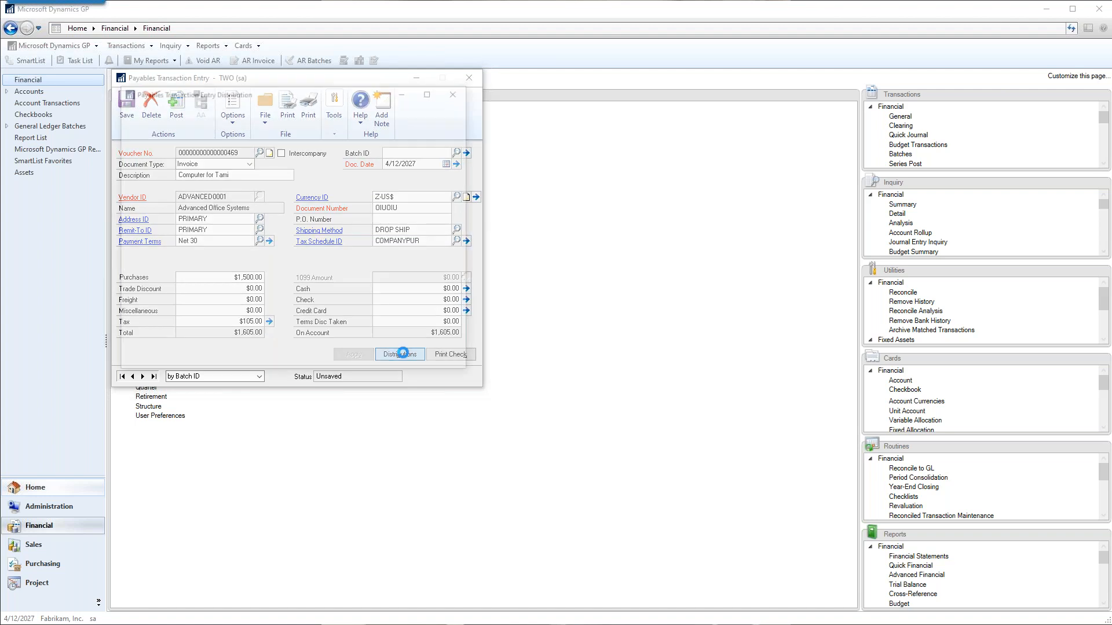
left_click_drag(222, 414, 214, 480)
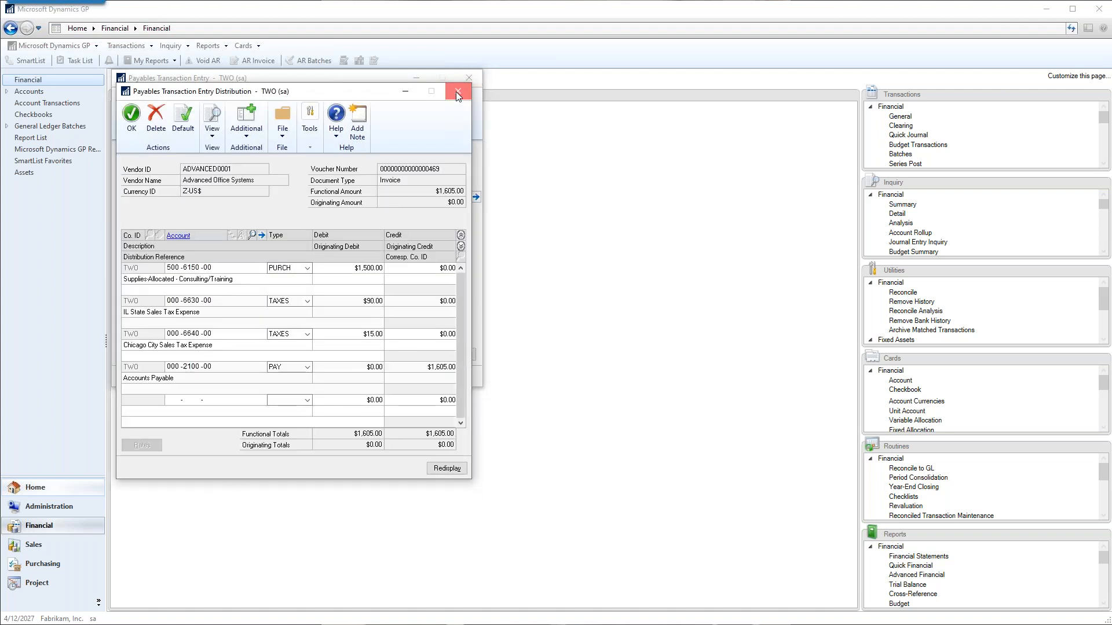
left_click(456, 91)
left_click(429, 240)
key("Delete")
key("Tab")
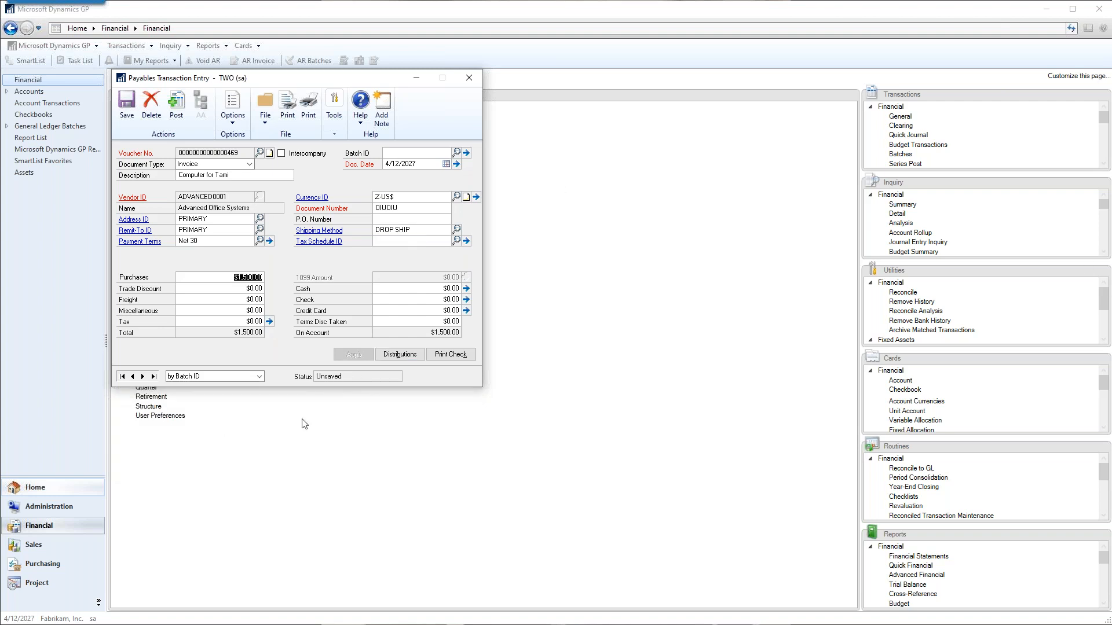
Try assigning account 000-1590-00 to the purchase line of the existing distributions.
left_click(399, 354)
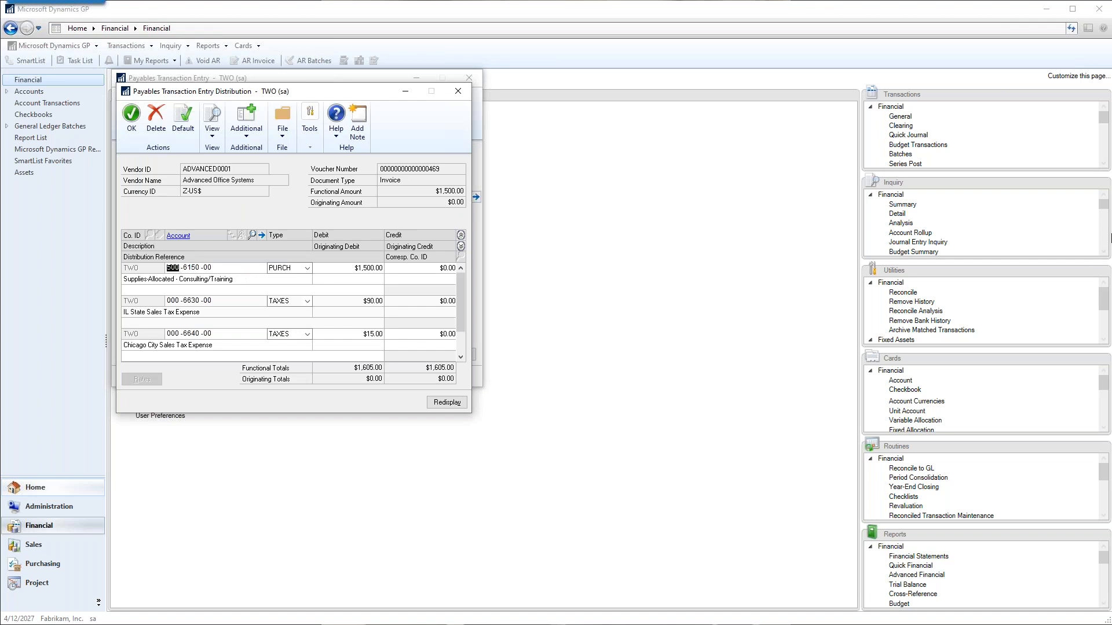
type("0 -1590 -00")
key("Tab")
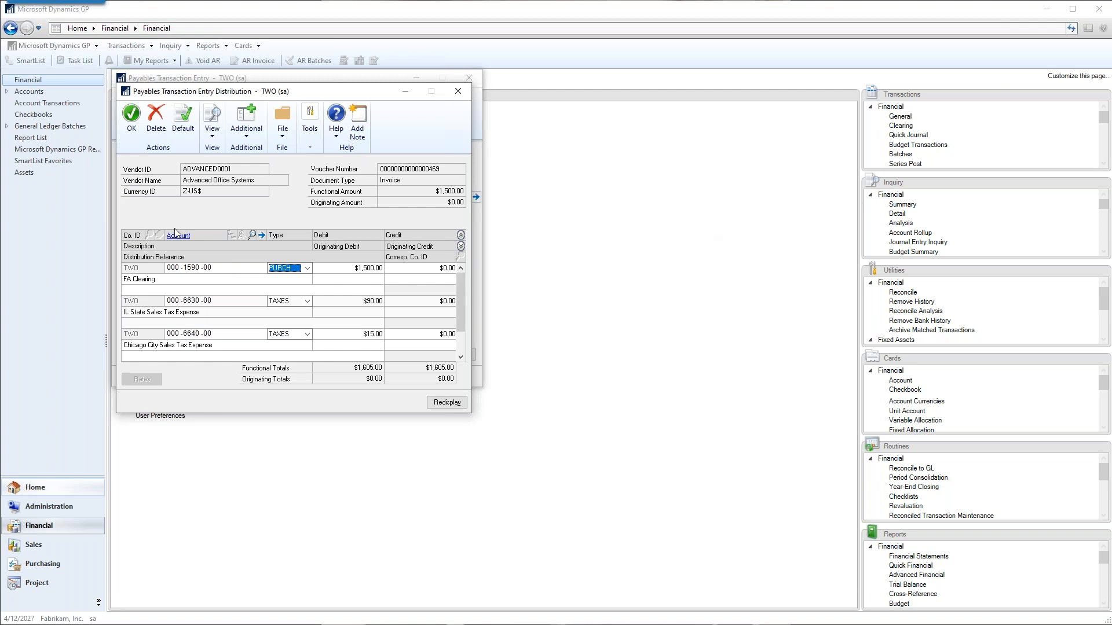
Reset the distributions to their defaults and assign FA Clearing account 000-1590-00 to the purchase line.
left_click(183, 119)
left_click(532, 352)
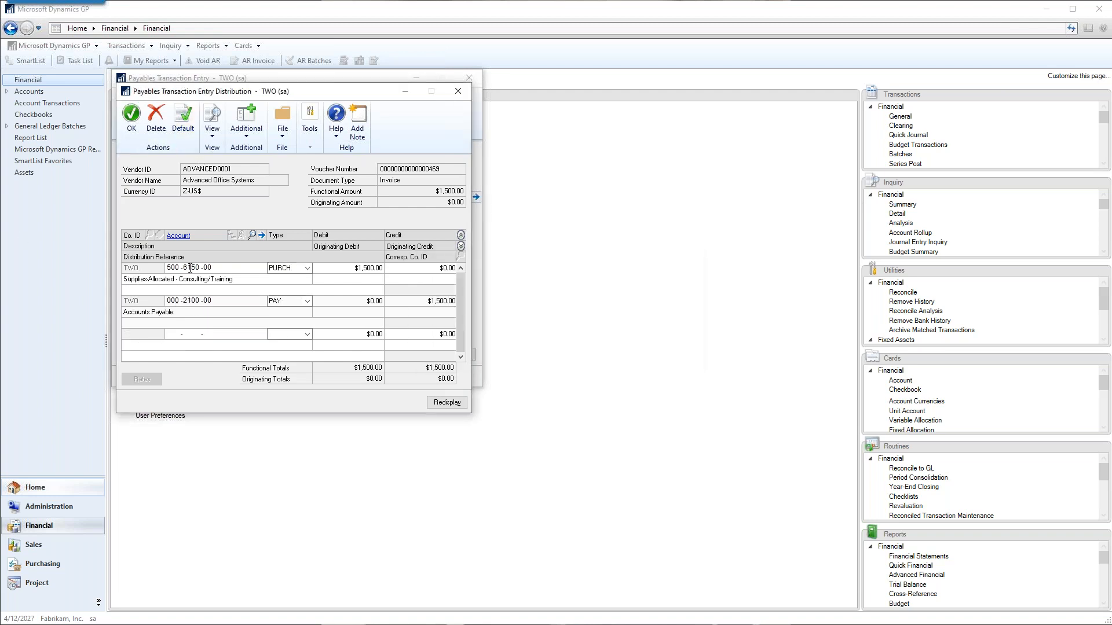
left_click(182, 271)
type("000159000")
key("Tab")
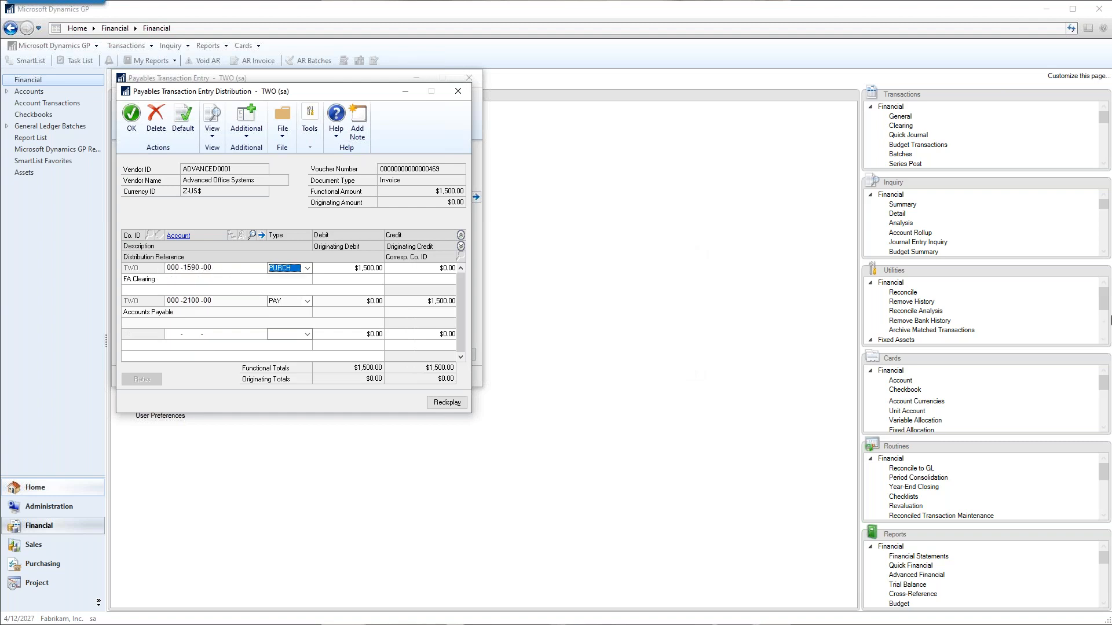
left_click(131, 120)
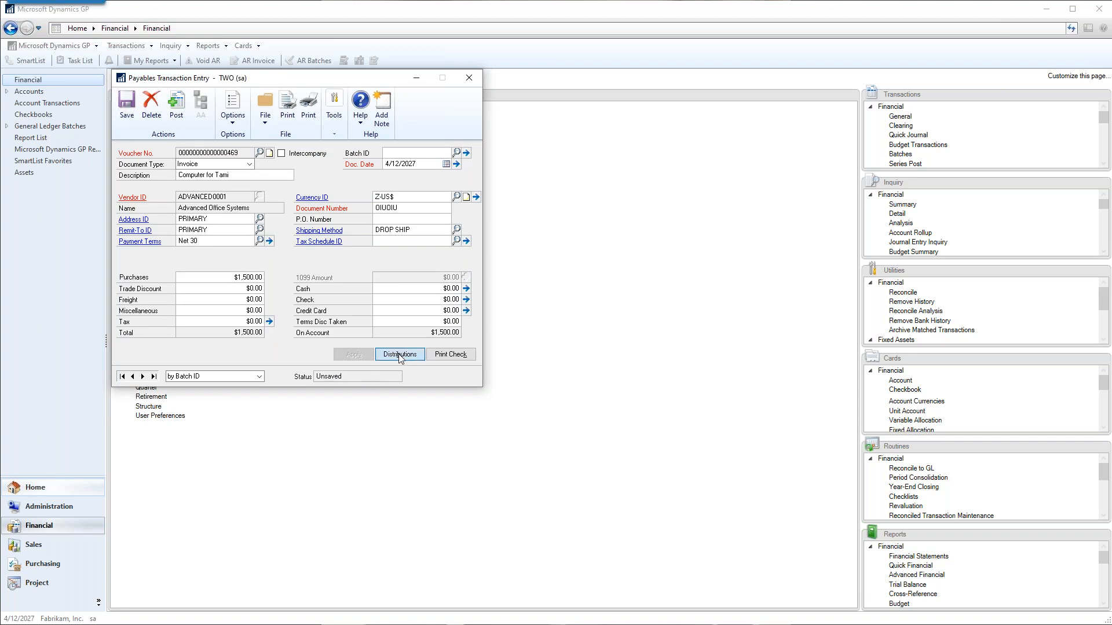
Recheck the distributions and post the payables invoice, skipping the posting reports.
left_click(400, 354)
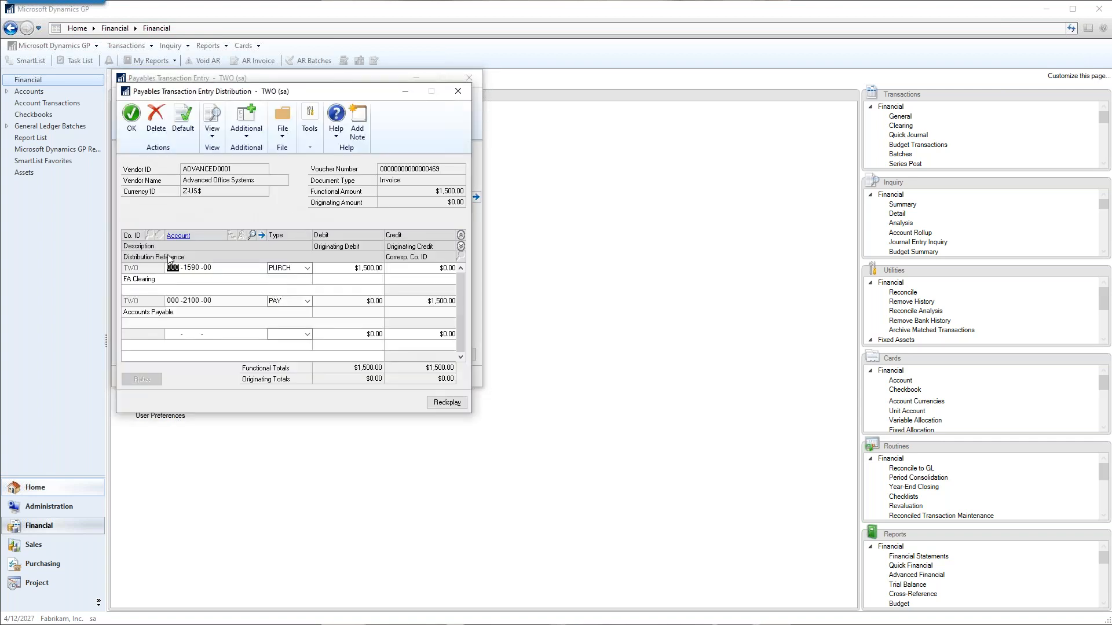
left_click(131, 127)
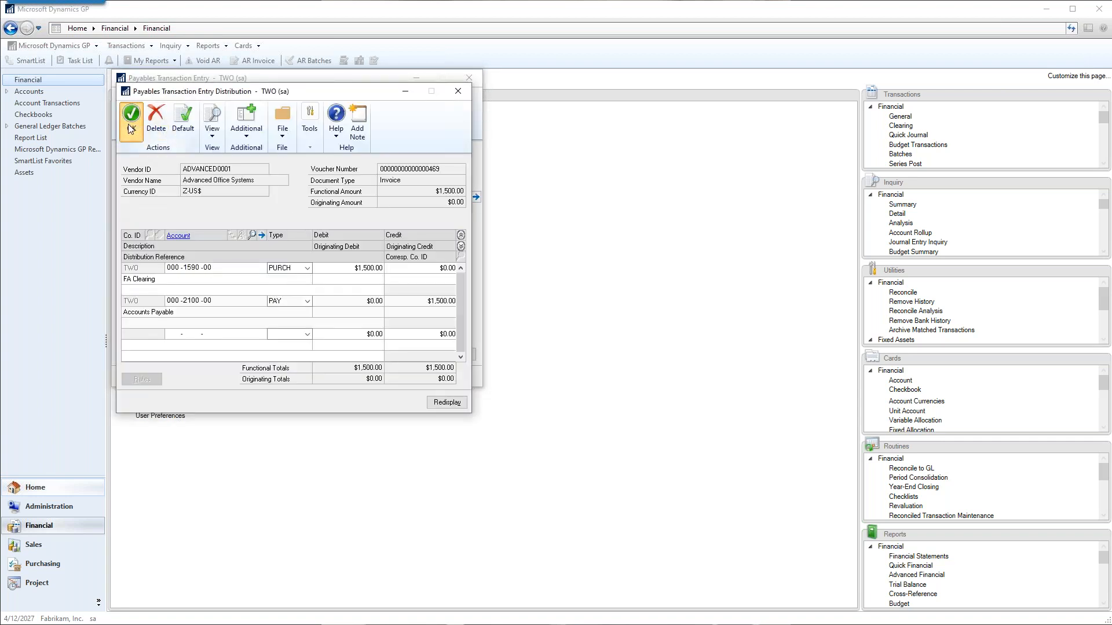
left_click(177, 106)
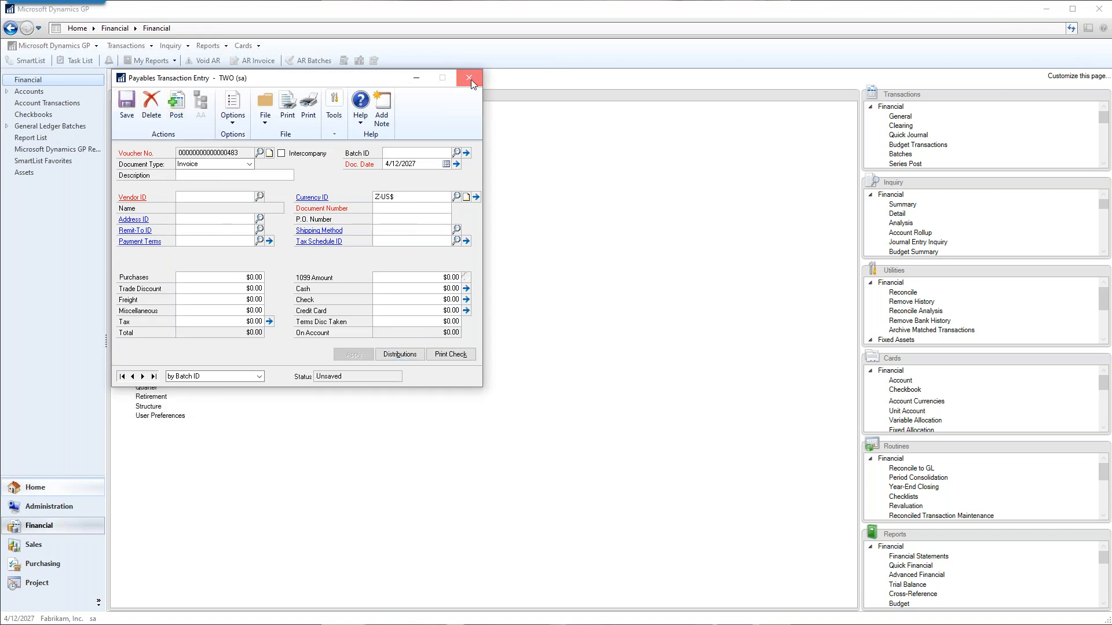
left_click(655, 413)
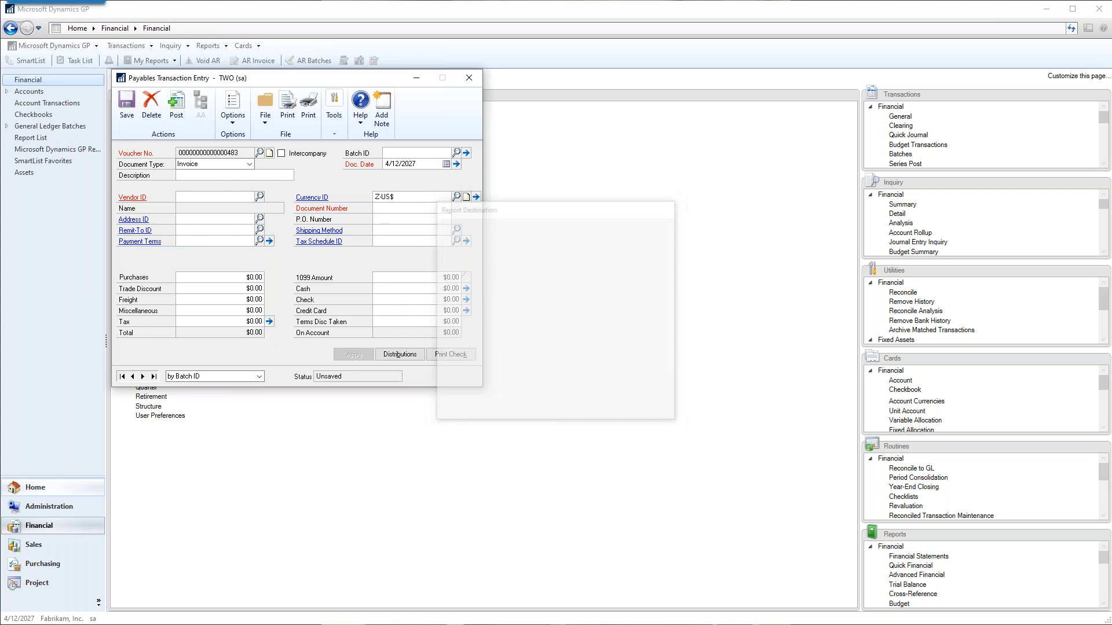
left_click(653, 413)
left_click(653, 412)
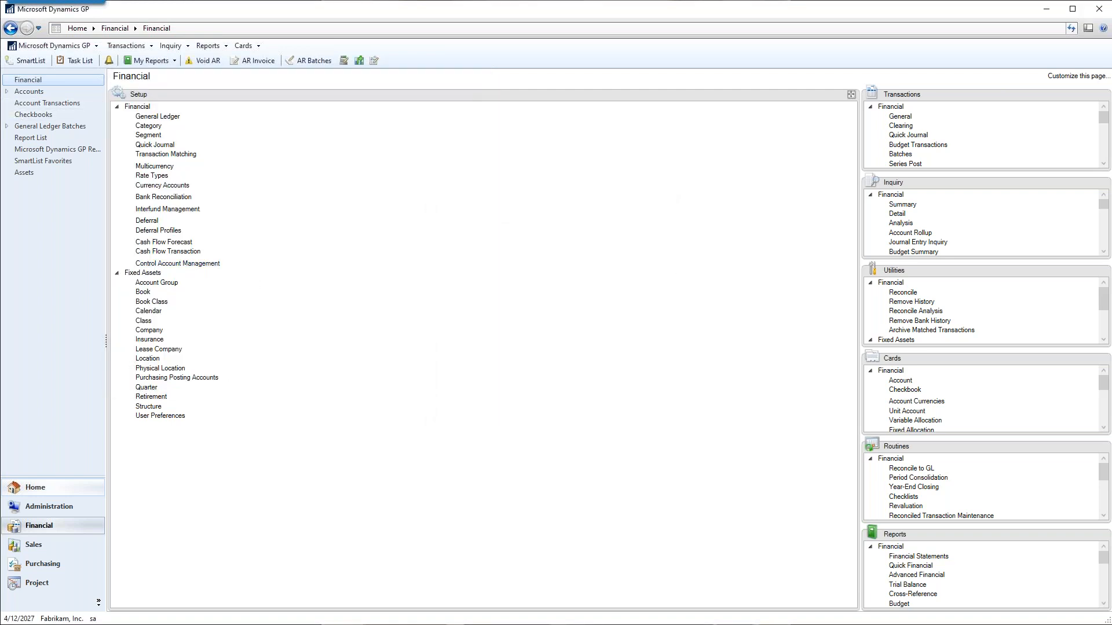
Open a new fixed asset general card and load the Caterpillar 924 excavator purchase into it.
left_click(243, 45)
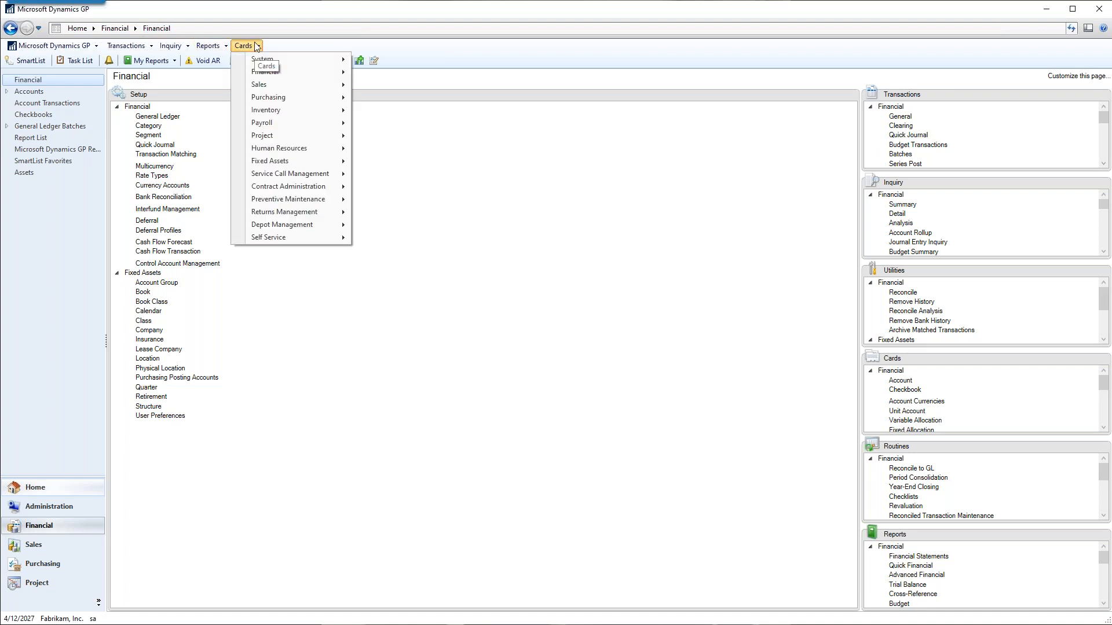
mouse_move(272, 105)
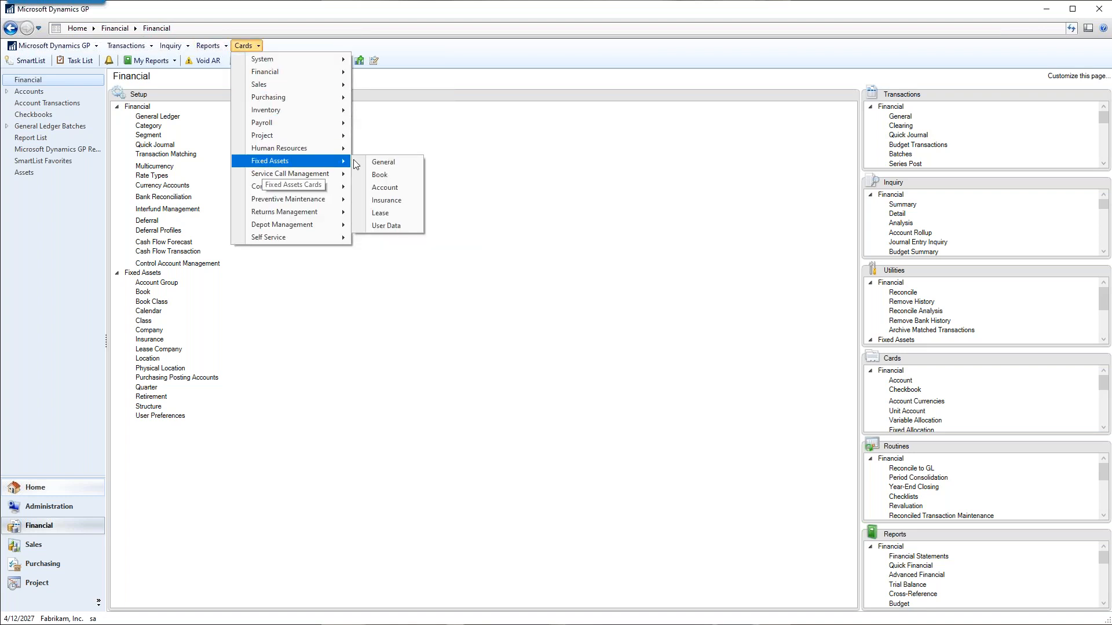
left_click(384, 163)
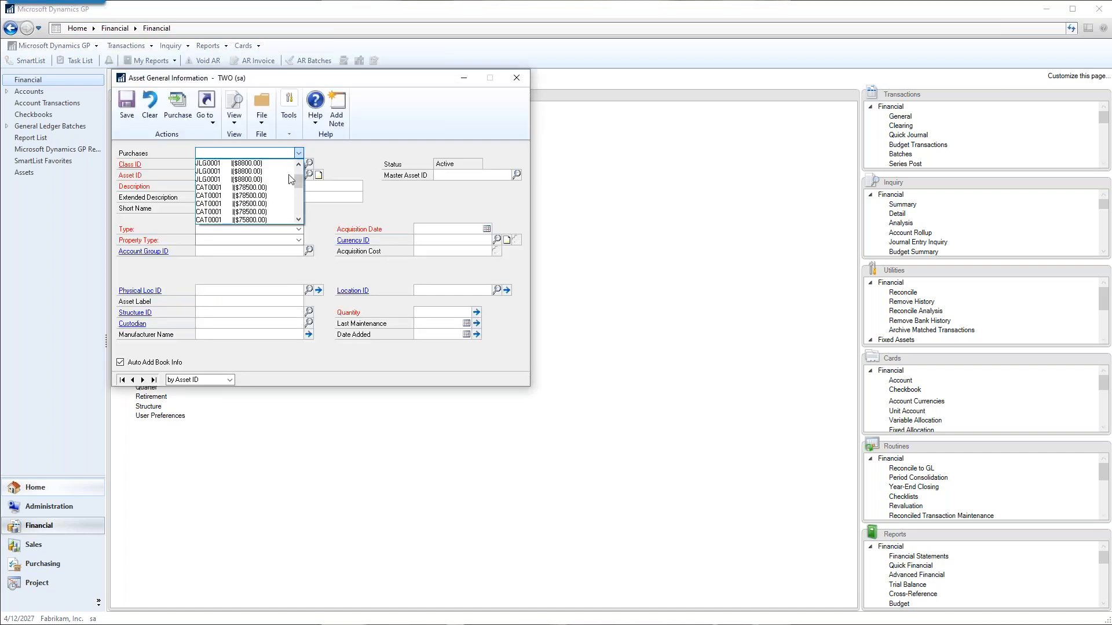
scroll(291, 180, "down", 5)
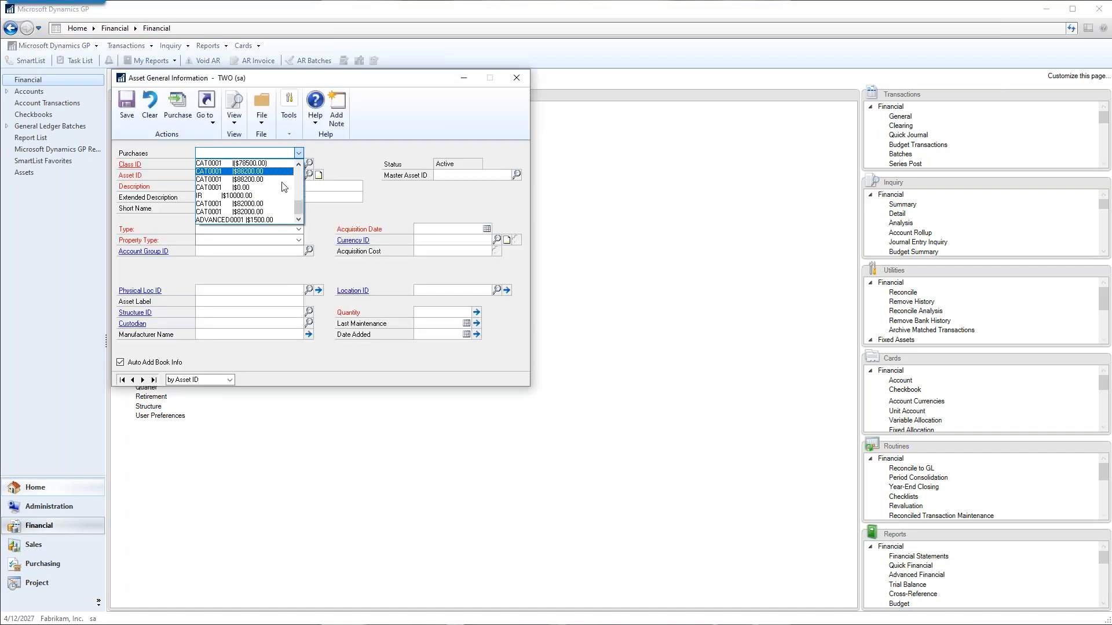
left_click(270, 221)
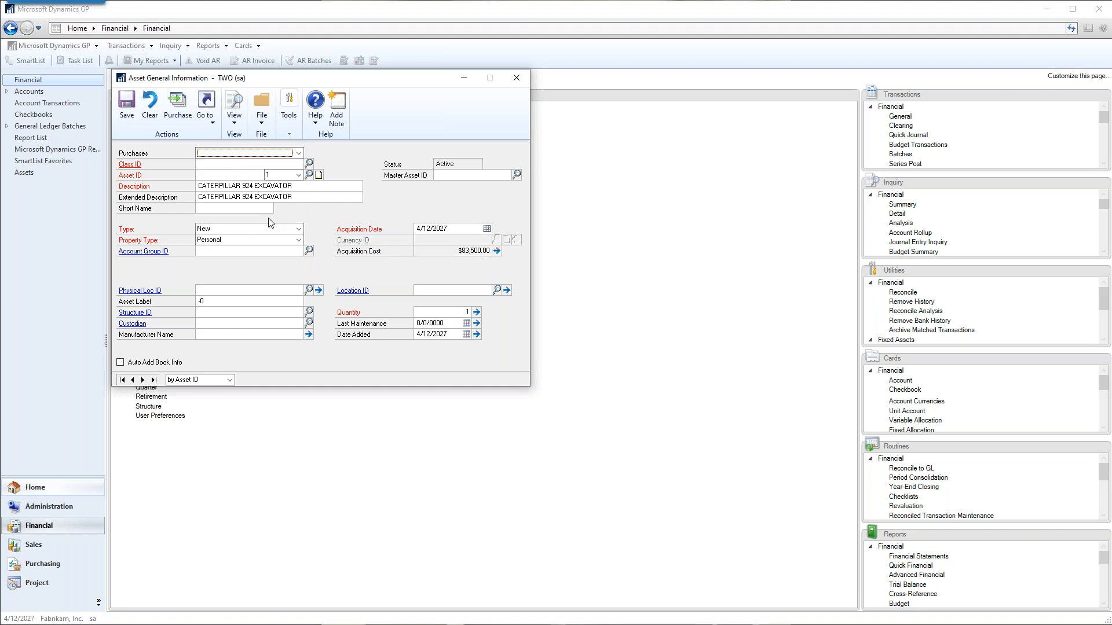
Clear the excavator purchase from the card and start a new asset in class COMP with a demo asset ID.
left_click(215, 161)
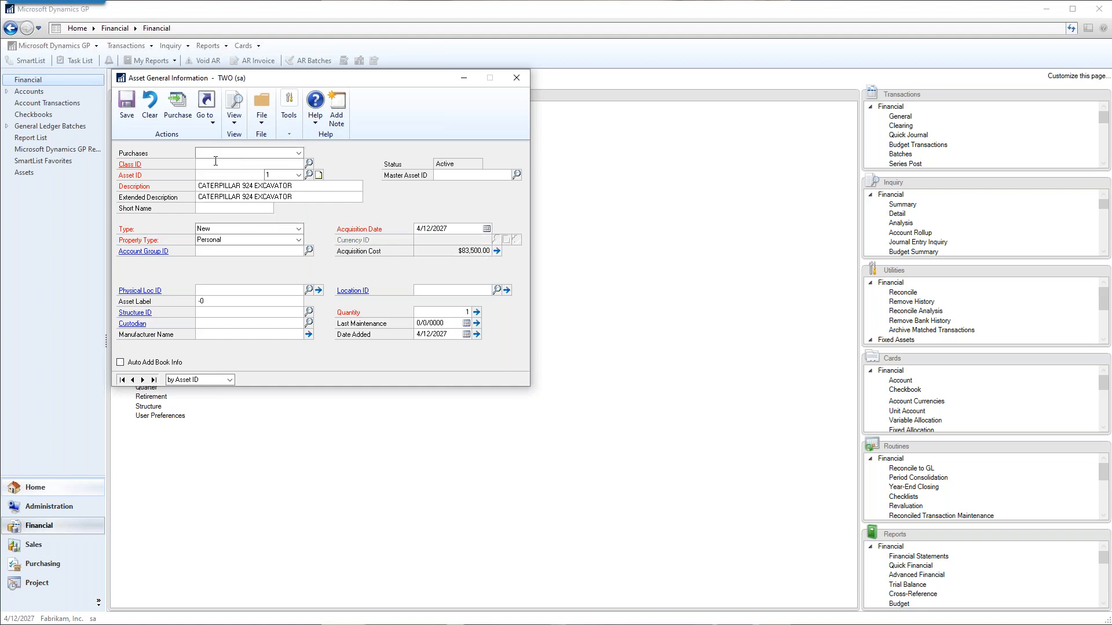
left_click(150, 104)
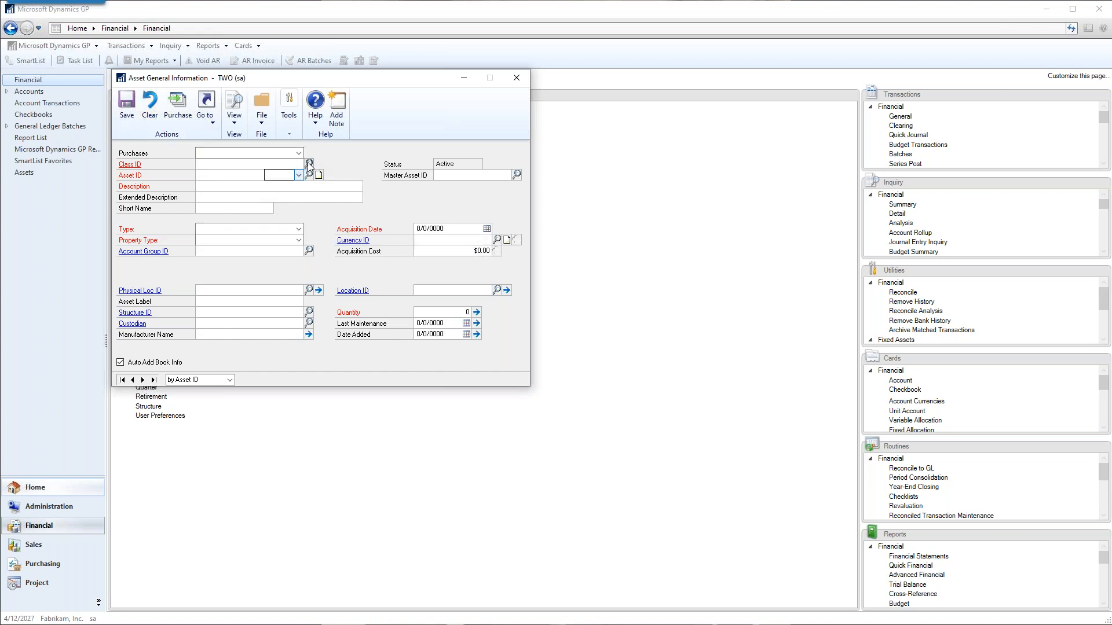
left_click(309, 165)
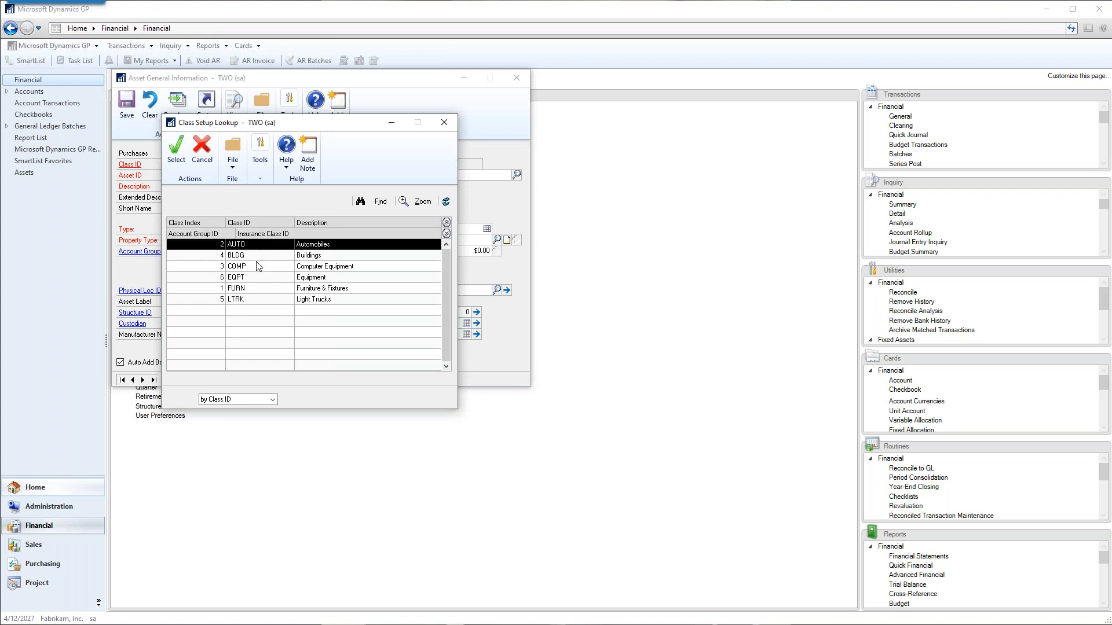
left_click(253, 267)
double_click(252, 267)
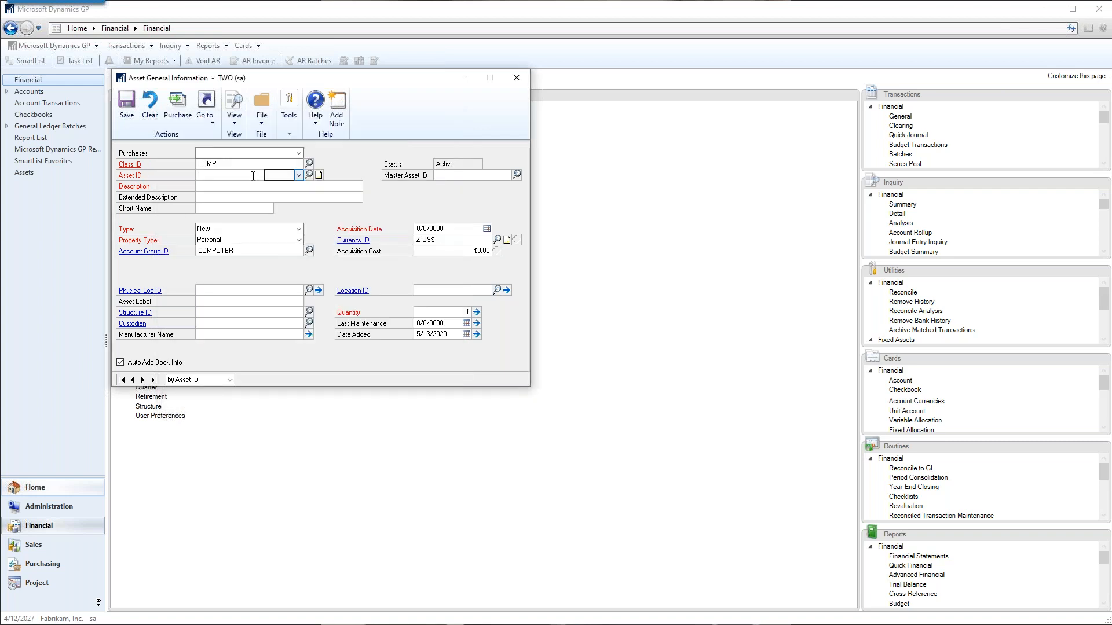
type("TAMI'SDEMO2")
key("Tab")
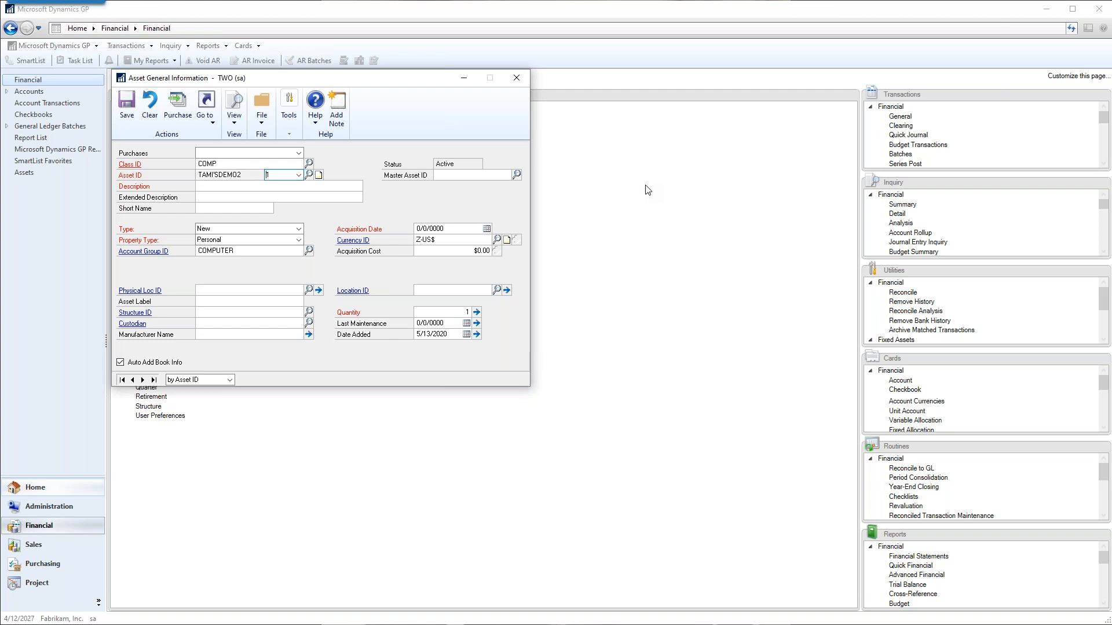
Load the $1,500.00 purchase from vendor ADVANCED0001 into the new computer asset.
left_click(186, 109)
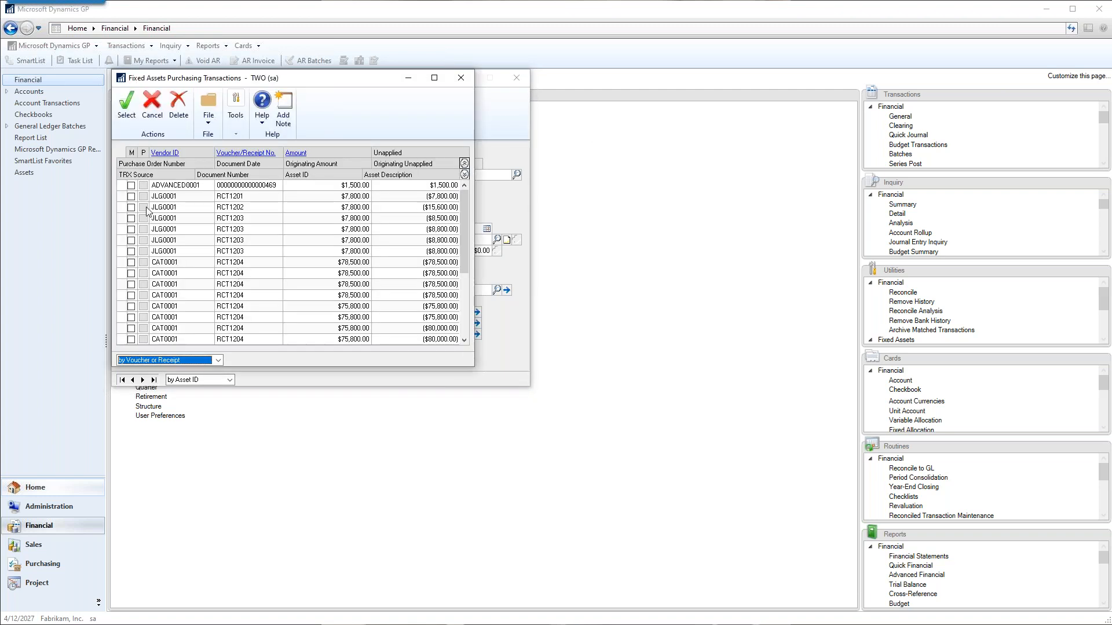
left_click(131, 186)
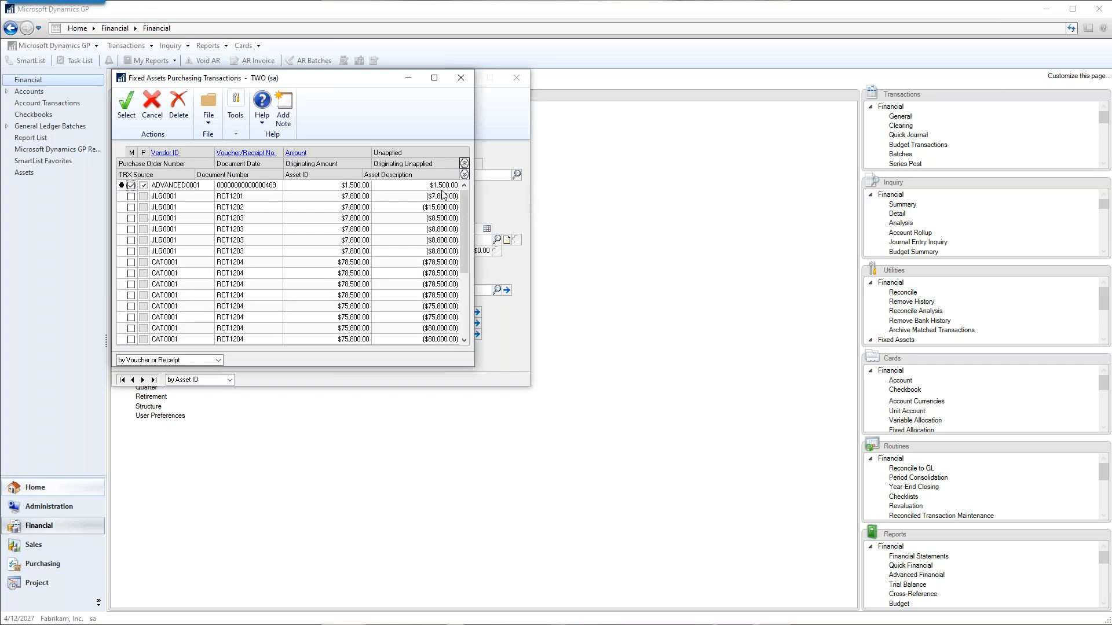
left_click(131, 118)
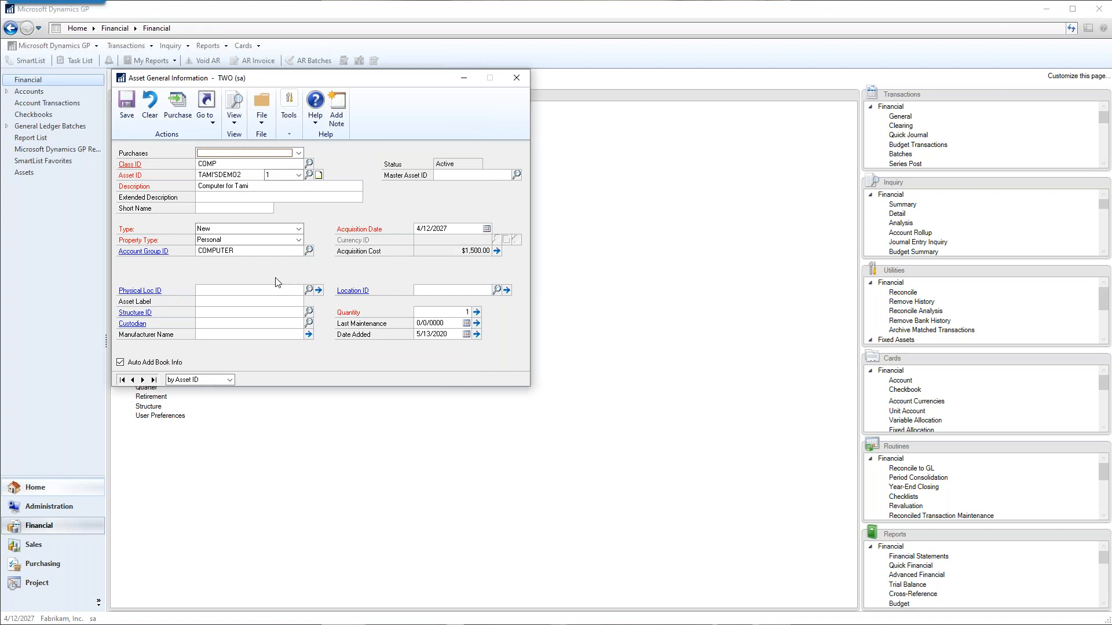
Inspect the acquisition cost details of the computer asset and trace them to the originating payables voucher.
left_click(497, 251)
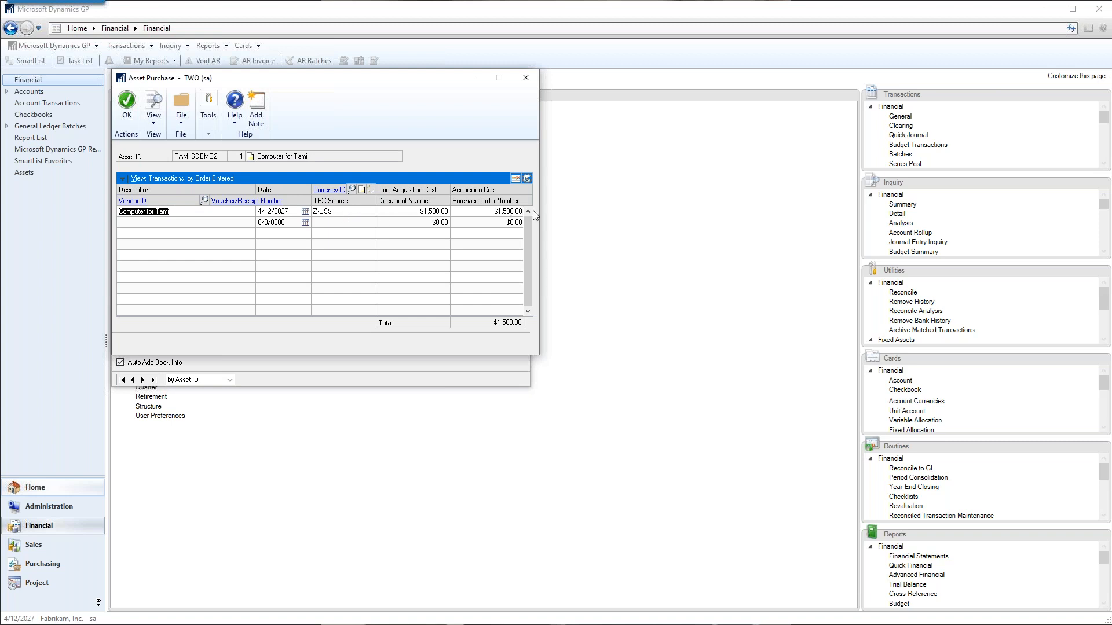
left_click(527, 179)
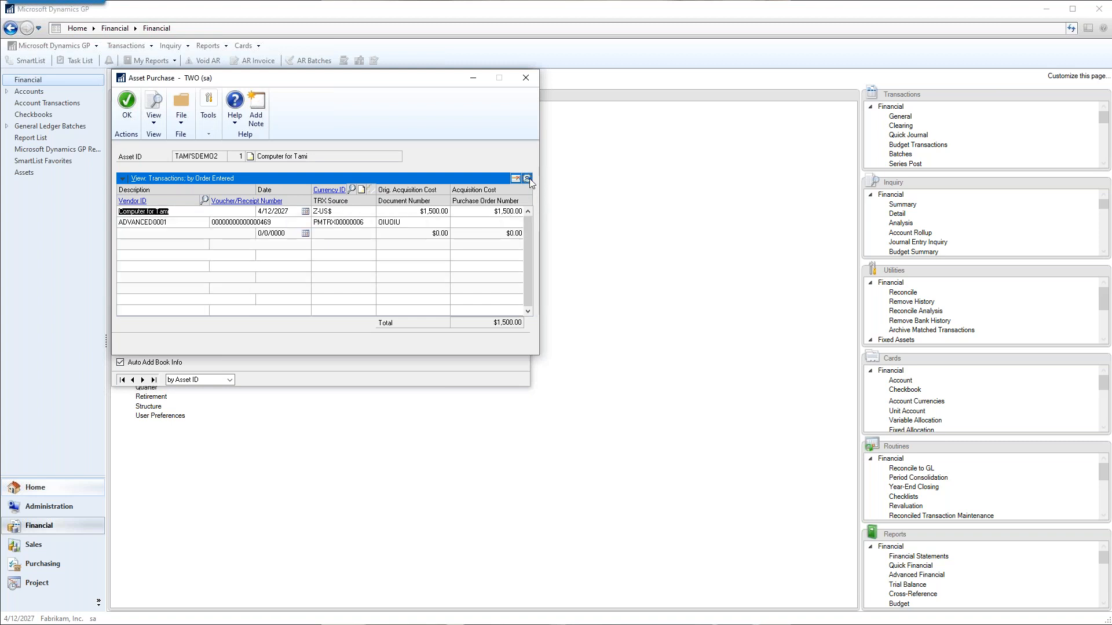
left_click(191, 221)
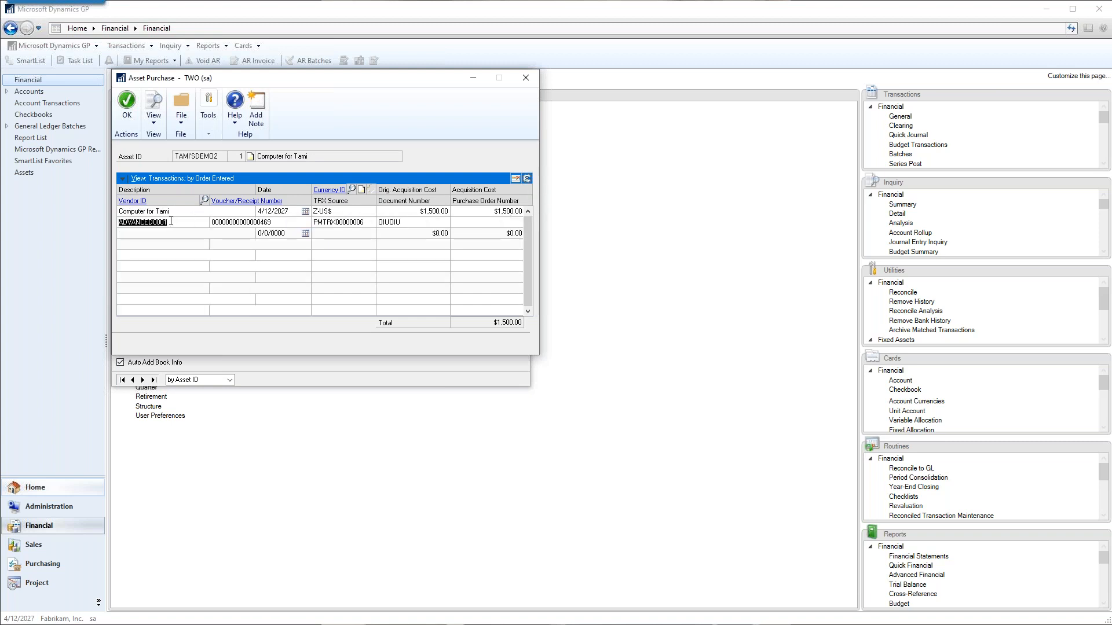
left_click(229, 201)
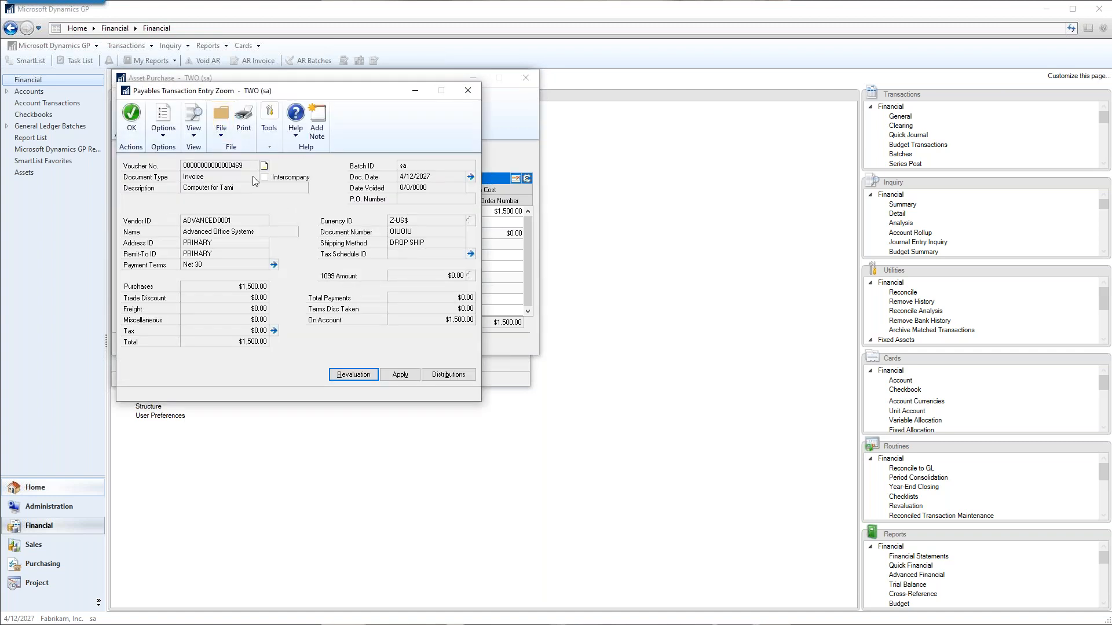
left_click(467, 91)
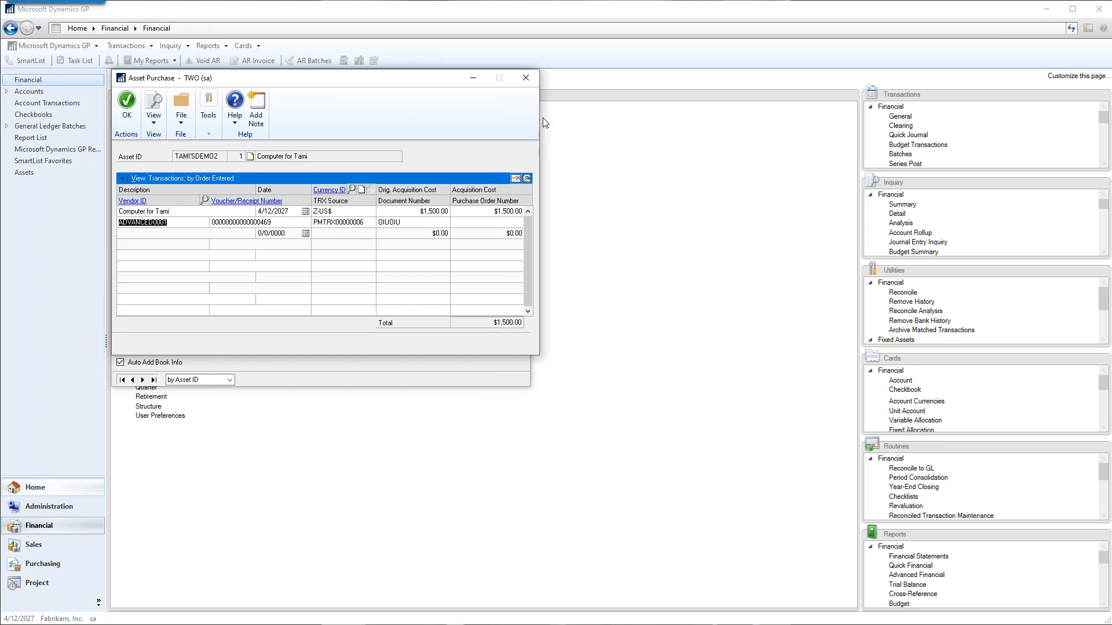
left_click(530, 78)
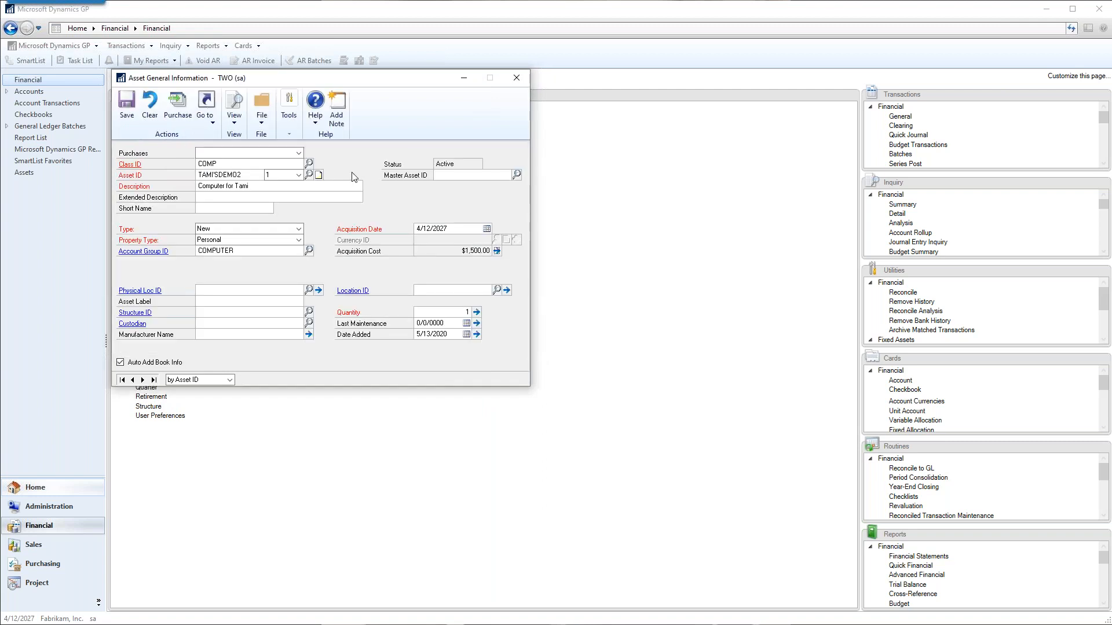
Save the computer asset's general card, then check and save its assigned posting accounts.
left_click(129, 106)
left_click(214, 118)
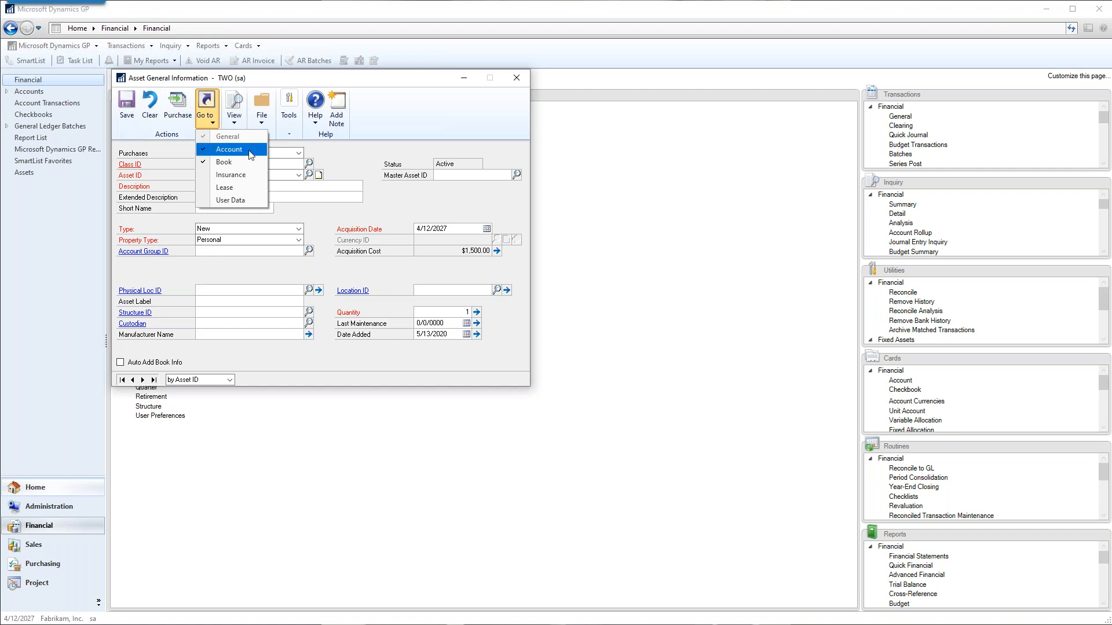
left_click(248, 151)
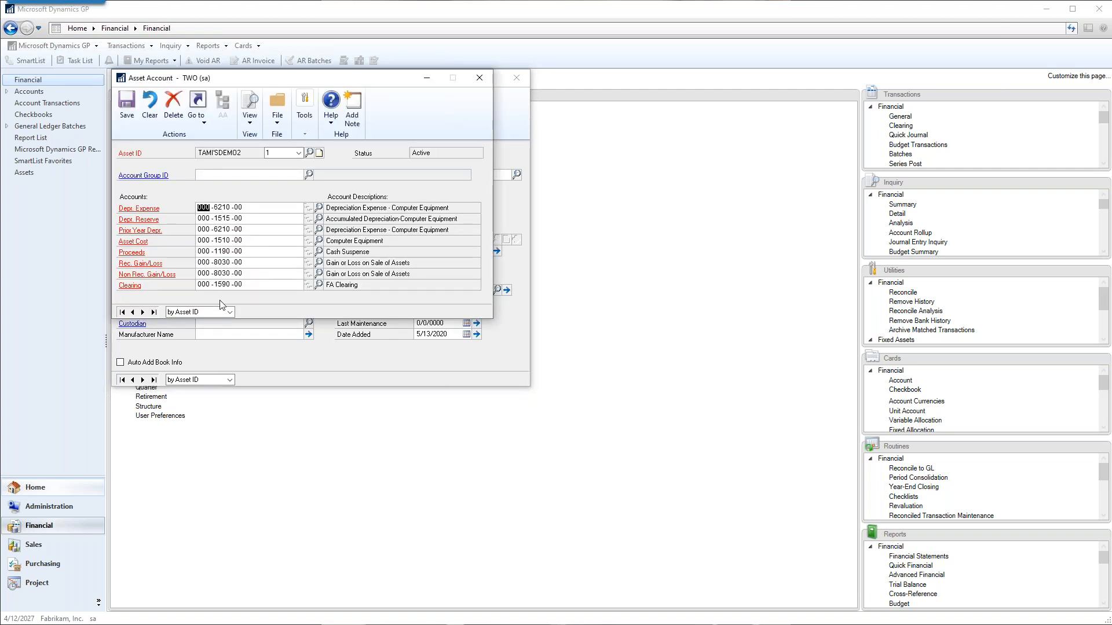
left_click_drag(258, 85, 596, 139)
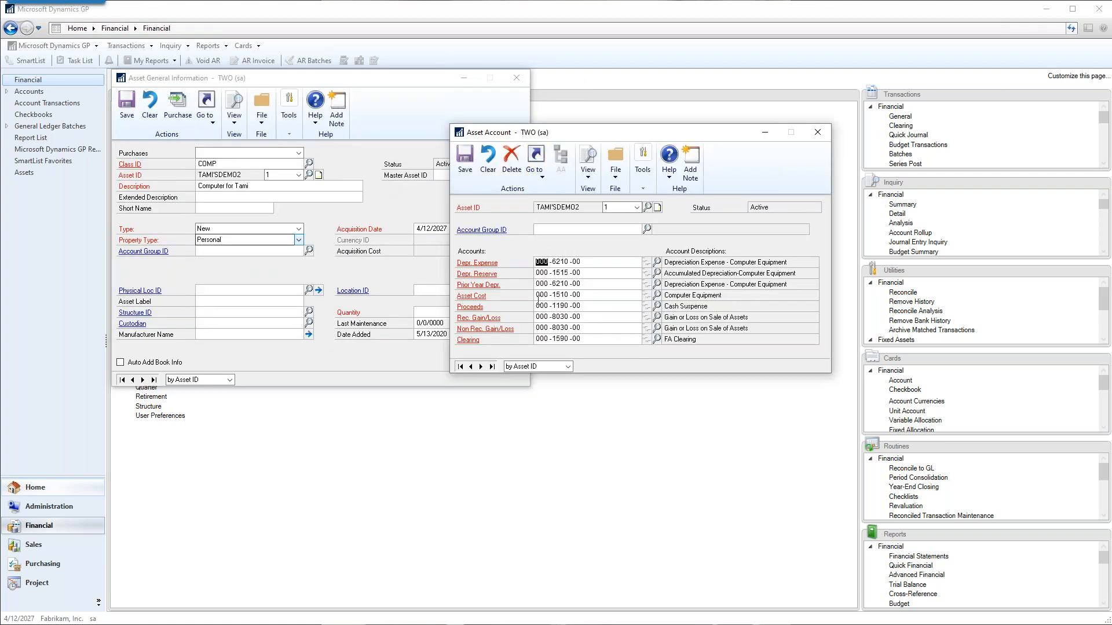
left_click(465, 159)
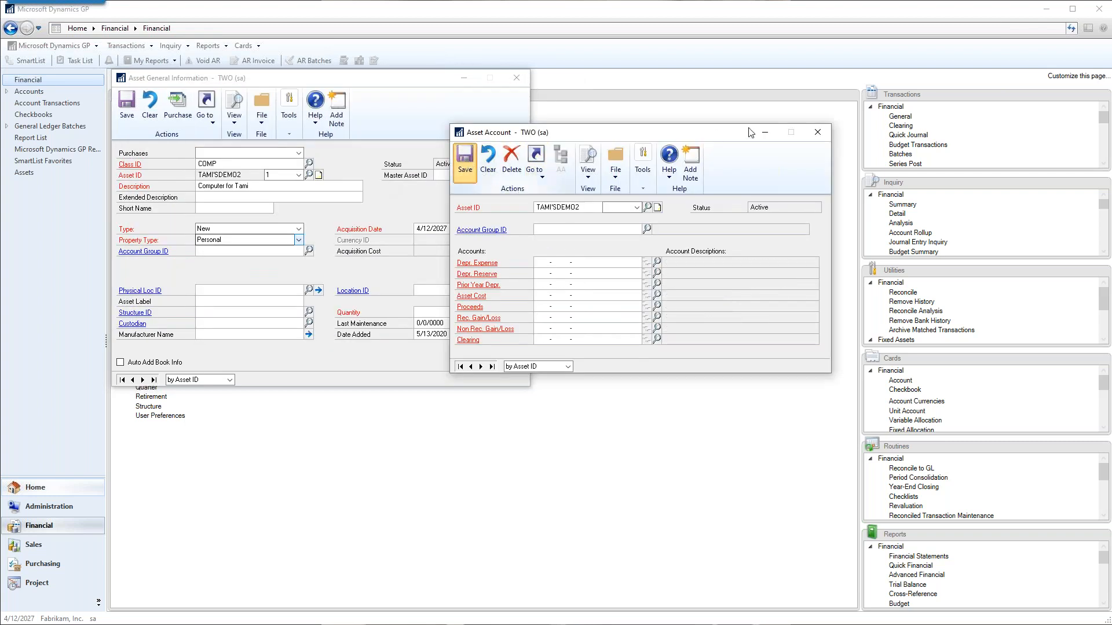
left_click(823, 135)
Review the computer asset's FEDERAL book information and save the book record.
left_click(207, 110)
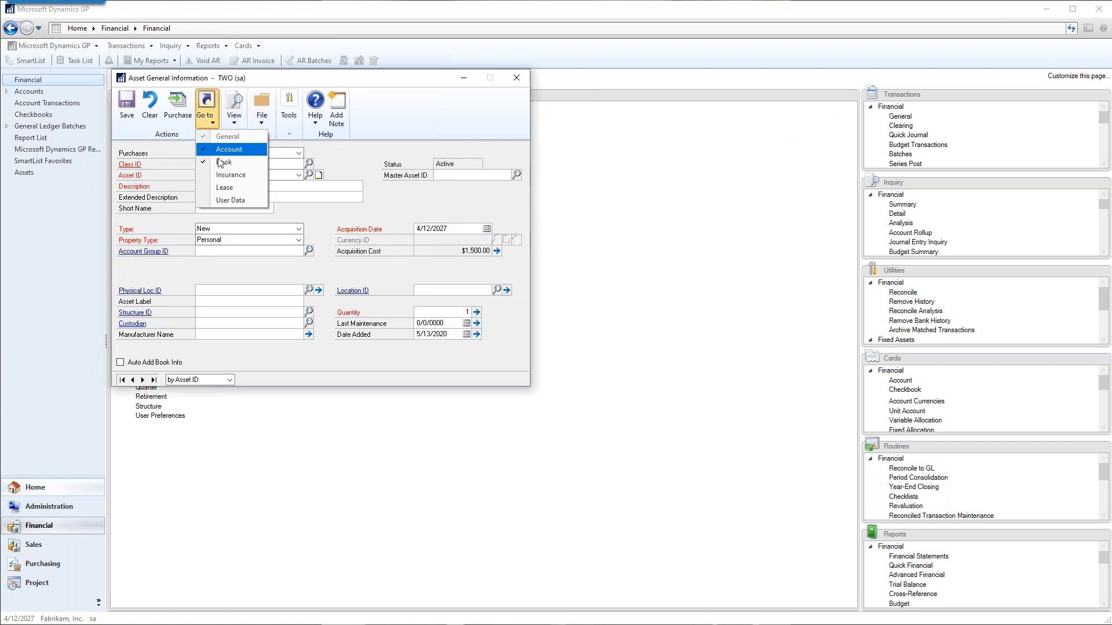
left_click(225, 163)
left_click(240, 165)
left_click(226, 182)
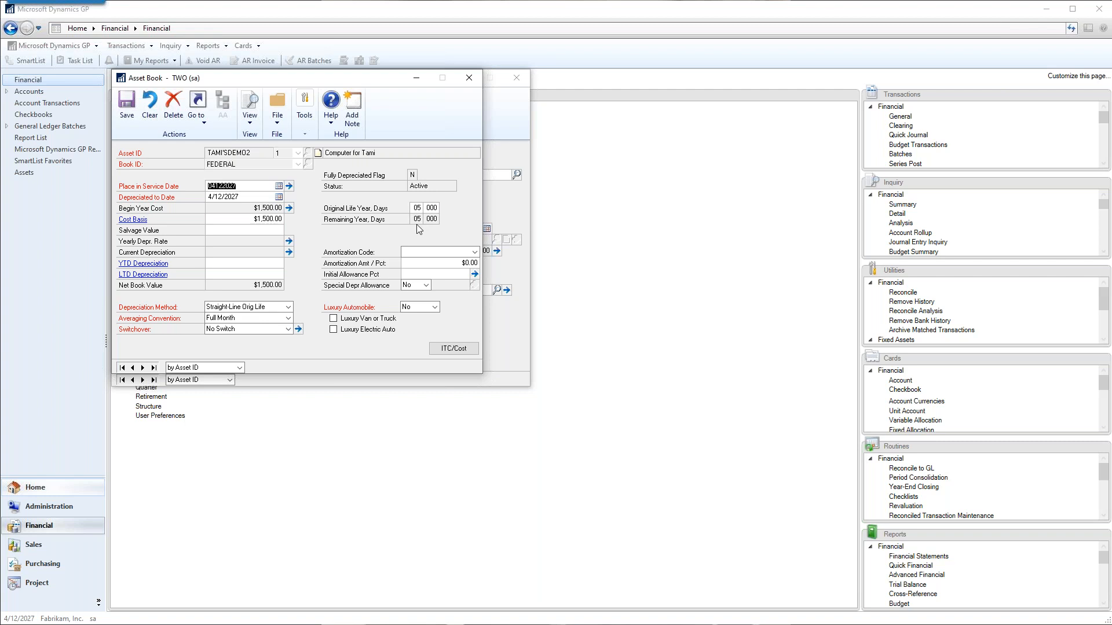
left_click_drag(258, 78, 551, 107)
left_click(420, 139)
left_click(762, 109)
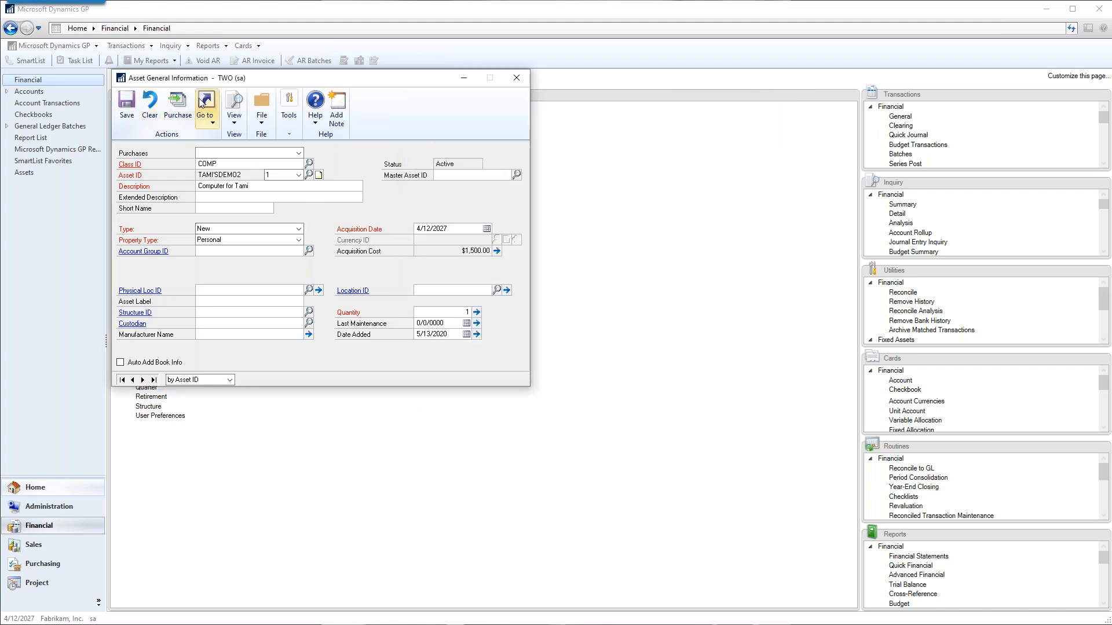
Save the computer asset's general card again and close it.
left_click(210, 123)
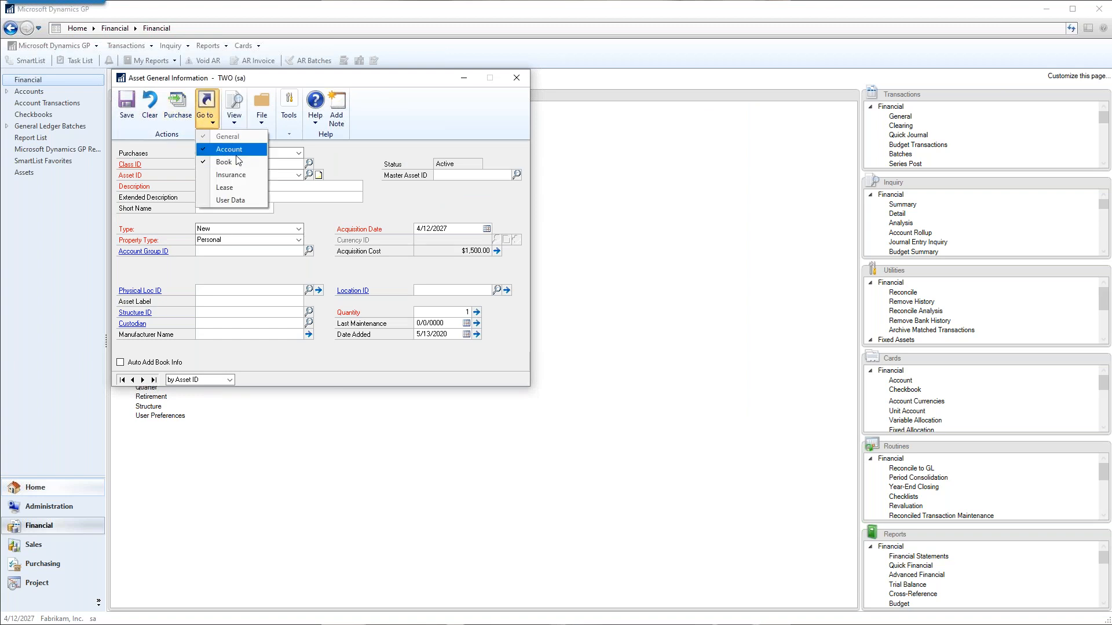
left_click(453, 120)
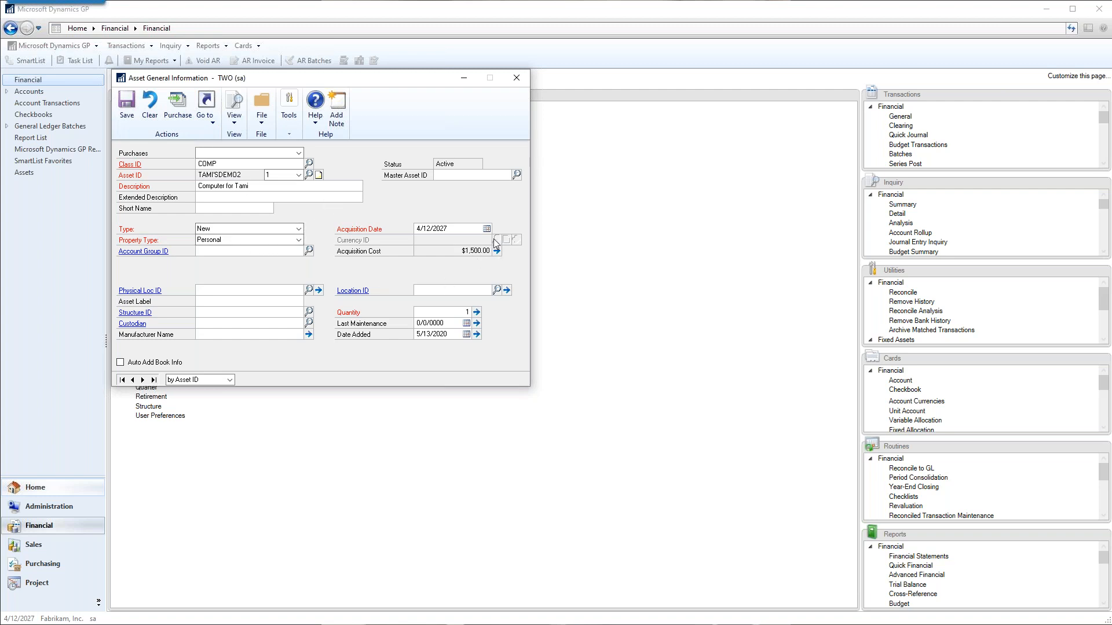
left_click(128, 110)
left_click(516, 78)
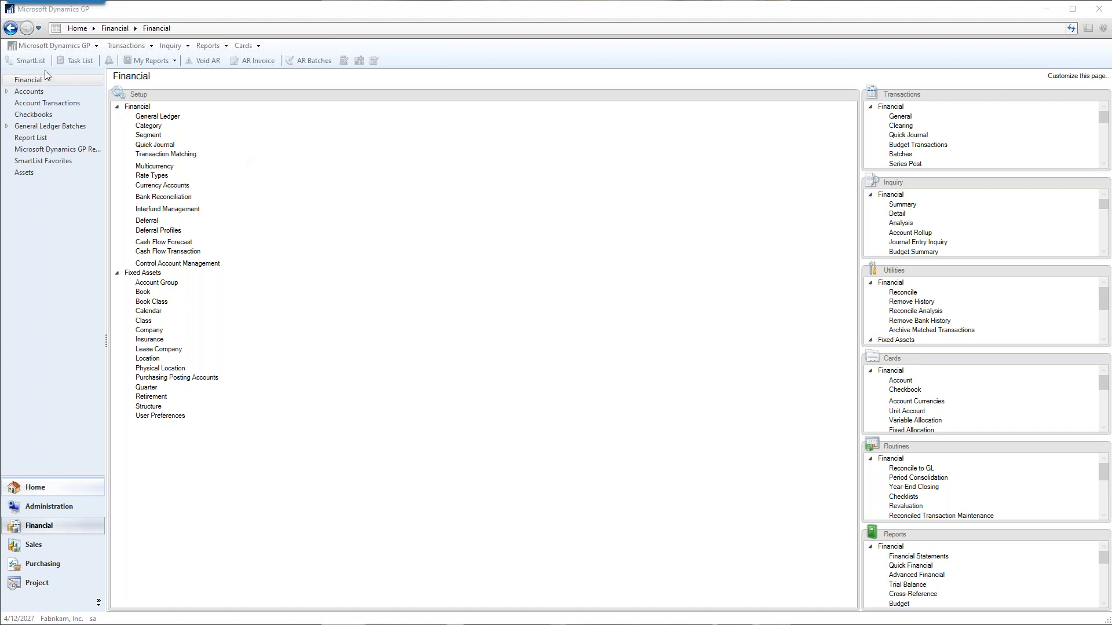
Open the default Fixed Assets list in SmartList, widen its Acquisition Cost column and look through the asset records.
left_click(24, 62)
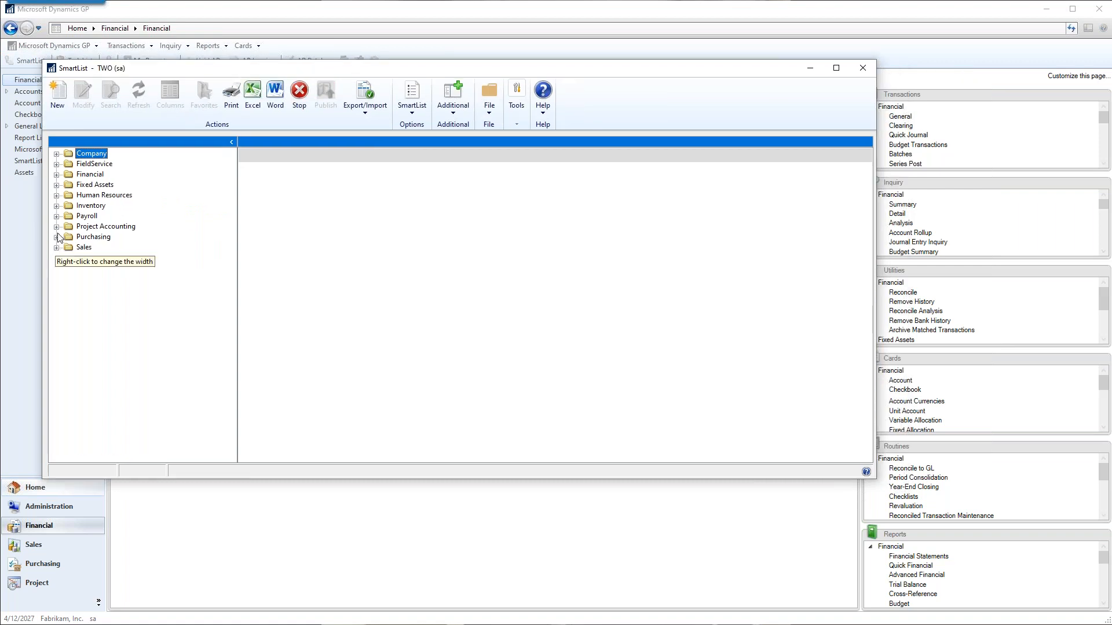
left_click(56, 186)
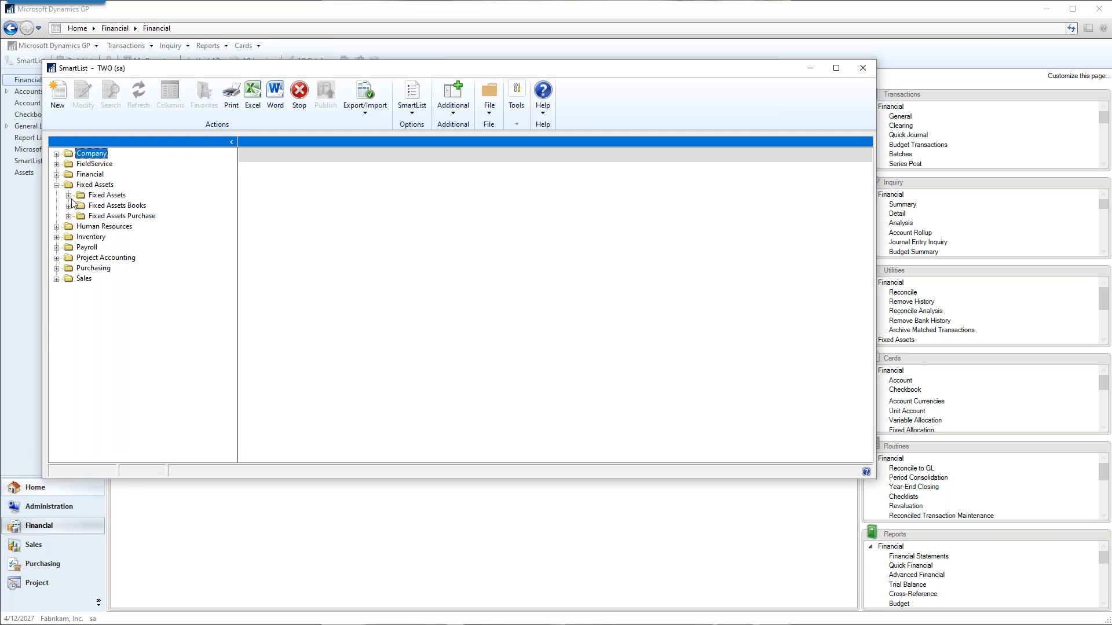
left_click(69, 198)
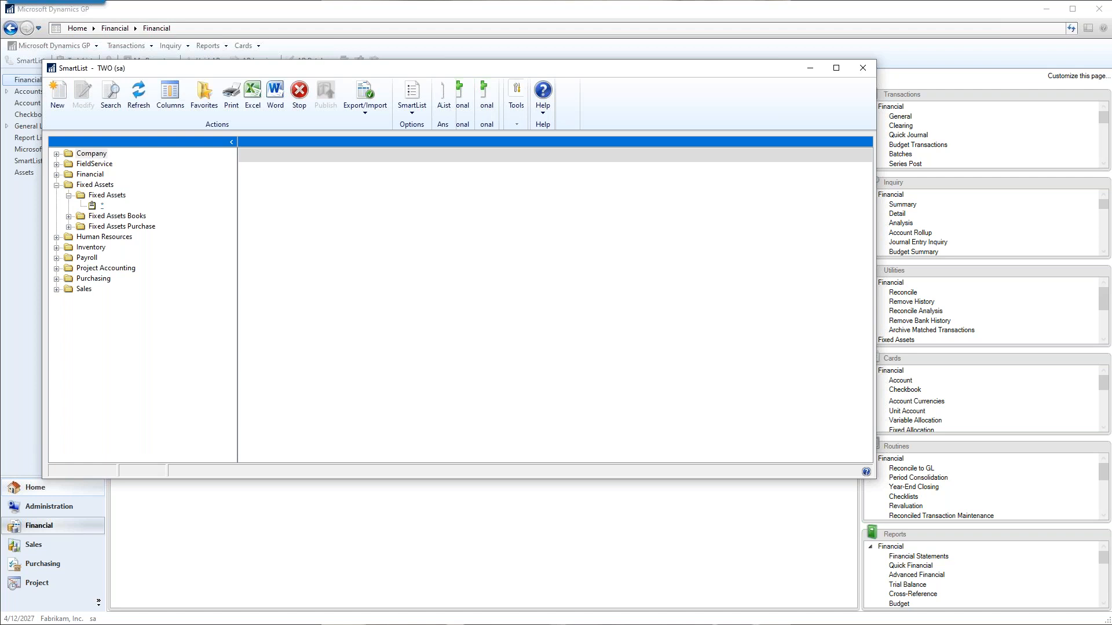
left_click(106, 206)
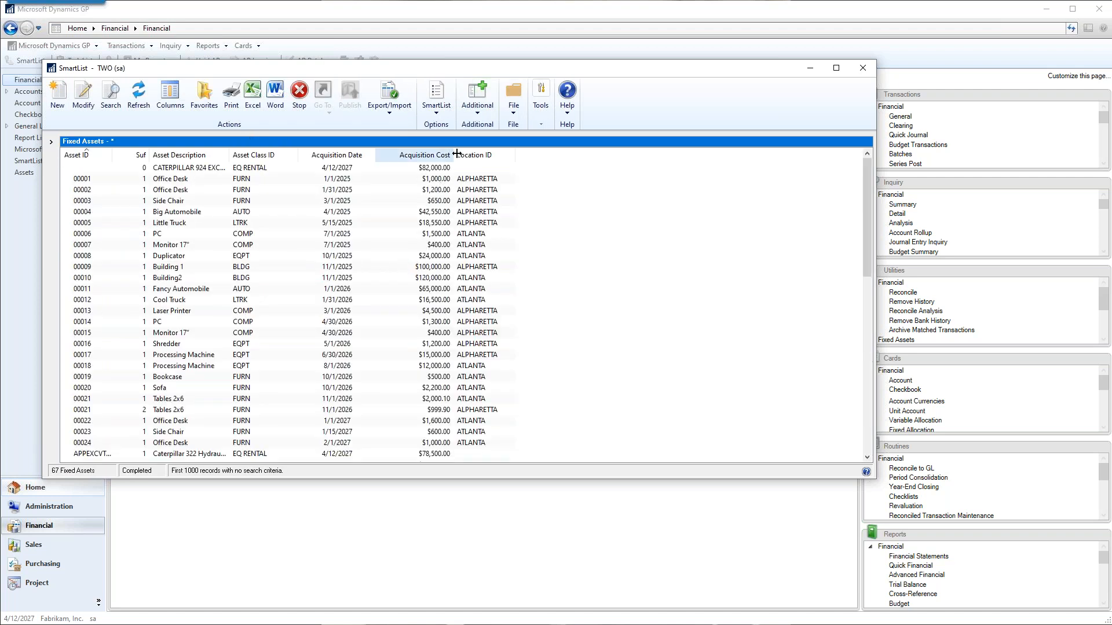
left_click_drag(457, 153, 470, 152)
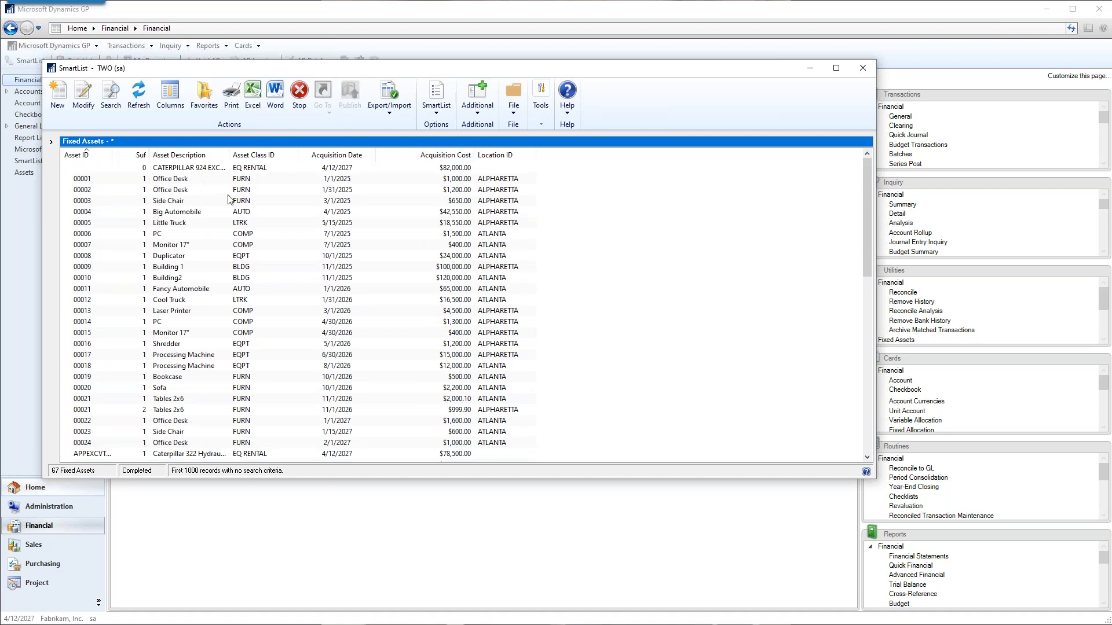
scroll(329, 372, "down", 2)
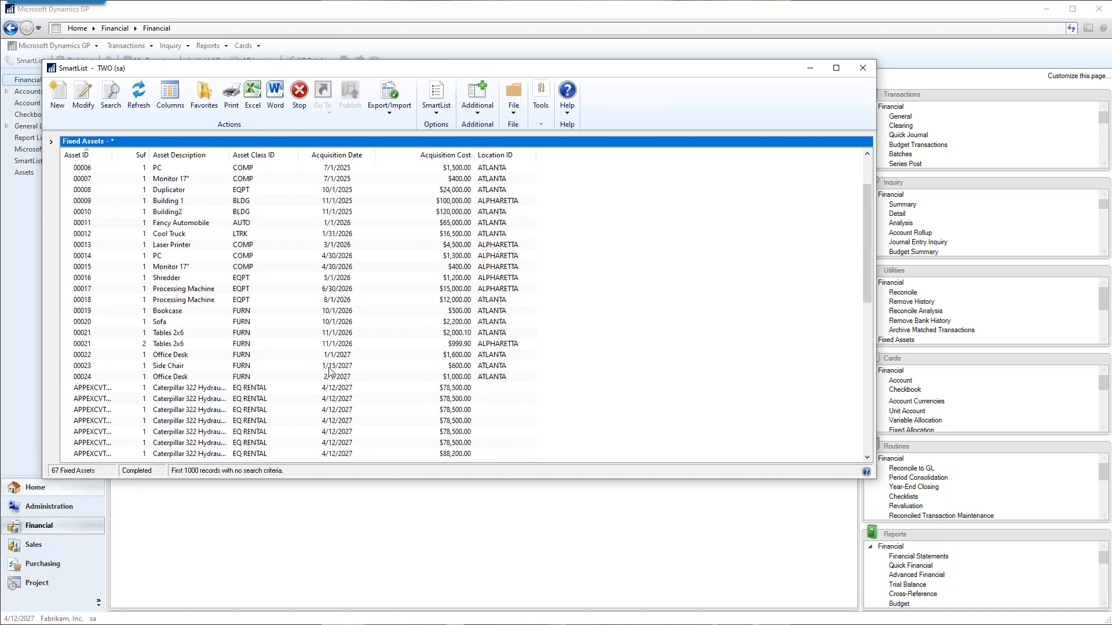
scroll(329, 371, "down", 11)
scroll(332, 360, "up", 8)
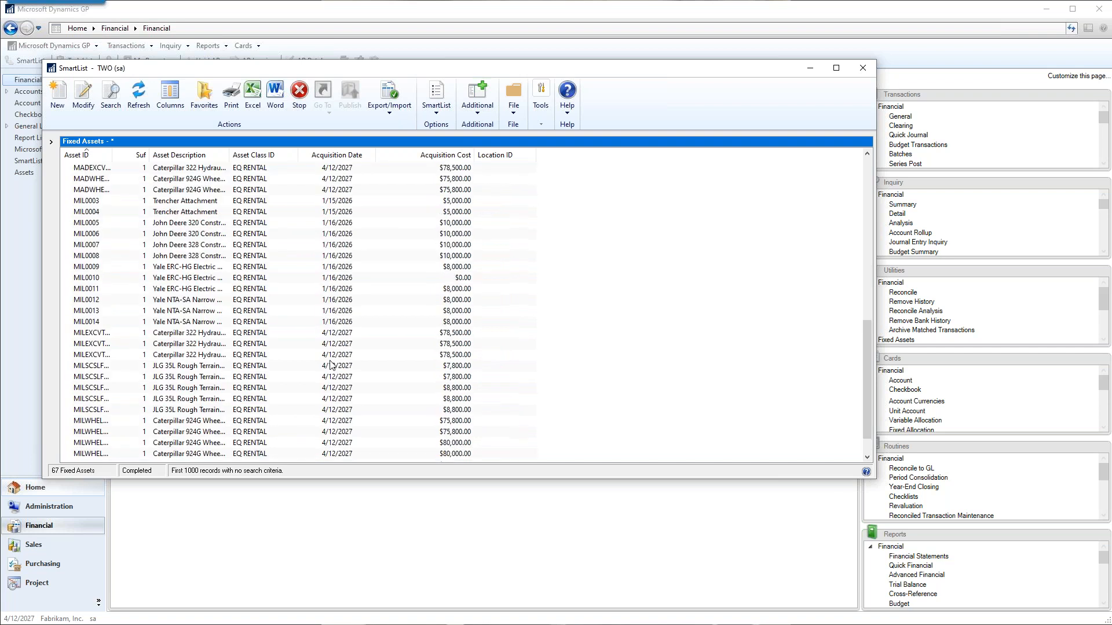
scroll(331, 362, "up", 5)
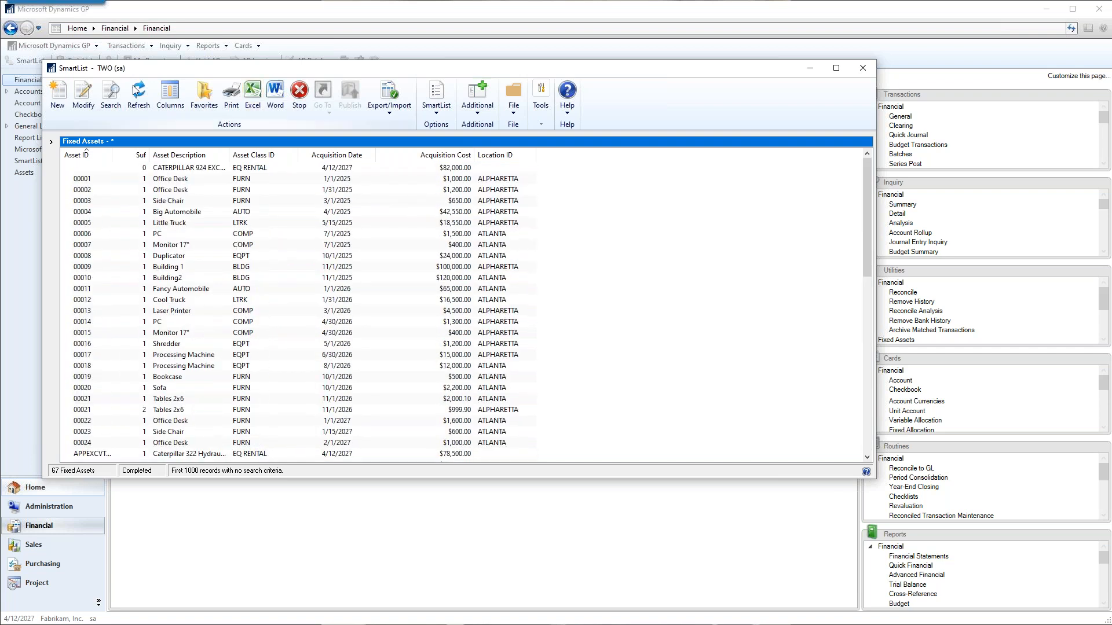
Open the column picker for the Fixed Assets list and switch it to All Columns.
left_click(176, 95)
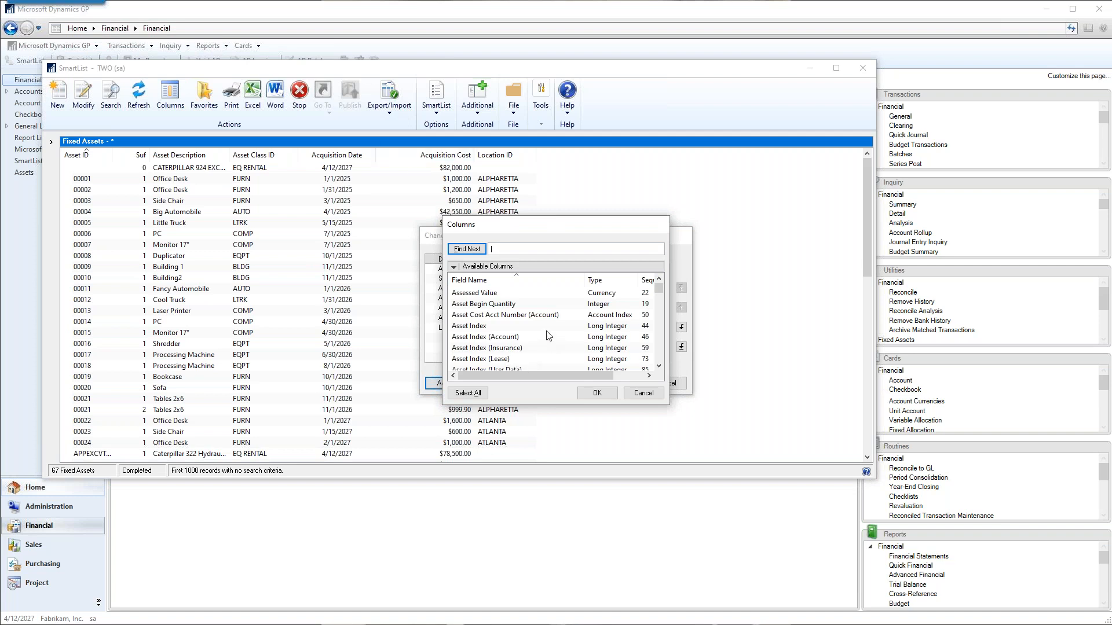
left_click(470, 266)
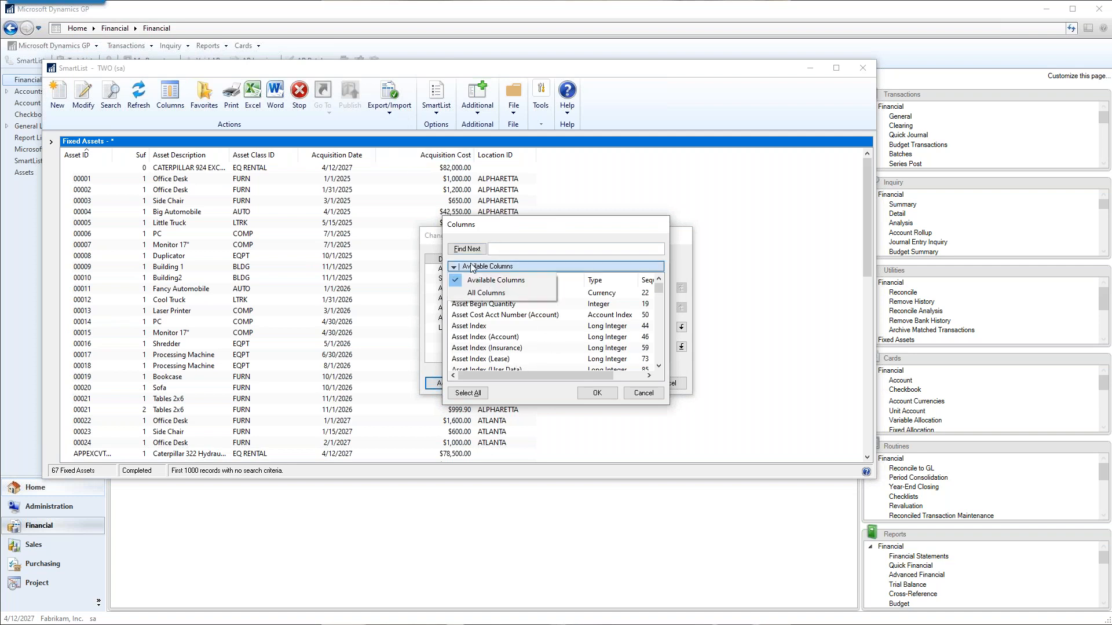
left_click(475, 293)
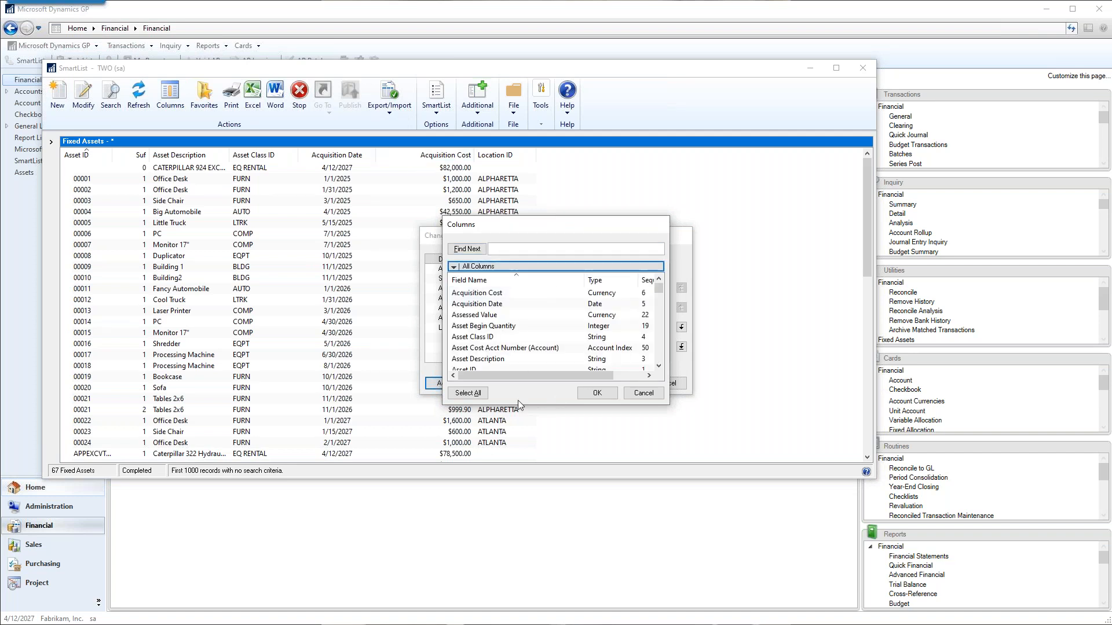
left_click(487, 306)
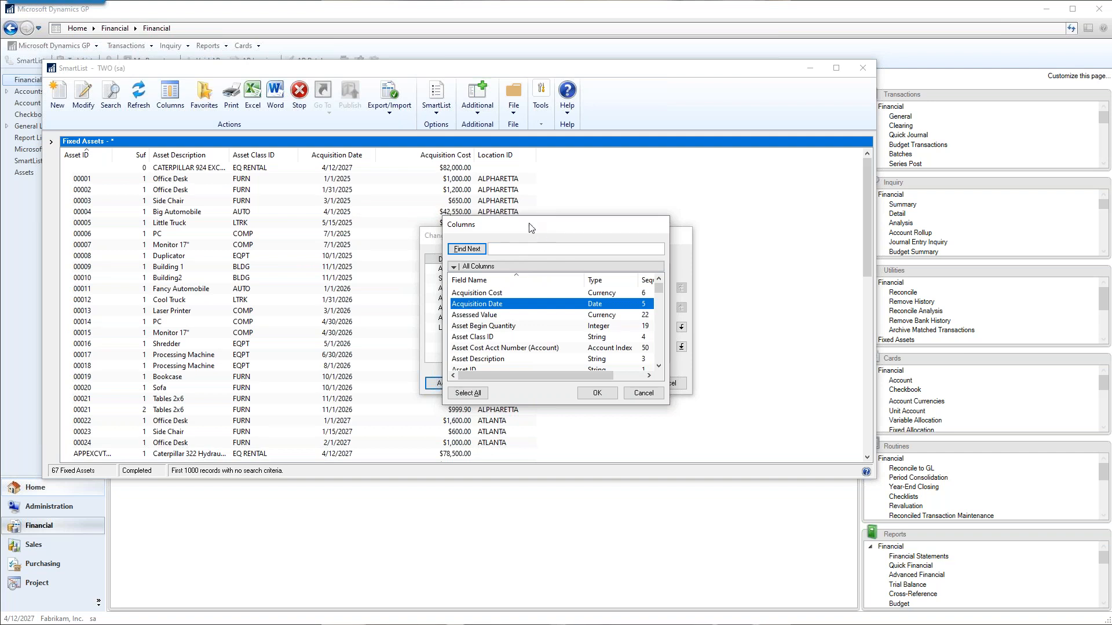
left_click_drag(531, 228, 245, 206)
Look through the account, insurance, maintenance and property fields offered as Fixed Assets columns, and cancel the column changes.
scroll(267, 315, "down", 10)
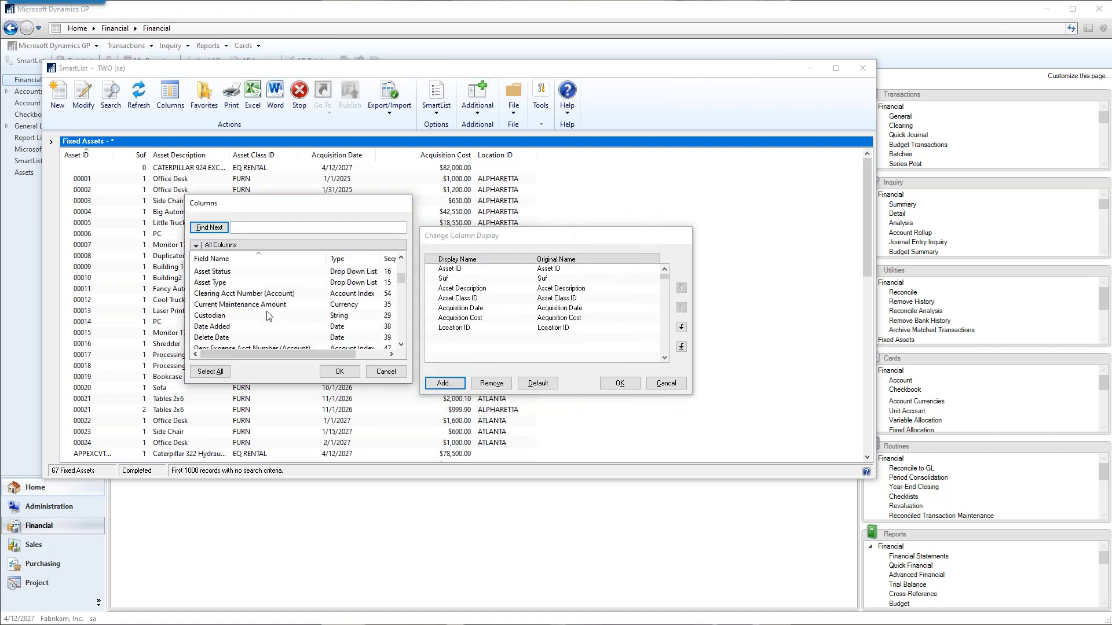
scroll(267, 316, "up", 1)
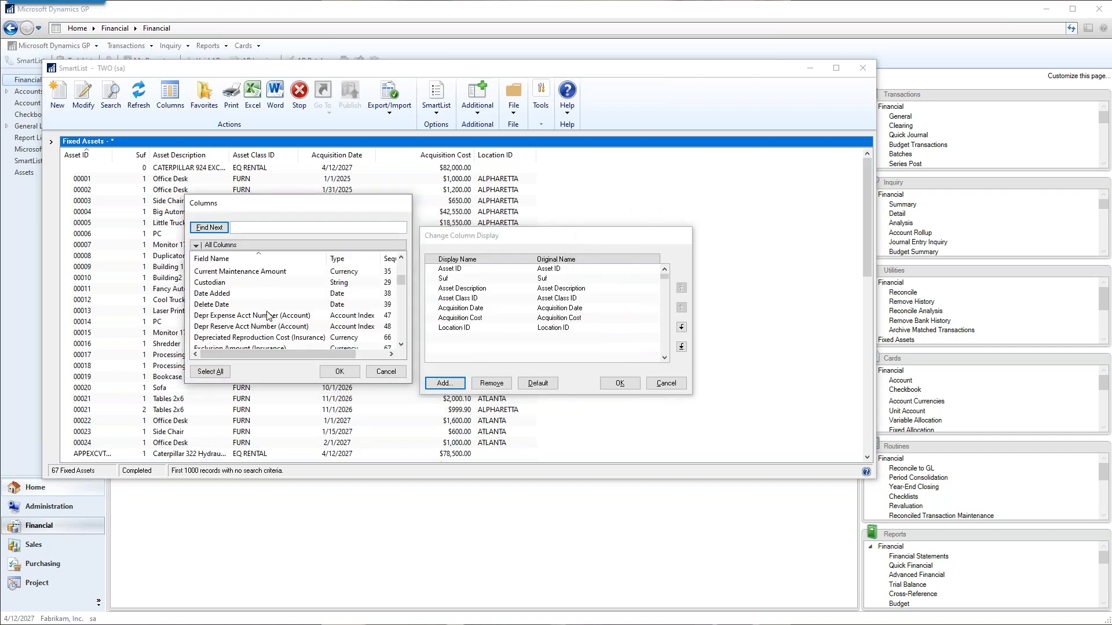
left_click(233, 316)
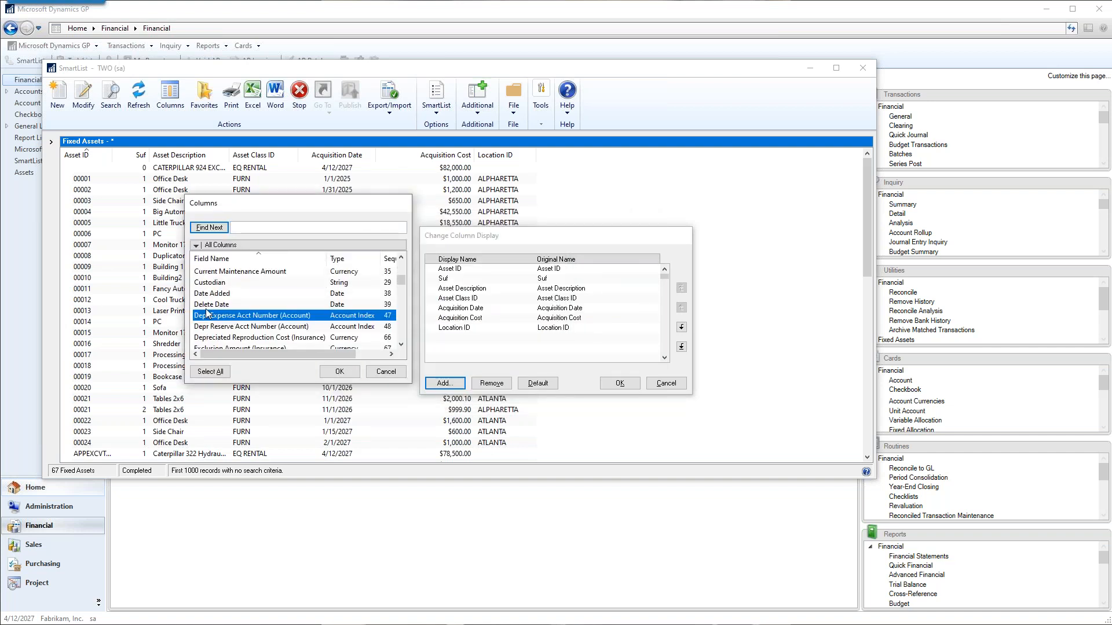
scroll(264, 322, "down", 1)
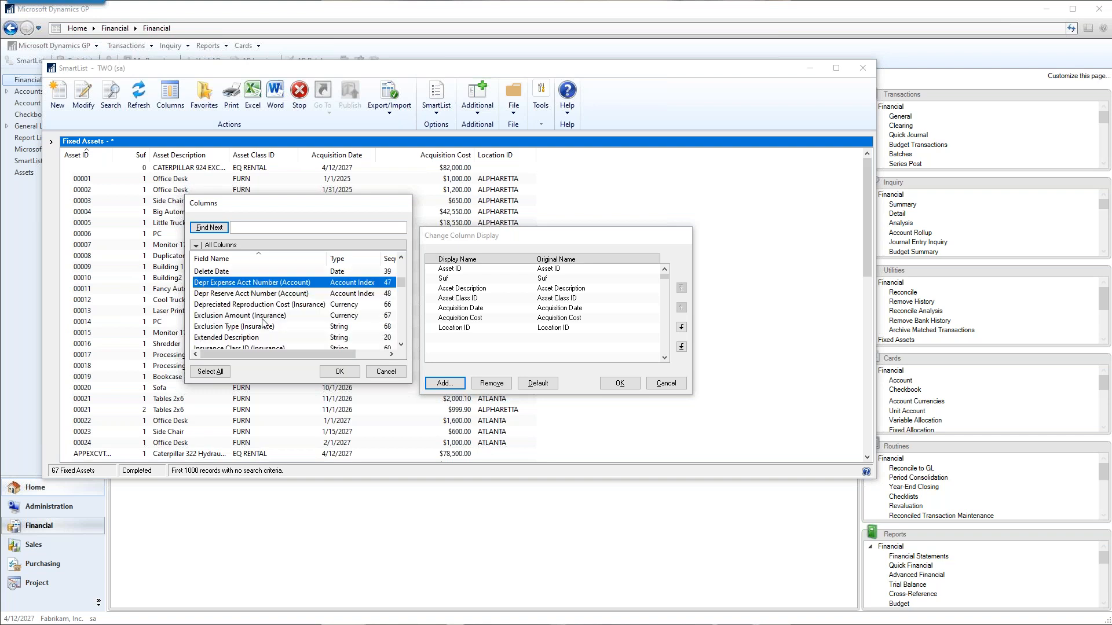
scroll(264, 322, "down", 2)
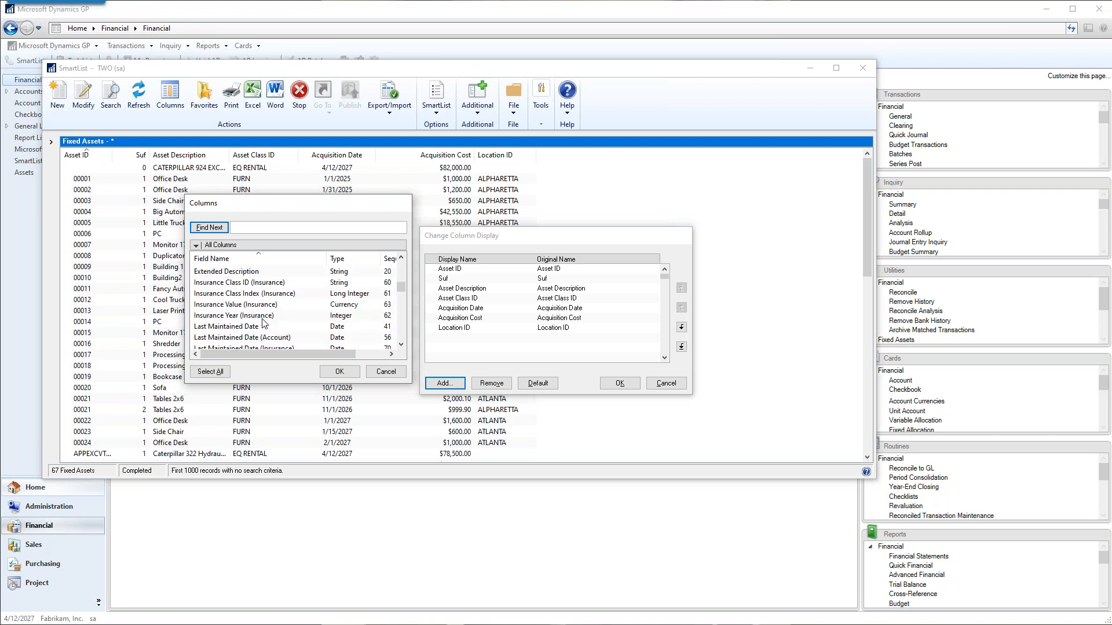
scroll(264, 323, "down", 3)
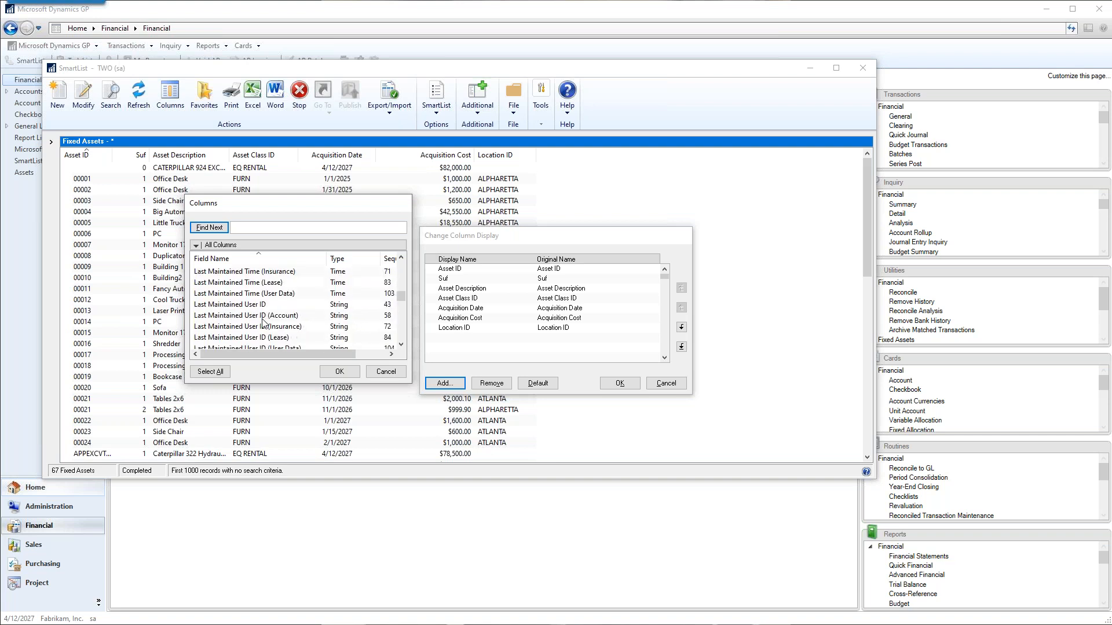
scroll(263, 323, "up", 5)
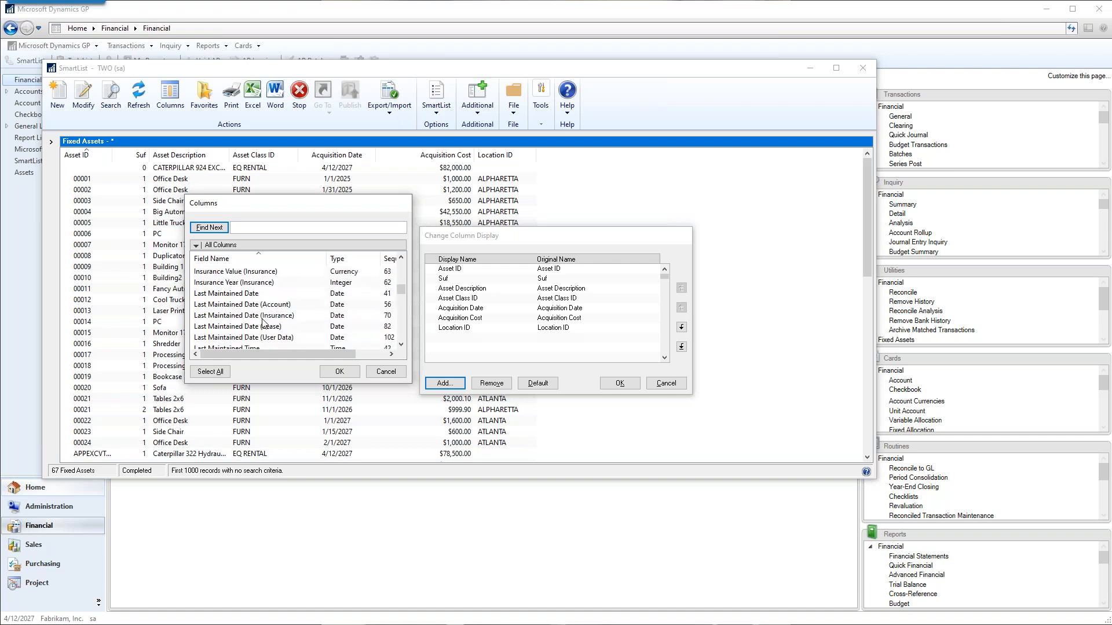
scroll(272, 315, "up", 1)
scroll(272, 315, "down", 1)
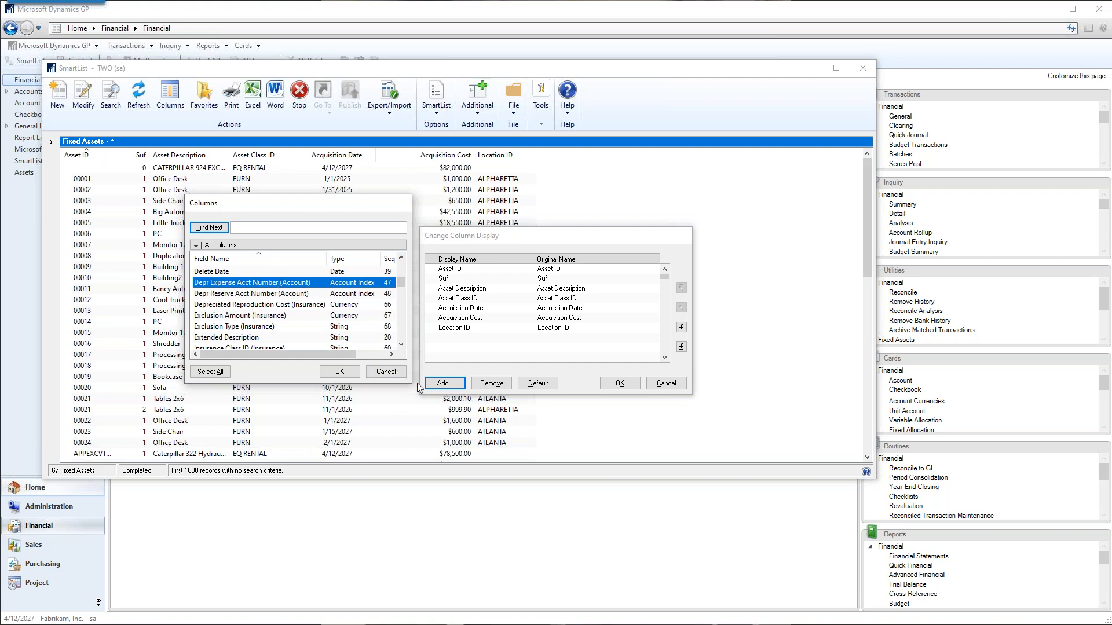
left_click(401, 345)
left_click(401, 345)
left_click(401, 345)
left_click(401, 345)
left_click(401, 345)
left_click(401, 345)
left_click(401, 345)
left_click(402, 345)
left_click(402, 346)
left_click(401, 345)
left_click(401, 346)
left_click(402, 345)
left_click(401, 345)
left_click(402, 346)
left_click(401, 345)
left_click(402, 345)
left_click(401, 345)
left_click(401, 345)
left_click(401, 345)
left_click(401, 345)
left_click(401, 345)
left_click(401, 345)
left_click(402, 345)
left_click(402, 345)
left_click(401, 345)
left_click(401, 346)
left_click(401, 345)
left_click(402, 345)
left_click(401, 345)
left_click(402, 345)
left_click(401, 345)
left_click(401, 345)
left_click(401, 345)
left_click(401, 345)
left_click(402, 346)
left_click(401, 345)
left_click(401, 346)
left_click(401, 345)
left_click(401, 345)
left_click(401, 346)
left_click(401, 346)
left_click(402, 345)
left_click(401, 345)
left_click(401, 345)
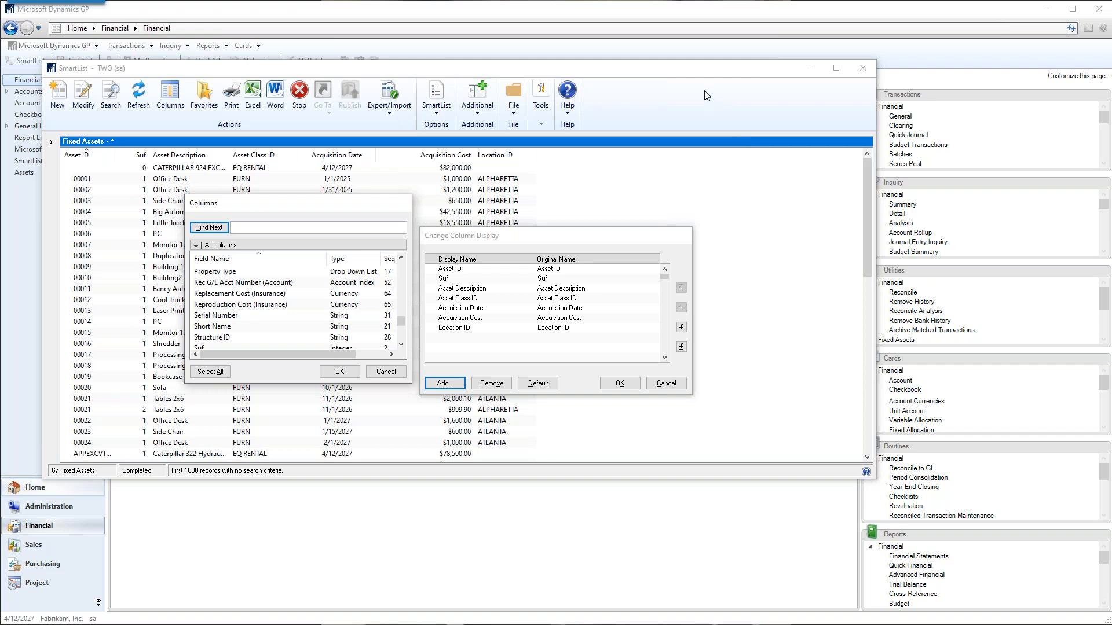
left_click_drag(689, 69, 576, 67)
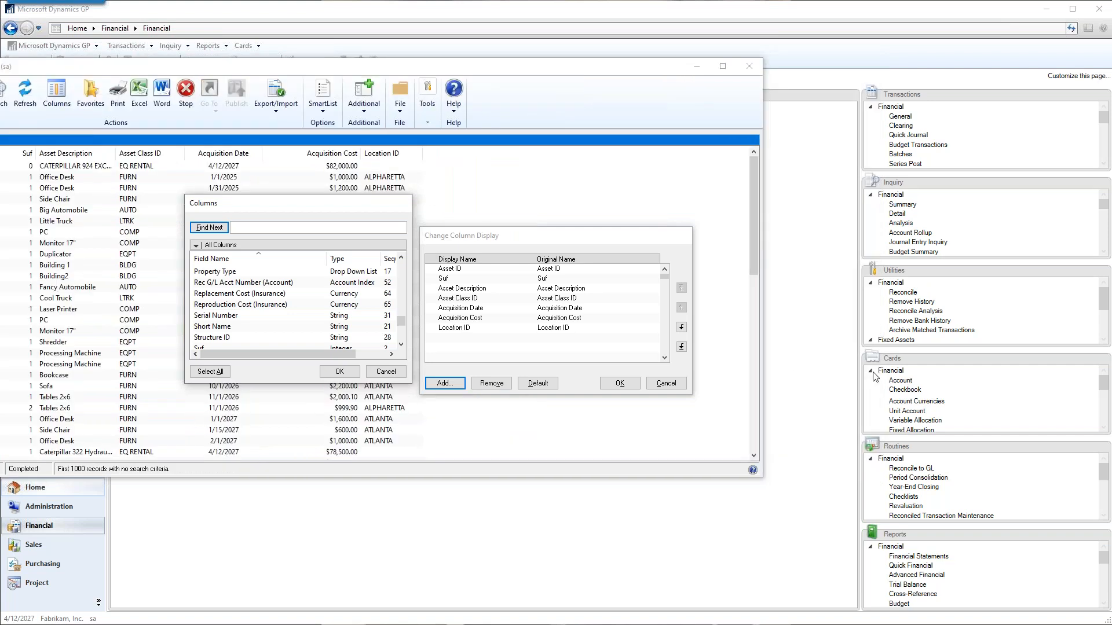
left_click(387, 372)
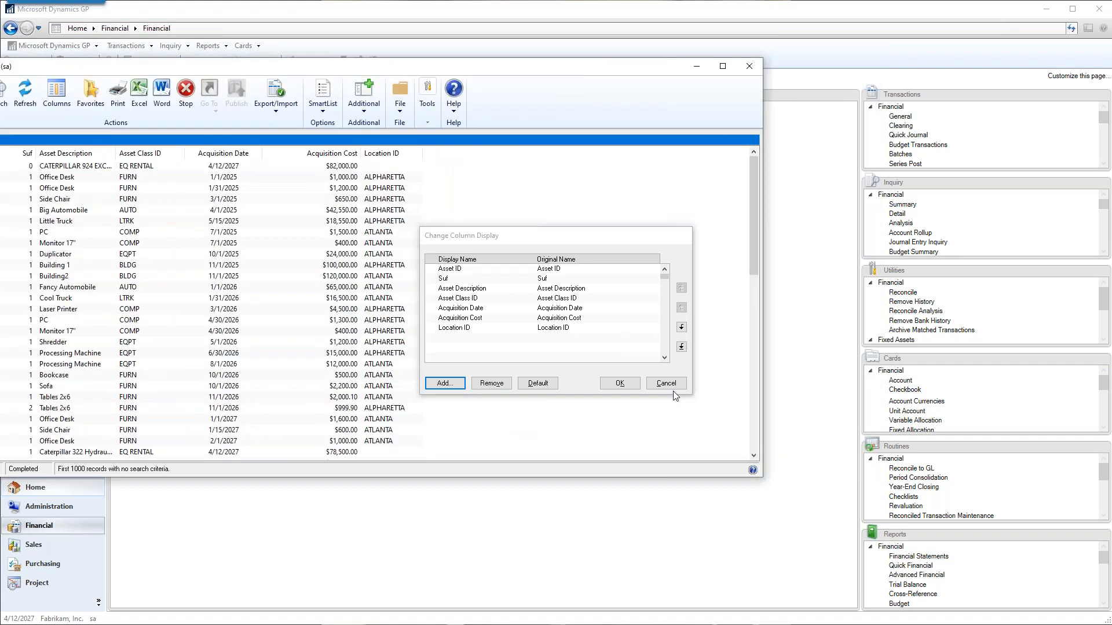
left_click(674, 388)
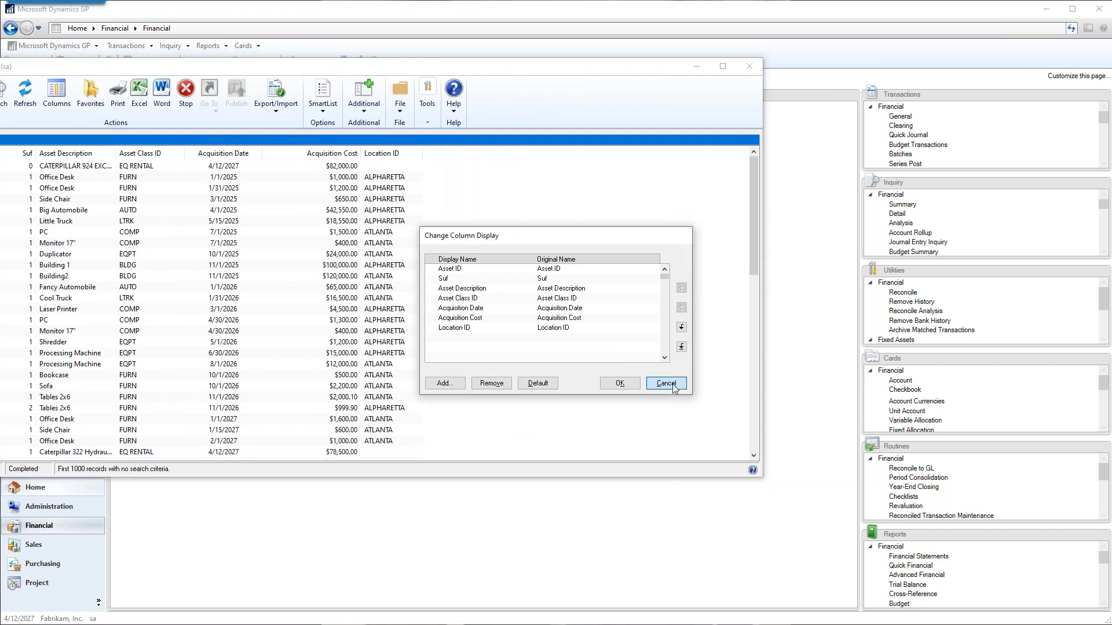
Close SmartList and open the Fixed Assets General card.
left_click(749, 66)
left_click(870, 371)
left_click(897, 391)
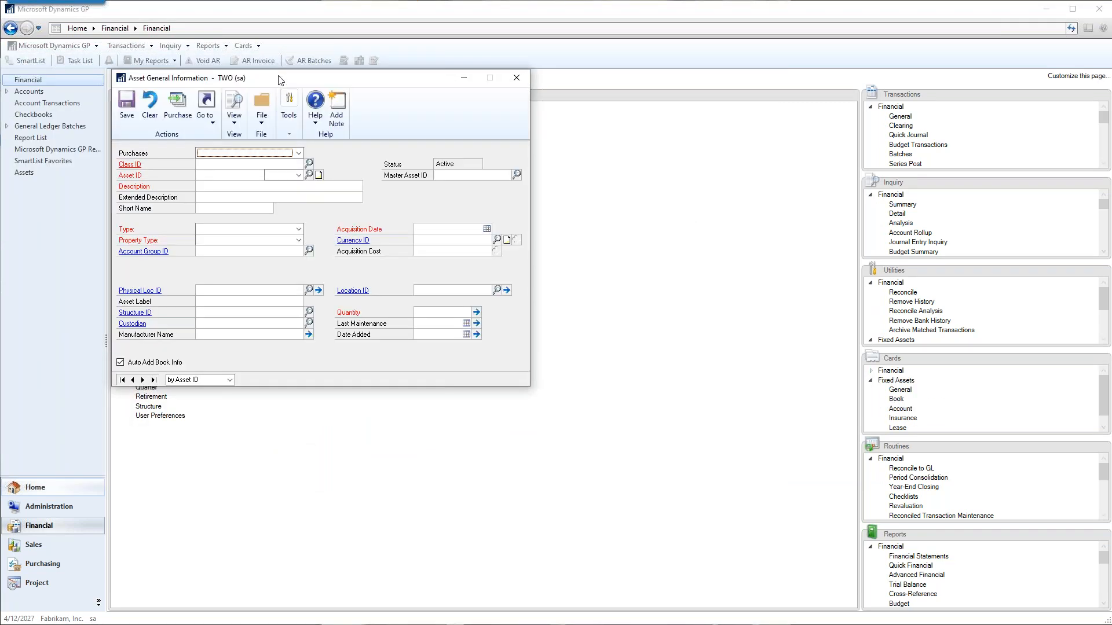
left_click_drag(322, 89, 647, 140)
left_click(640, 210)
left_click(641, 212)
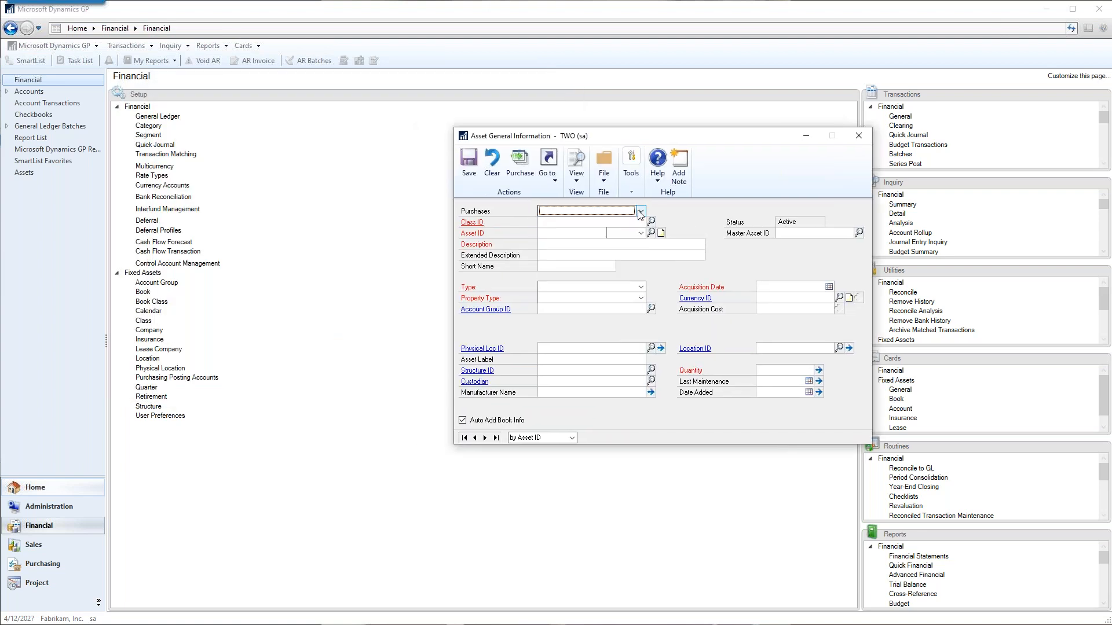
Bring up the demo computer asset's general record by its asset ID.
left_click(575, 236)
type("TAMI'SDEMO")
key("Tab")
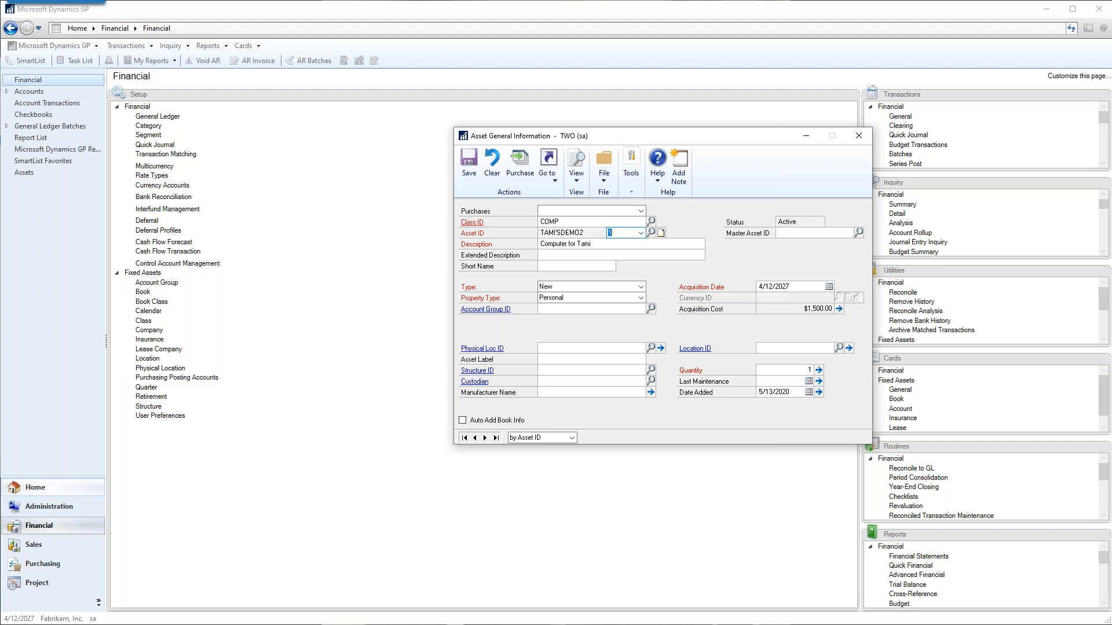
Open the computer asset's book information and place it beside the general card.
left_click(554, 176)
left_click(572, 220)
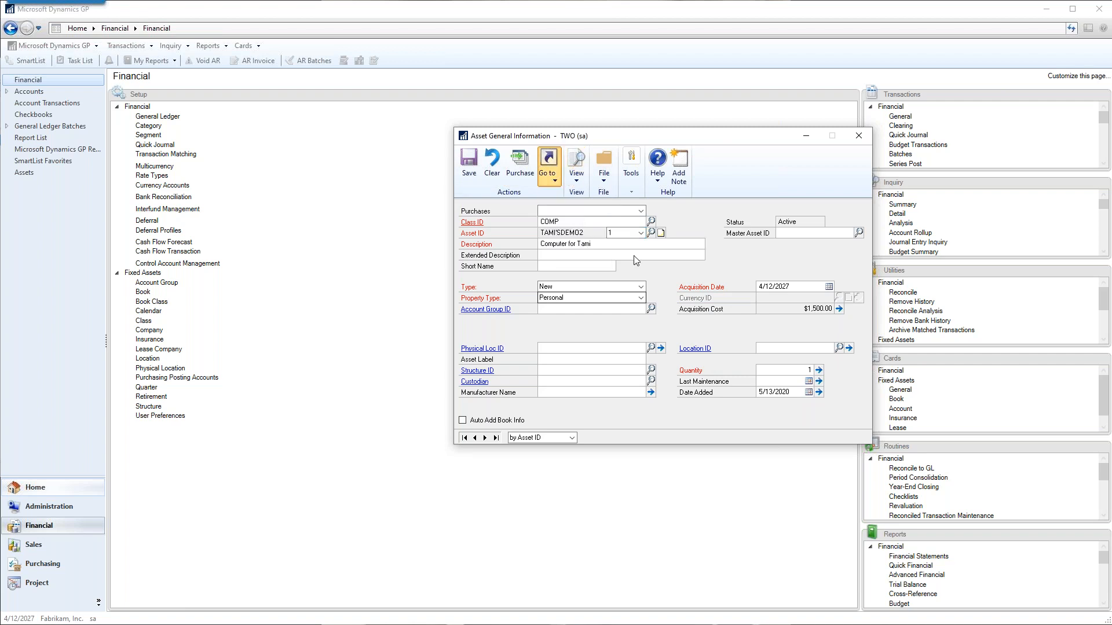
left_click_drag(271, 83, 243, 198)
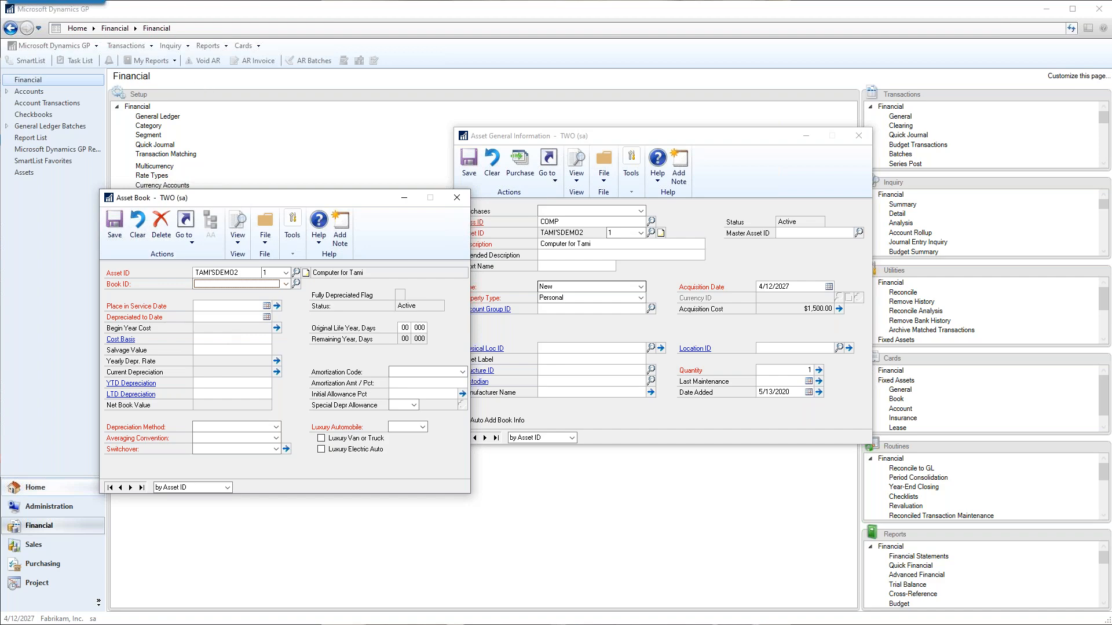
Switch back to the SmartList Fixed Assets list and arrange it alongside the asset's general card.
key("alt+Tab")
left_click_drag(10, 66, 116, 194)
left_click_drag(622, 139, 584, 51)
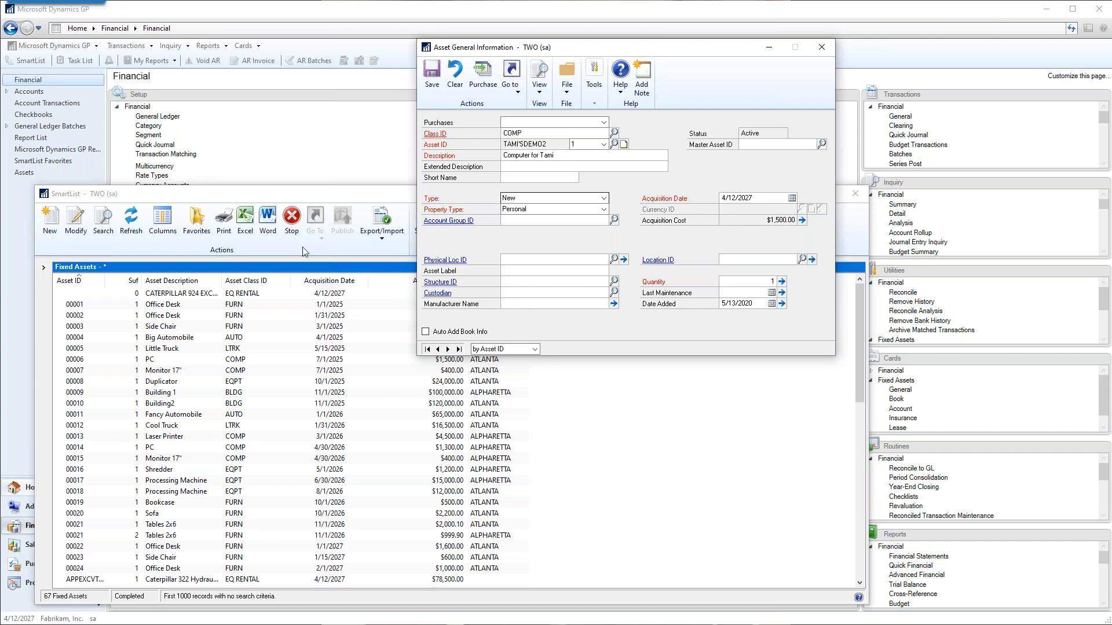
left_click(280, 202)
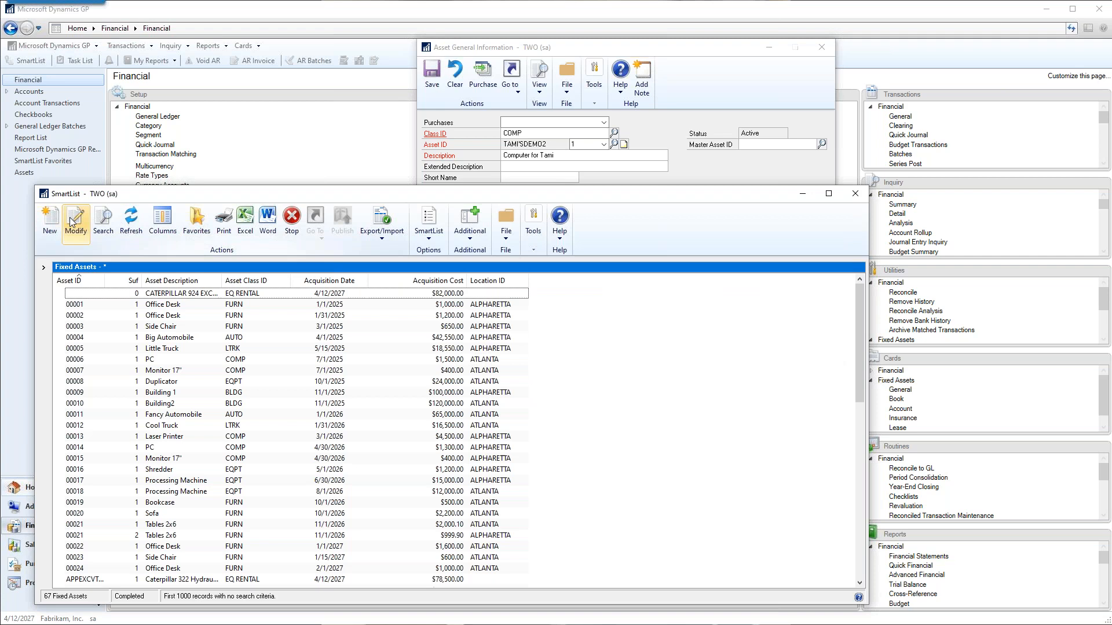
Look through the columns that can be added to the Fixed Assets list, including Custodian and Physical Location ID.
left_click(162, 223)
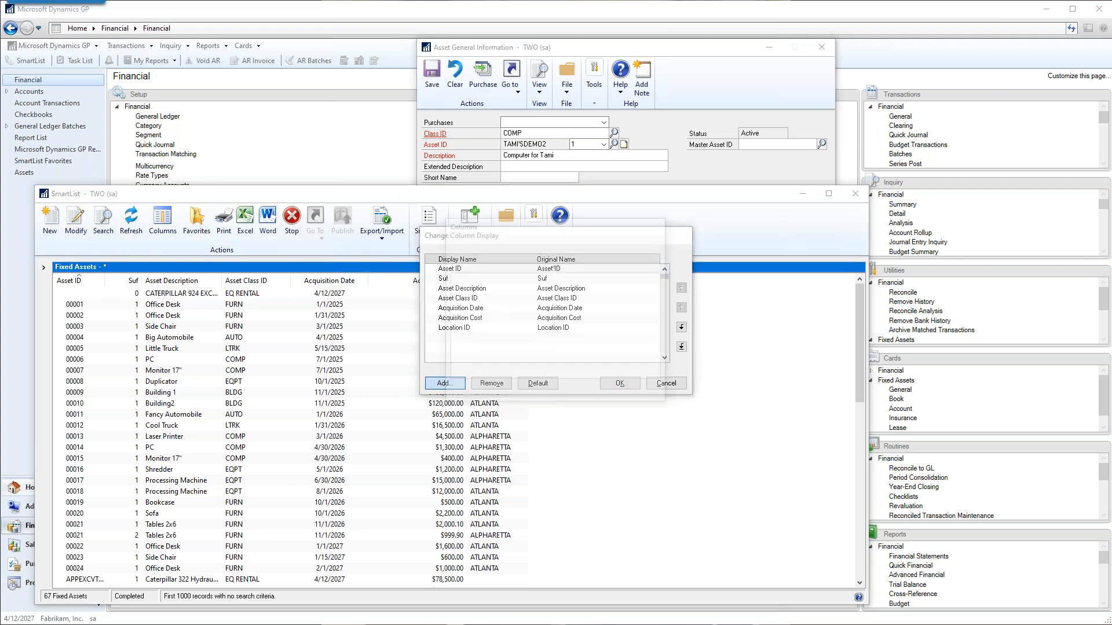
left_click(444, 384)
scroll(557, 305, "down", 2)
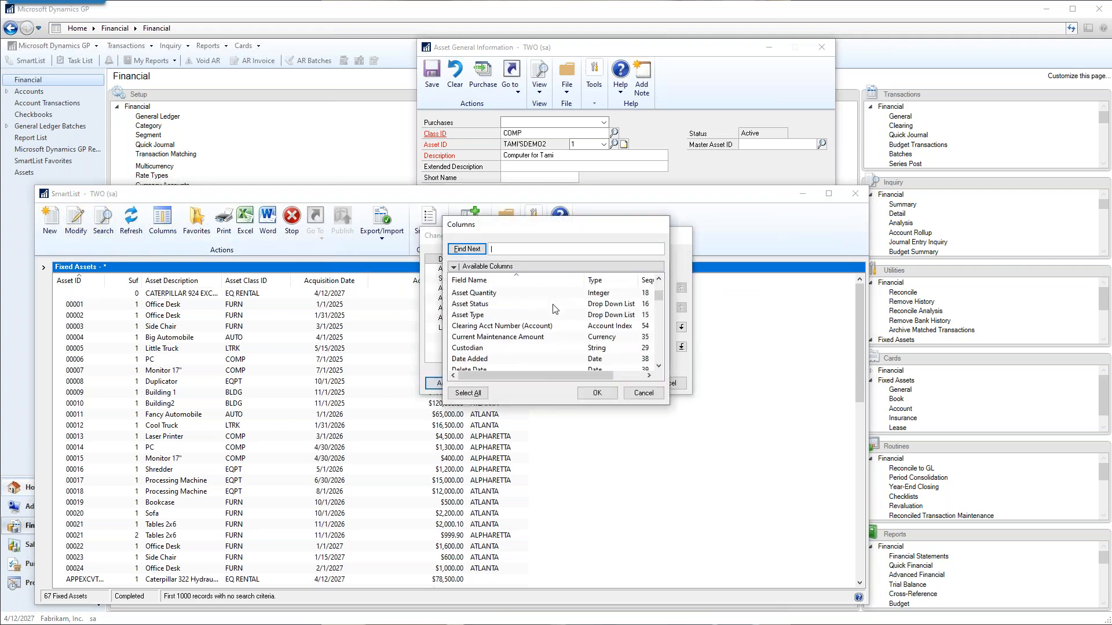
left_click(487, 350)
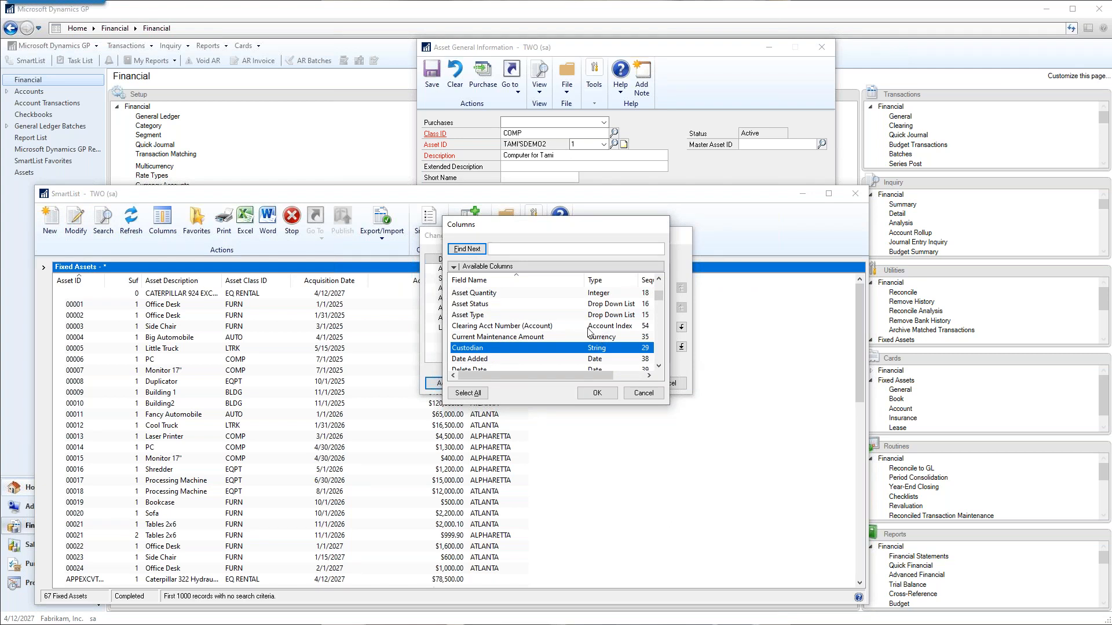
scroll(584, 331, "down", 1)
scroll(584, 333, "down", 1)
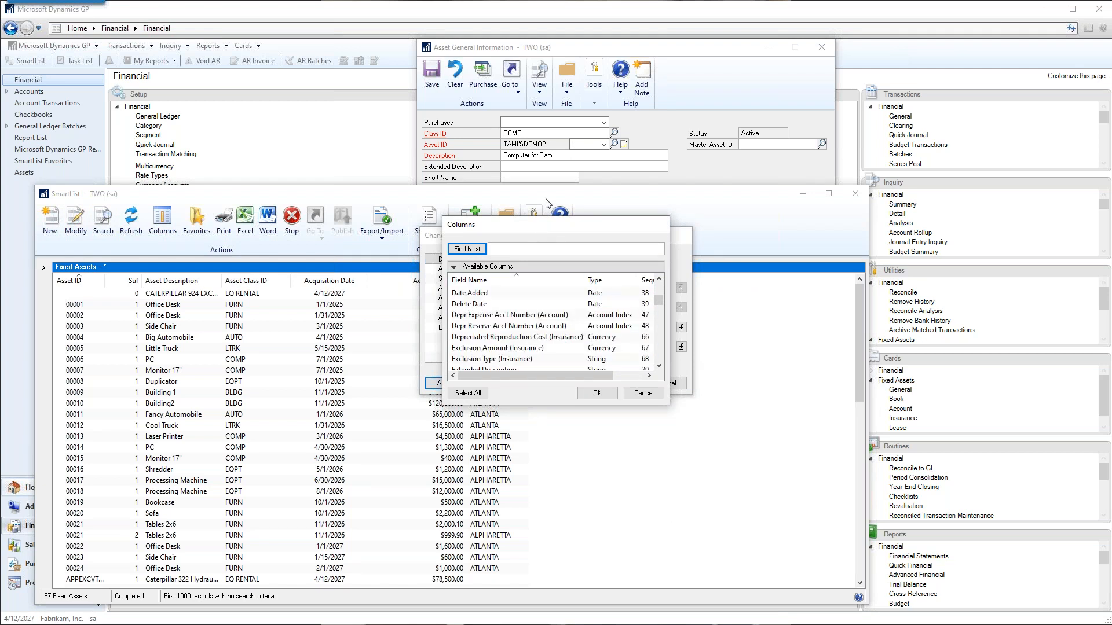
scroll(544, 333, "down", 5)
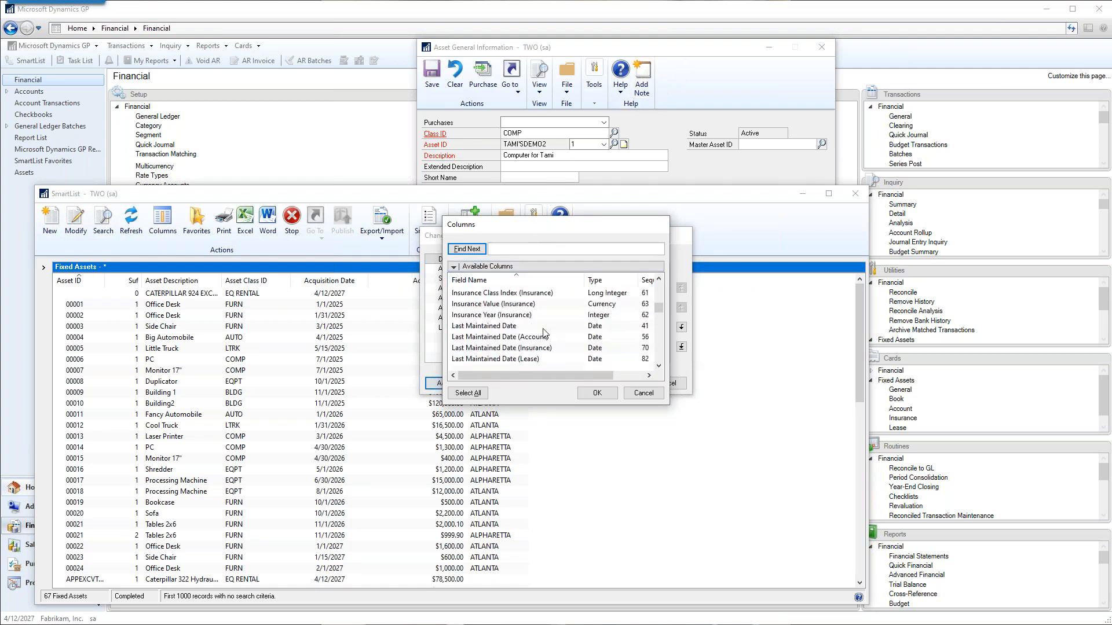
scroll(545, 333, "down", 1)
scroll(544, 333, "down", 5)
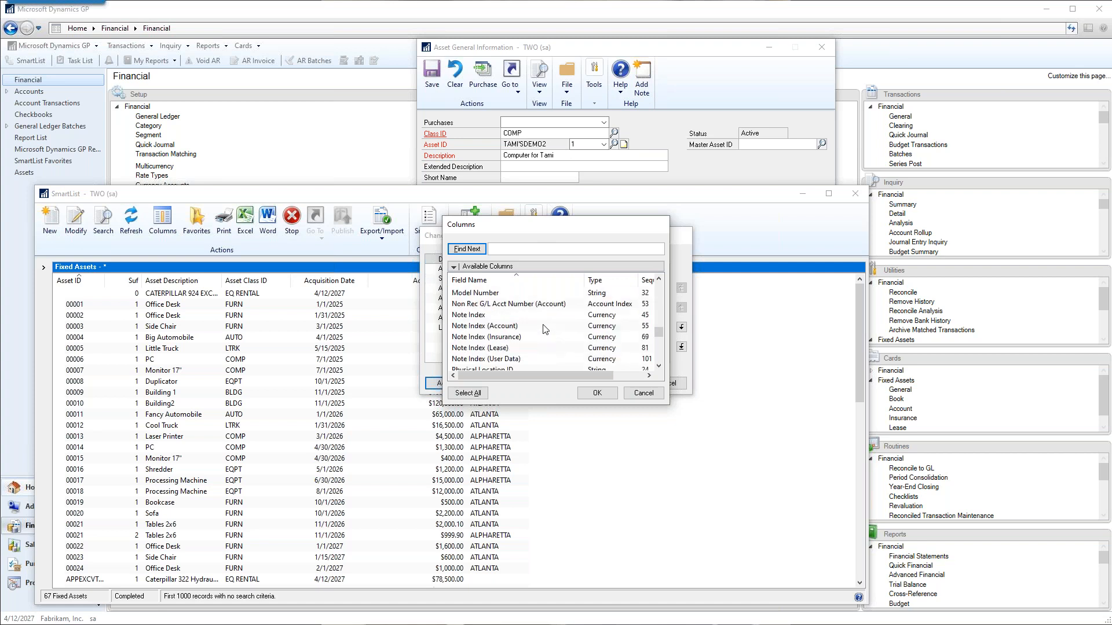
left_click(501, 339)
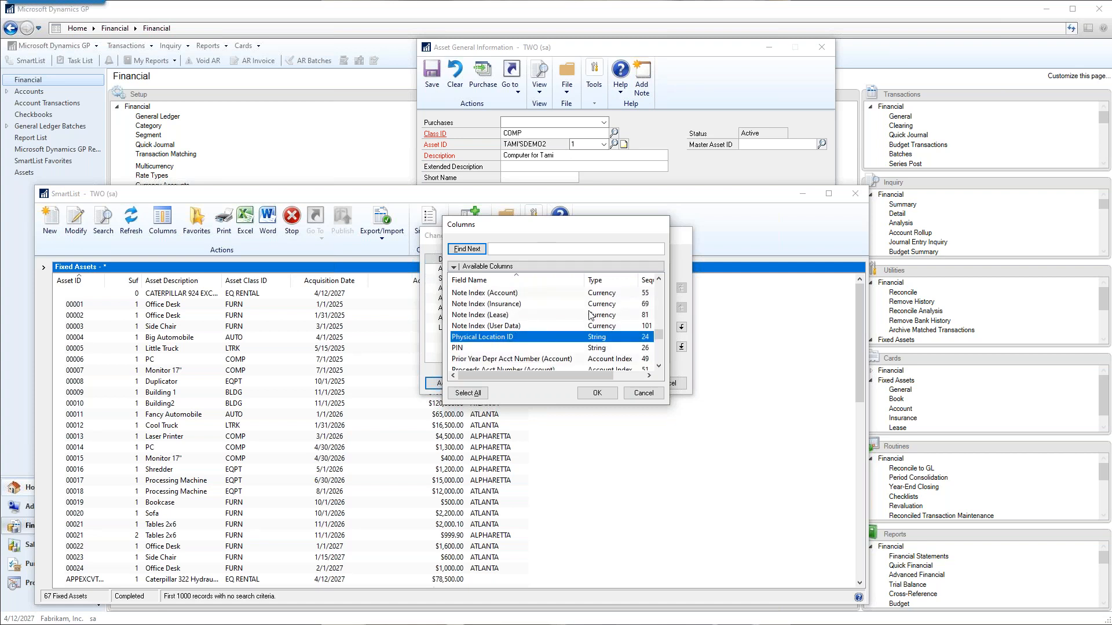
scroll(575, 317, "up", 5)
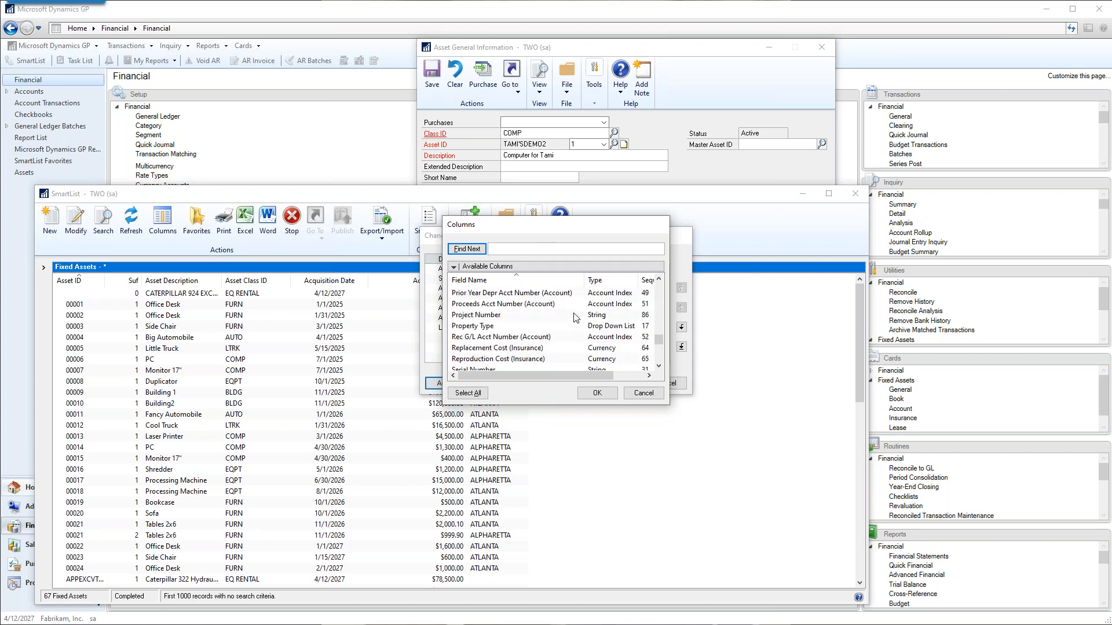
Compare the asset card's fields with the Asset Label and Asset Status columns, and cancel the column selection.
left_click_drag(711, 55, 831, 6)
scroll(504, 342, "up", 15)
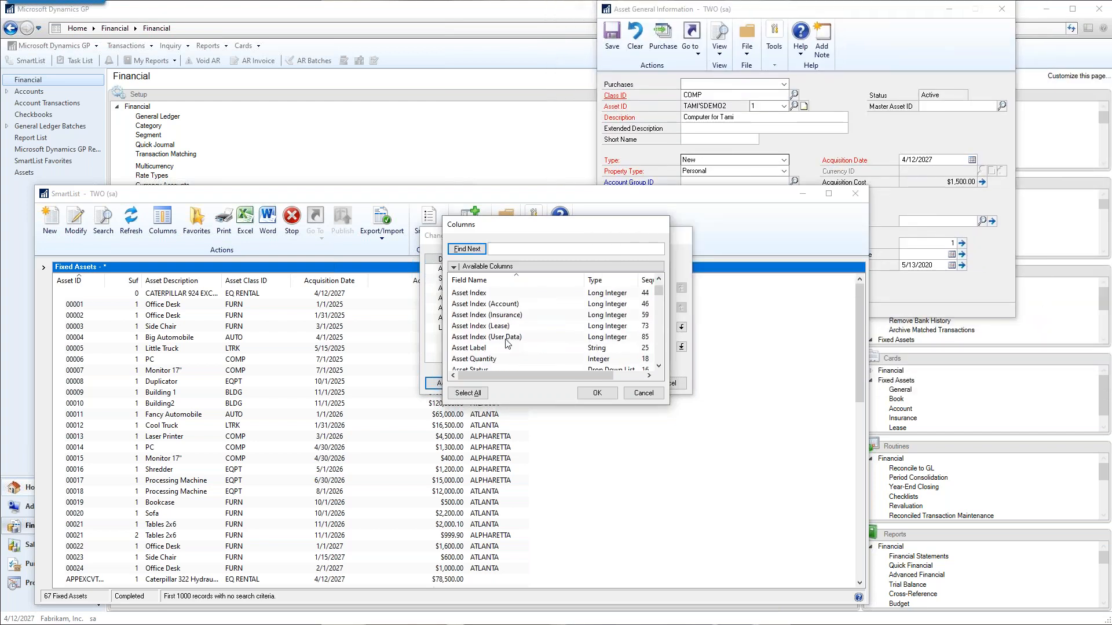
scroll(494, 328, "down", 2)
left_click(486, 316)
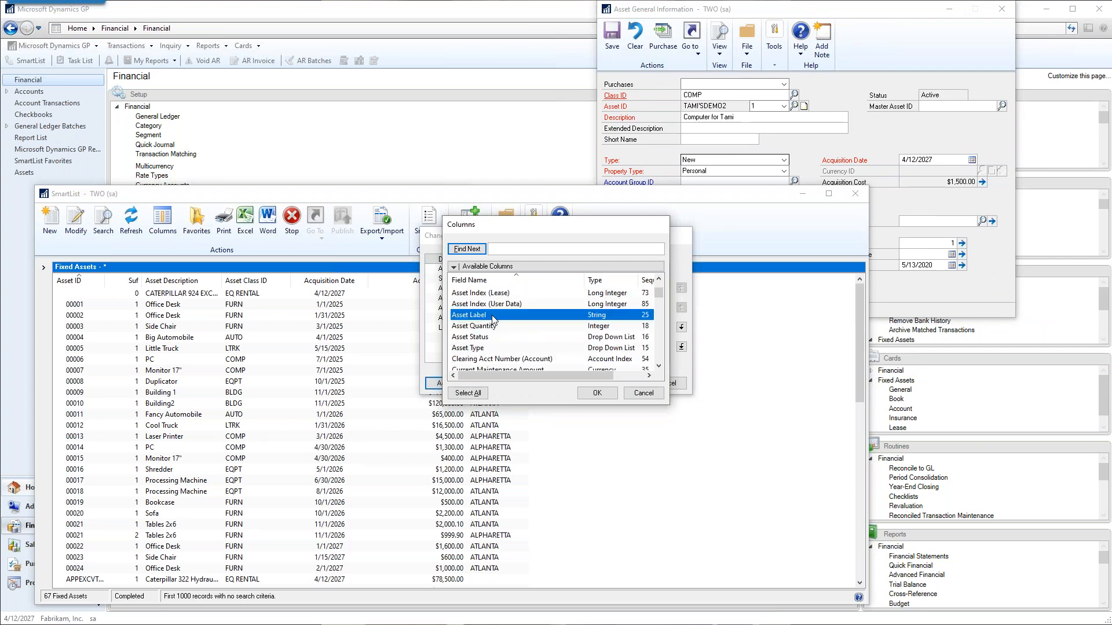
left_click(514, 338)
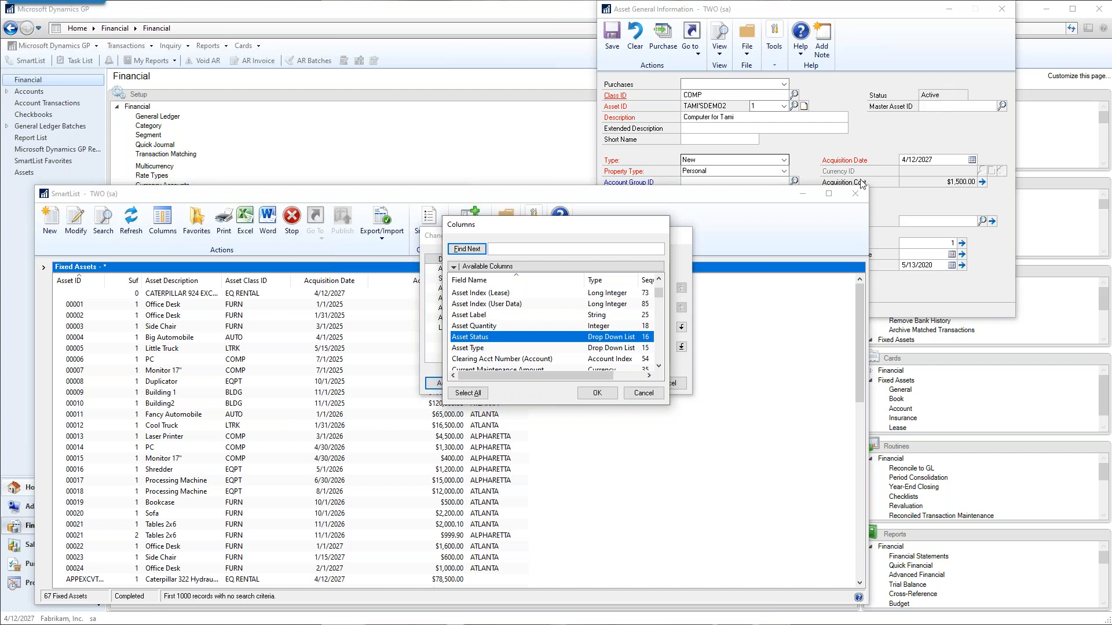
left_click(644, 394)
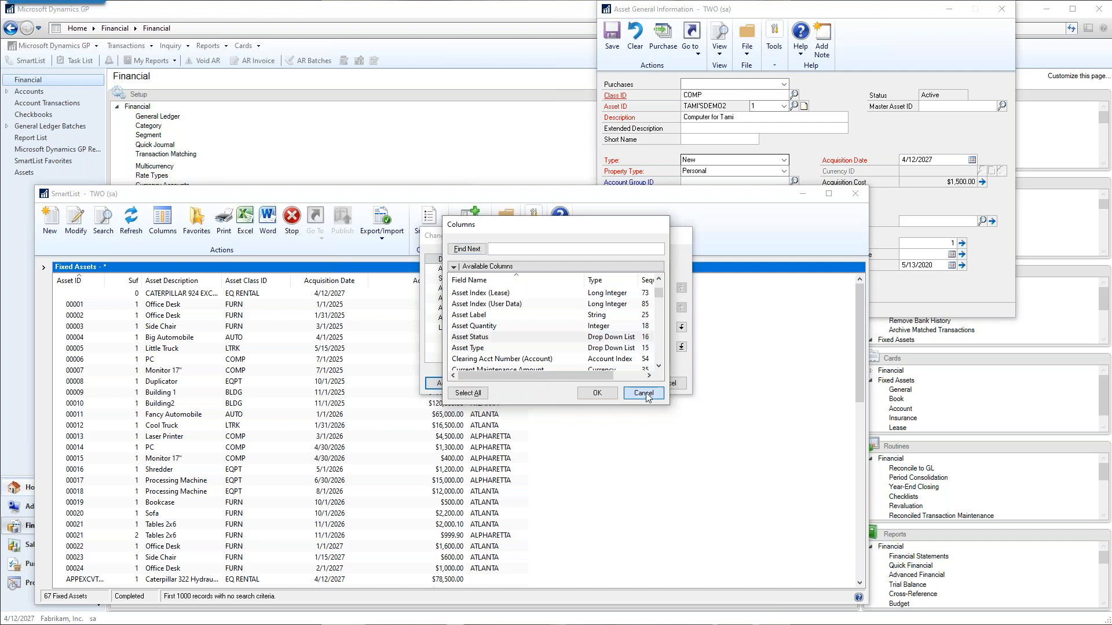
Close the column display window, reposition the SmartList, and open the Fixed Assets Books list.
left_click_drag(474, 239, 266, 255)
left_click(460, 402)
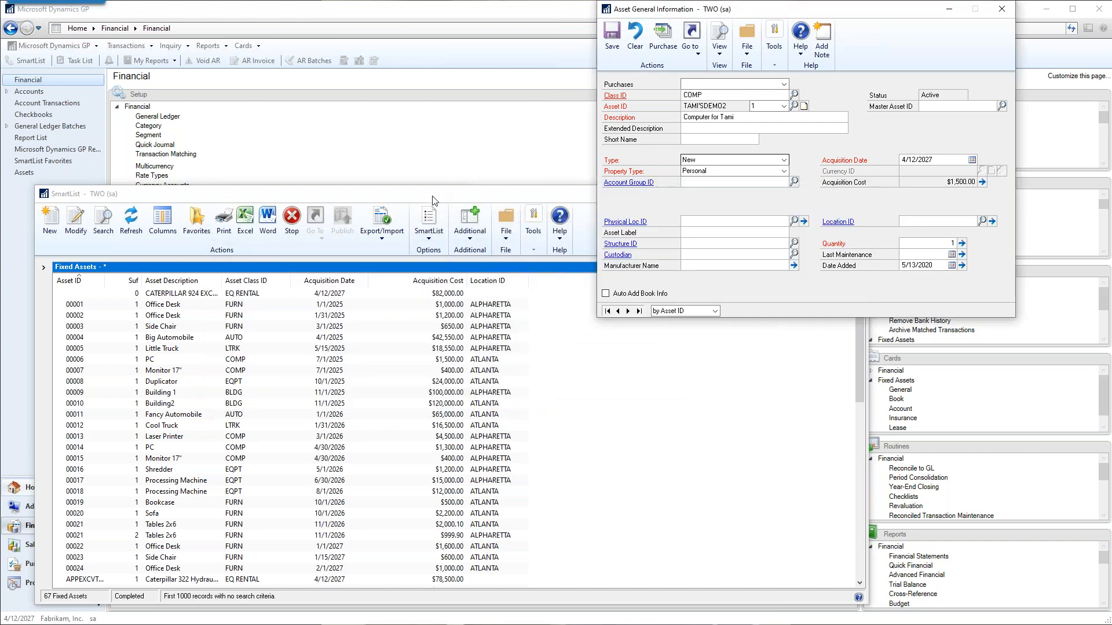
left_click(443, 192)
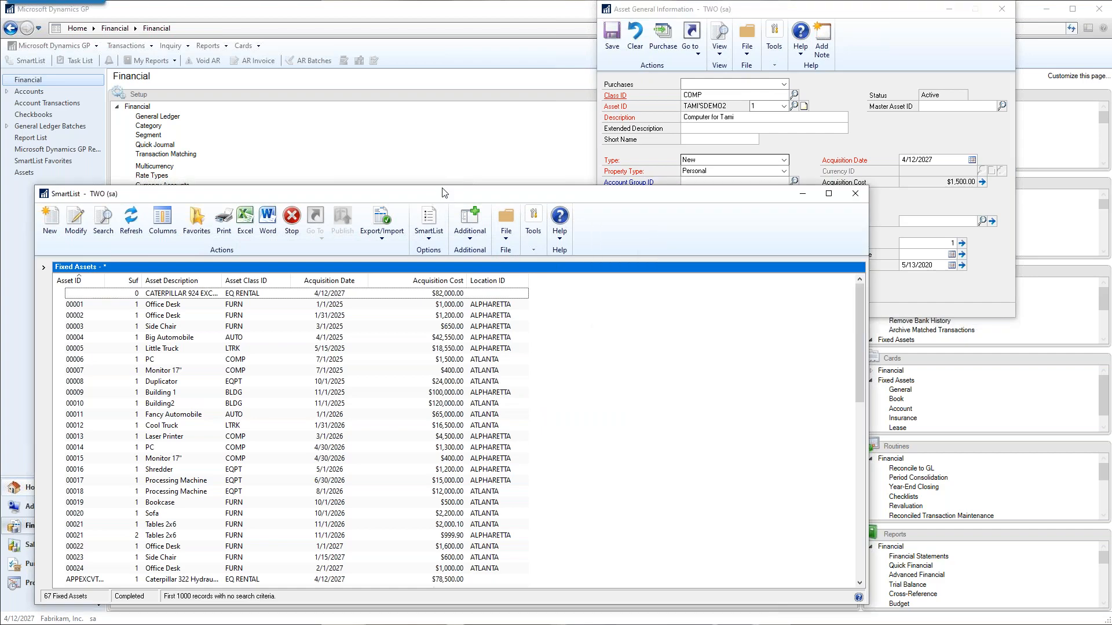
left_click_drag(442, 193, 505, 97)
left_click(105, 172)
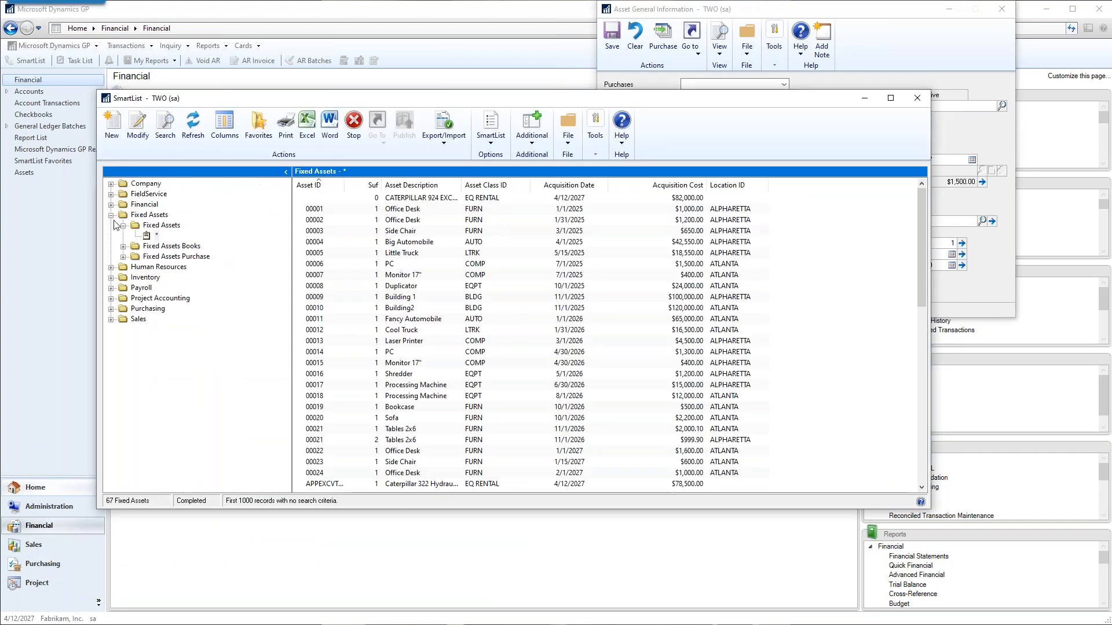
left_click(122, 225)
left_click(123, 237)
left_click(155, 246)
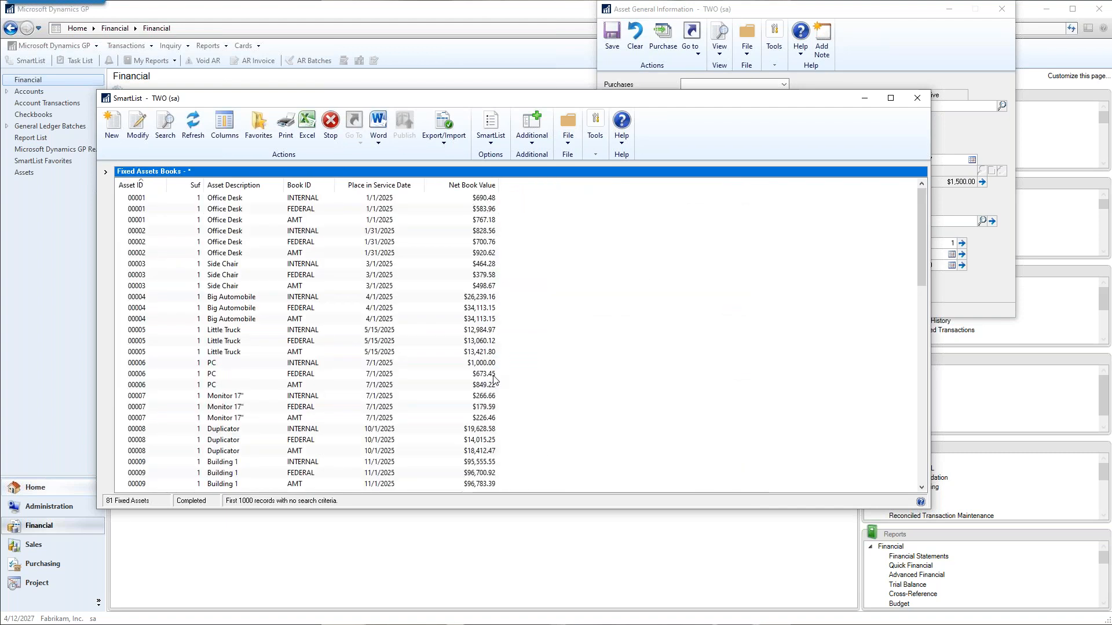
Look through the columns that can be added to the Fixed Assets Books list, including Depreciated to Date and Daily Depreciation Rate, and cancel the selection.
left_click(225, 124)
left_click(444, 383)
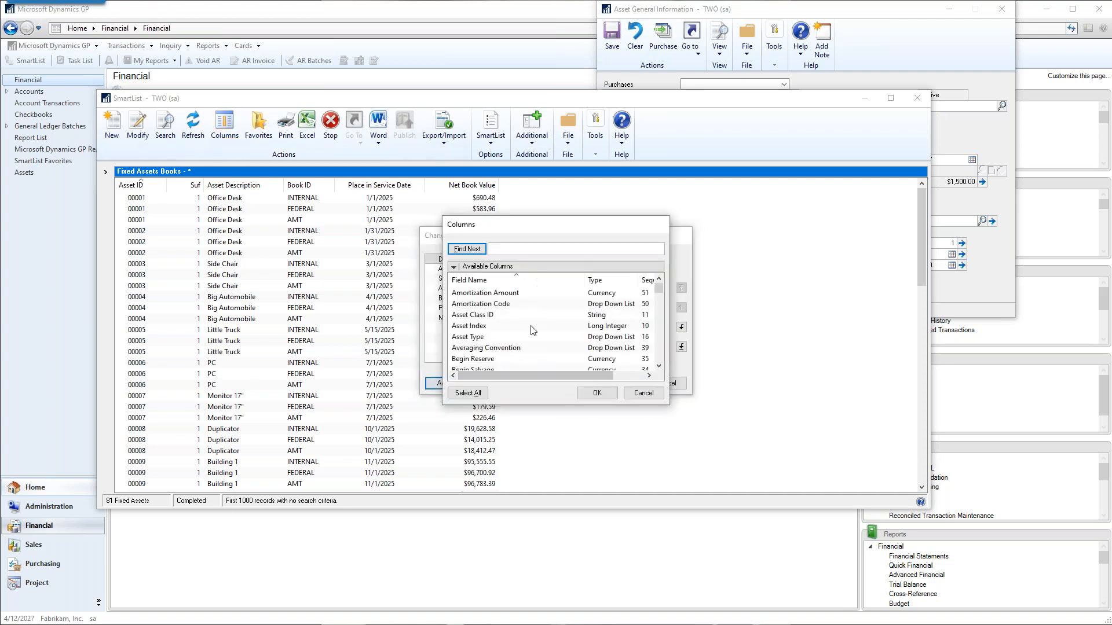
scroll(529, 329, "down", 4)
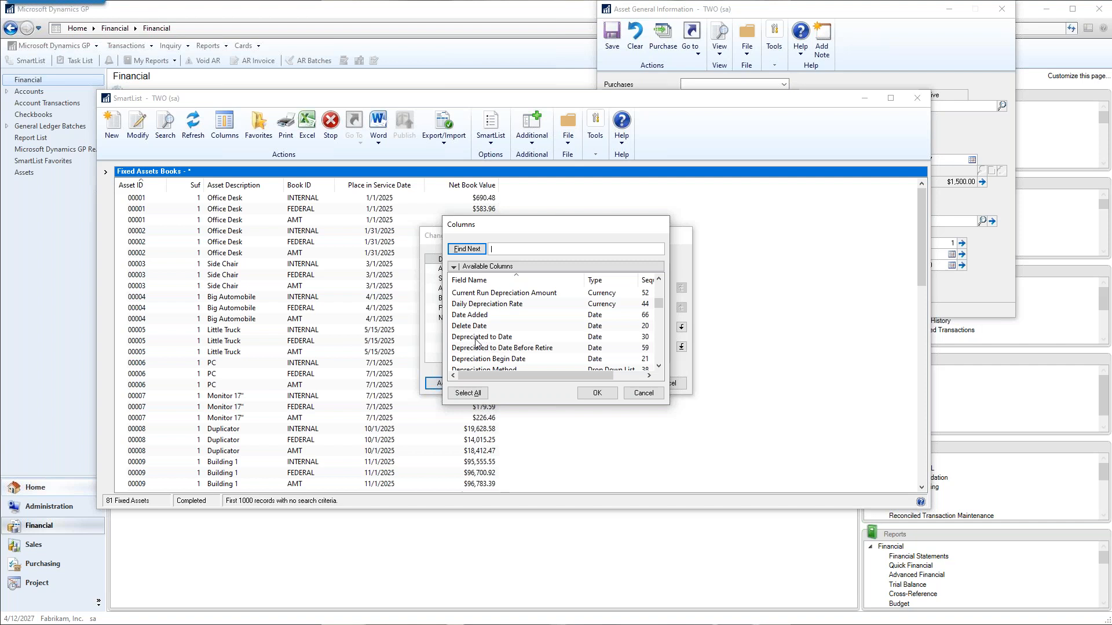
left_click(476, 339)
scroll(597, 333, "down", 1)
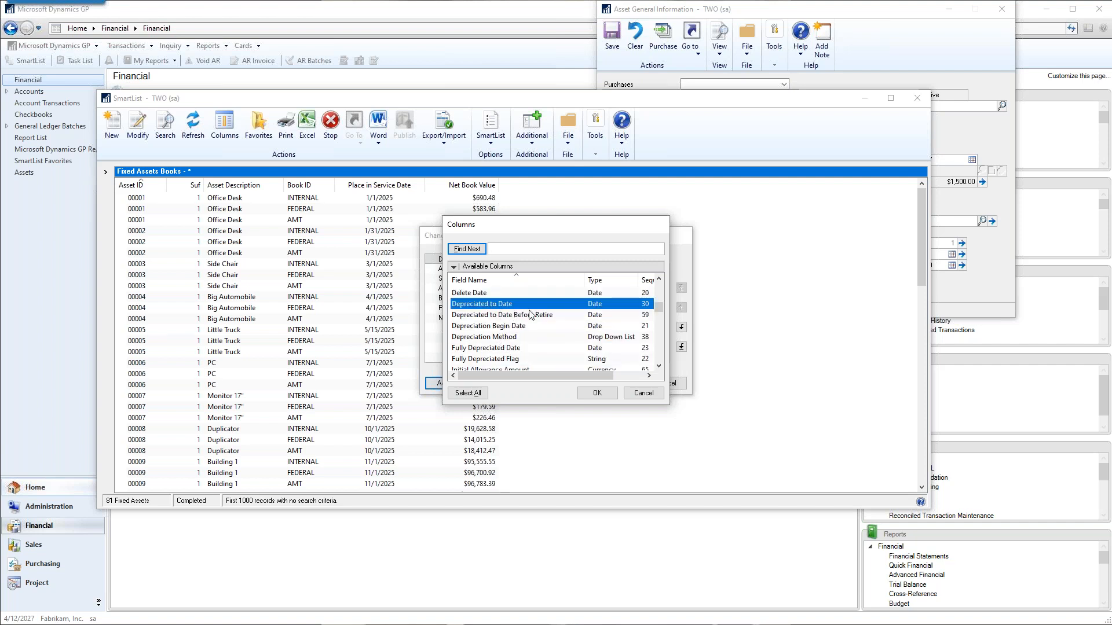
scroll(541, 316, "up", 1)
left_click(512, 305)
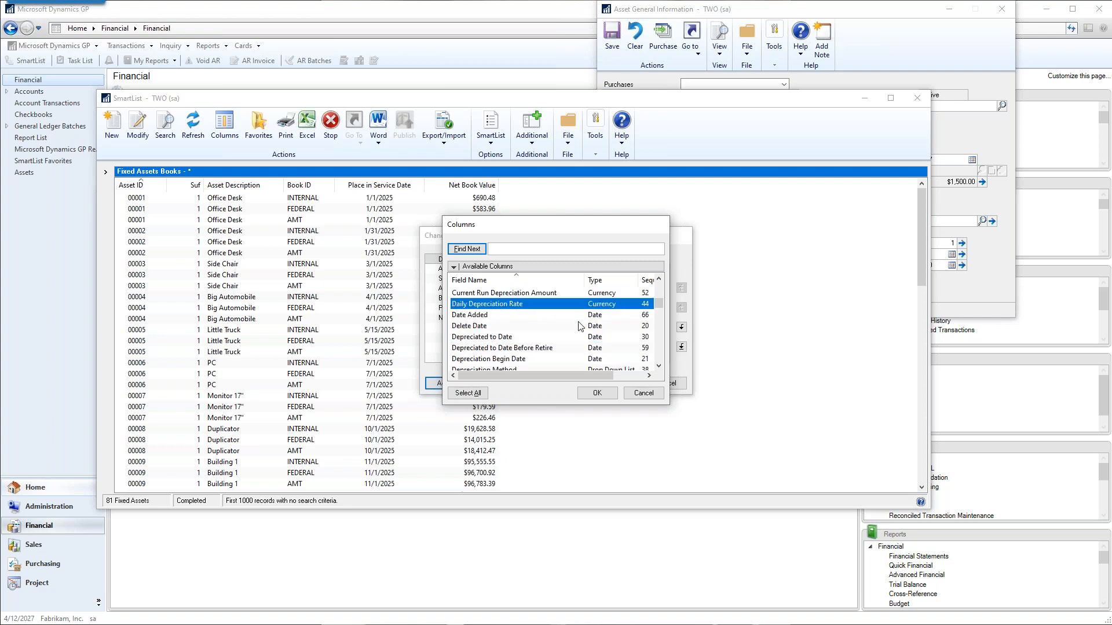
scroll(580, 327, "up", 1)
left_click(485, 327)
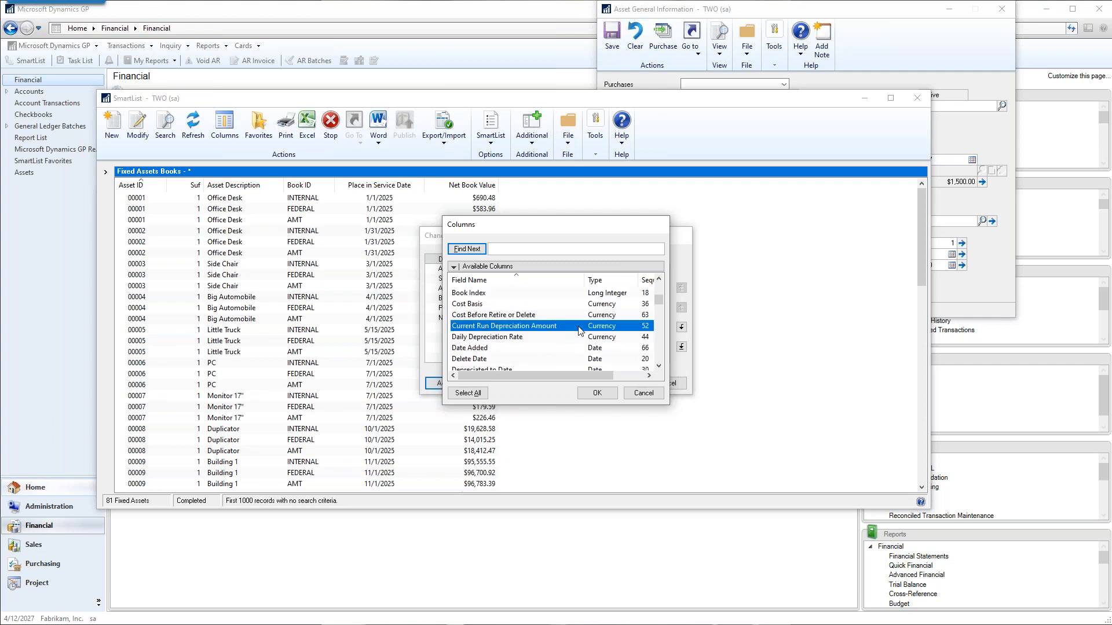
left_click(858, 21)
left_click_drag(832, 7, 1018, 236)
left_click(644, 393)
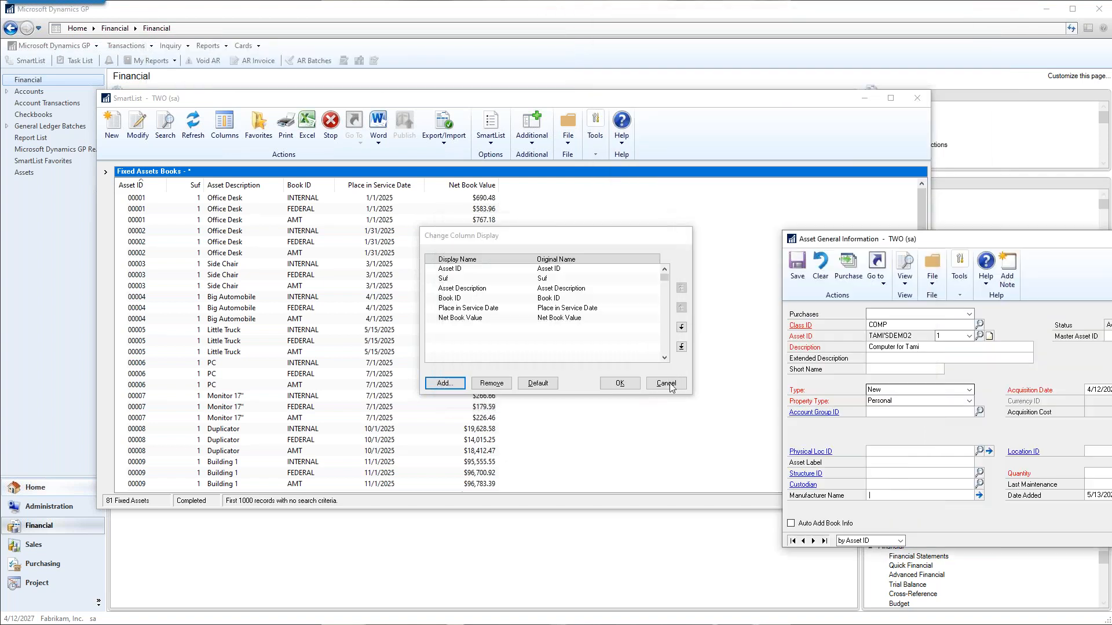
left_click(669, 383)
Open the computer asset's book information from its general card and display its FEDERAL book.
left_click_drag(948, 240, 572, 187)
left_click(500, 215)
left_click(531, 270)
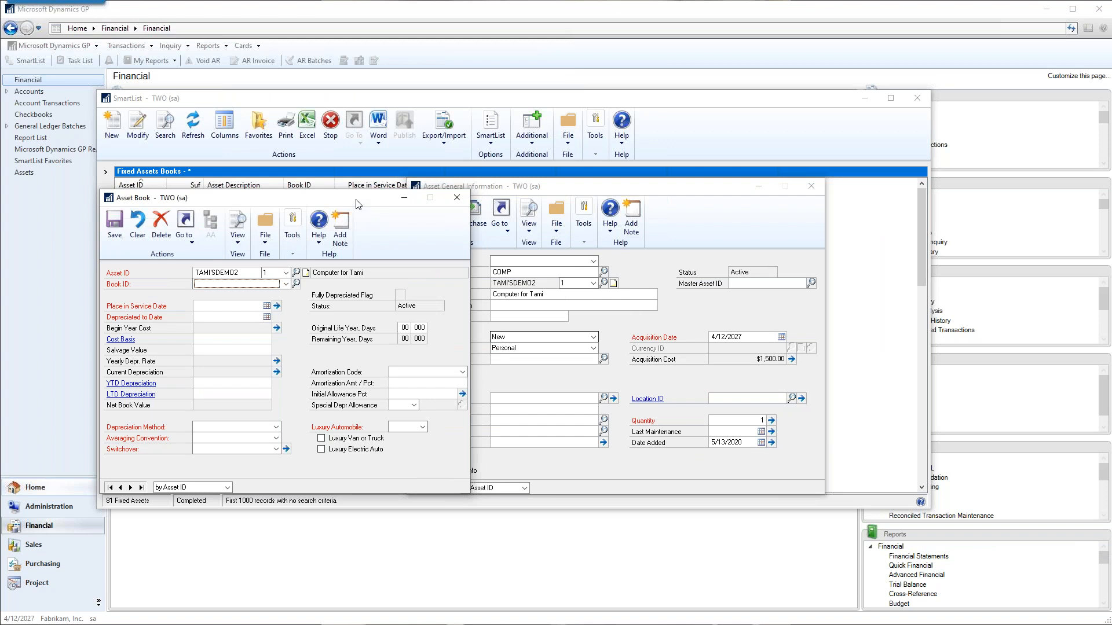
left_click_drag(356, 200, 802, 196)
left_click(687, 277)
left_click(637, 293)
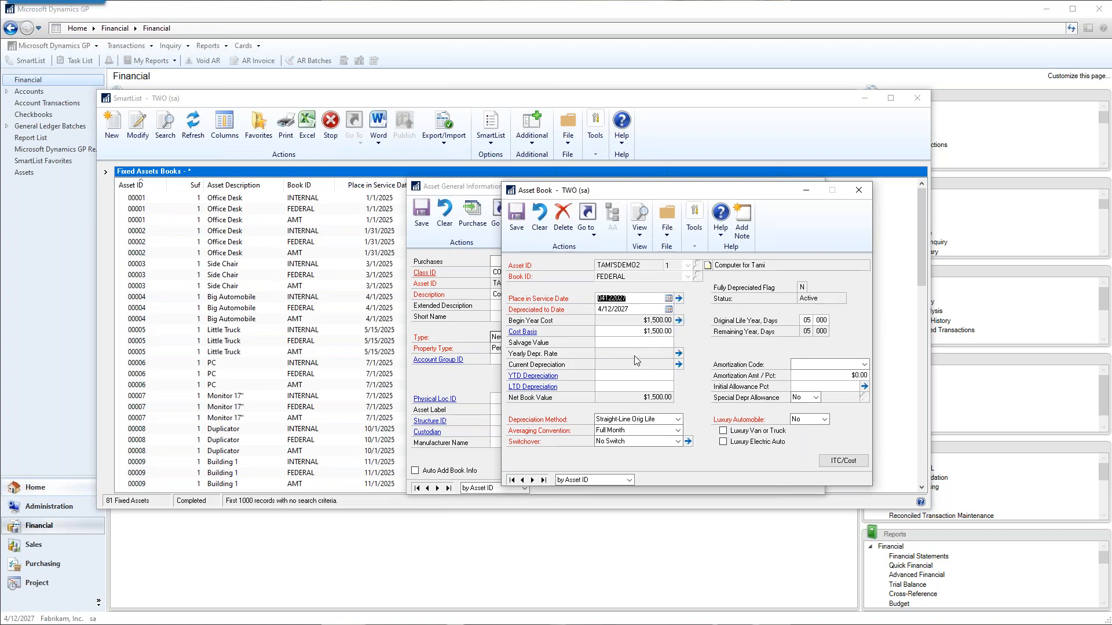
Try to view the FEDERAL book of asset MIL0012, closing Book Class Setup and clearing the book entry.
left_click(539, 218)
left_click(698, 265)
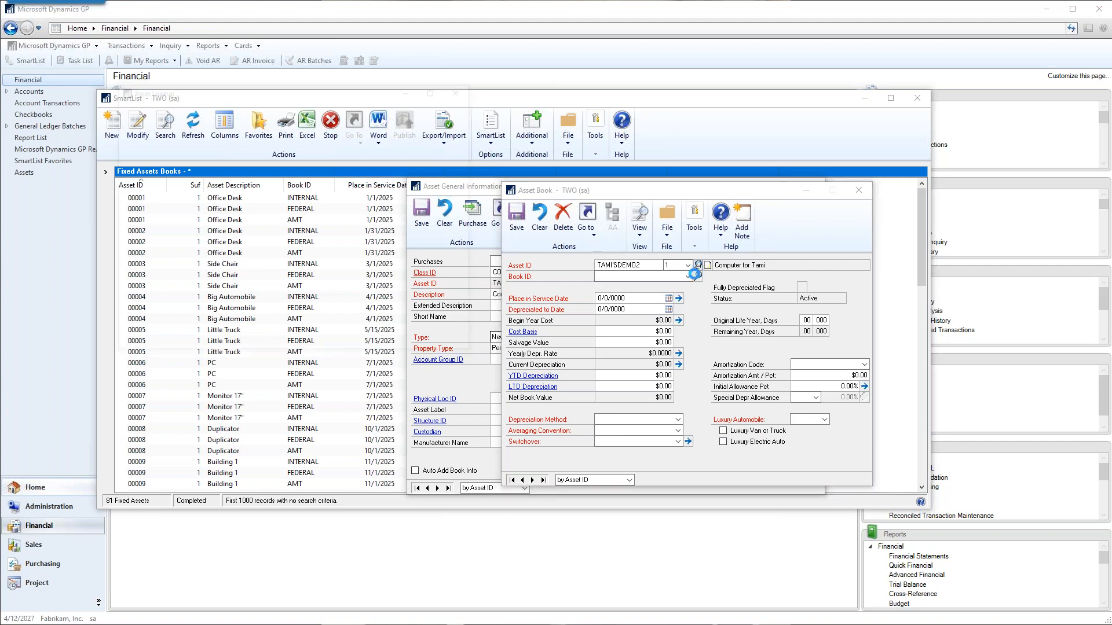
scroll(149, 220, "up", 5)
double_click(154, 232)
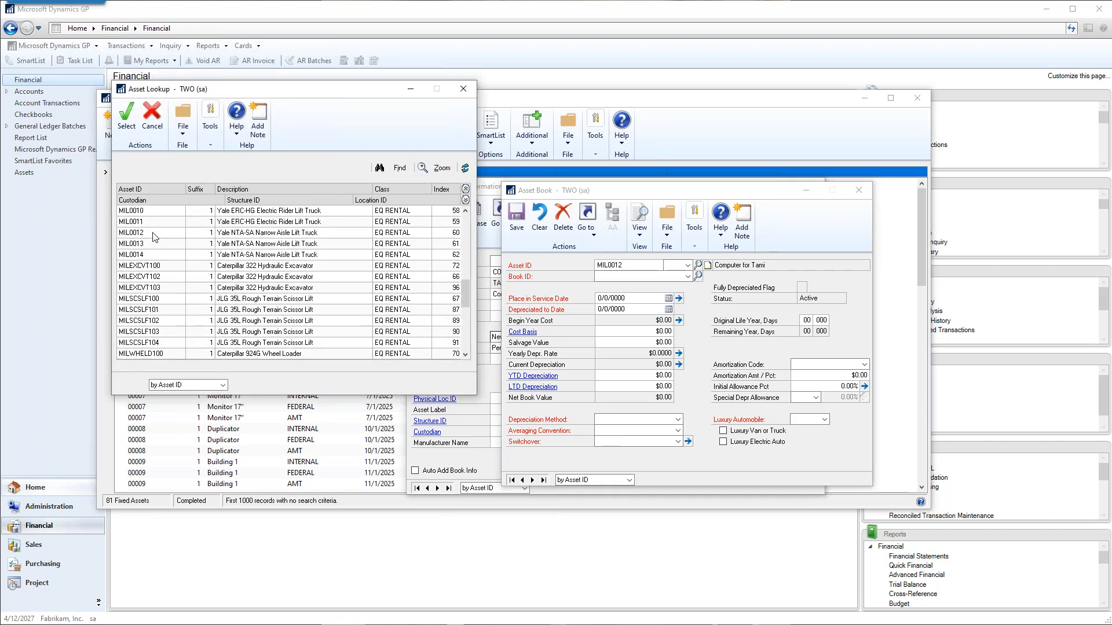
left_click(625, 277)
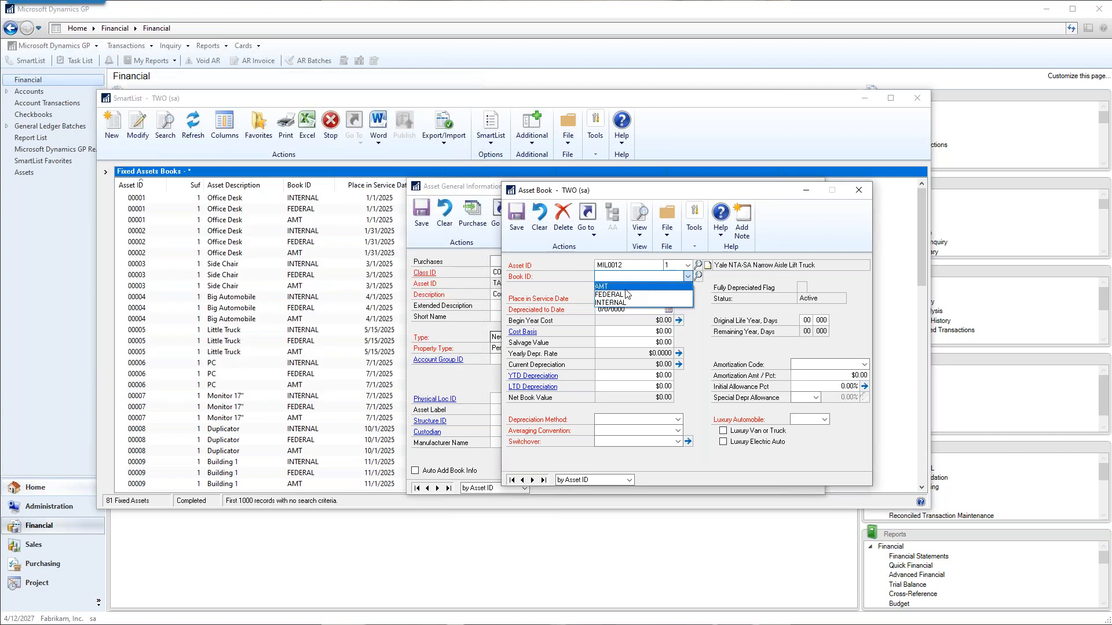
left_click(624, 295)
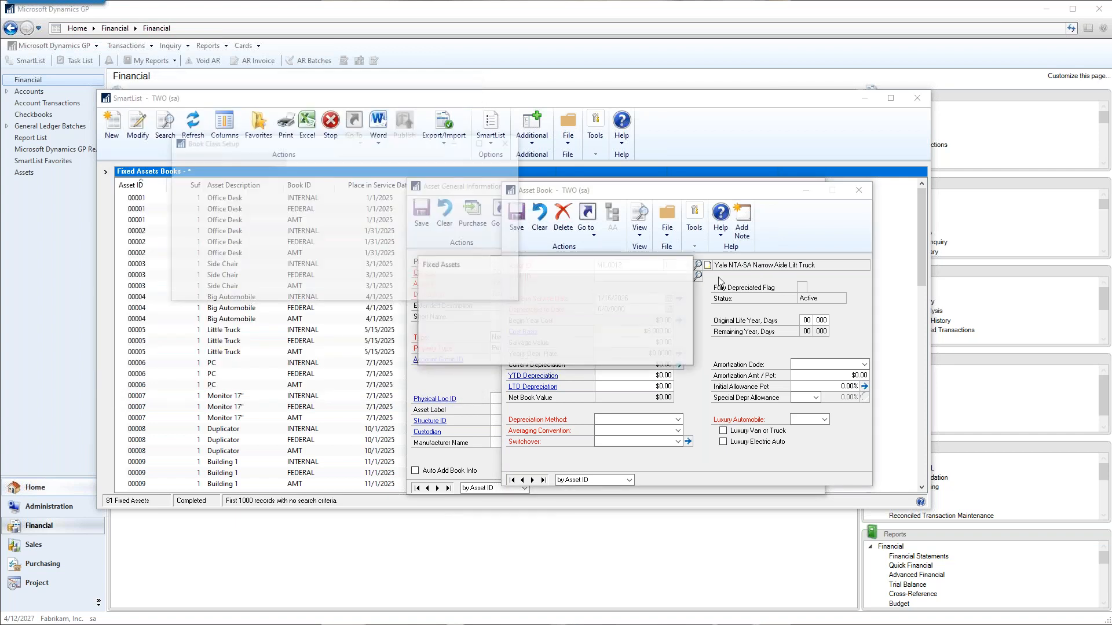
left_click(573, 356)
left_click(591, 353)
left_click(560, 351)
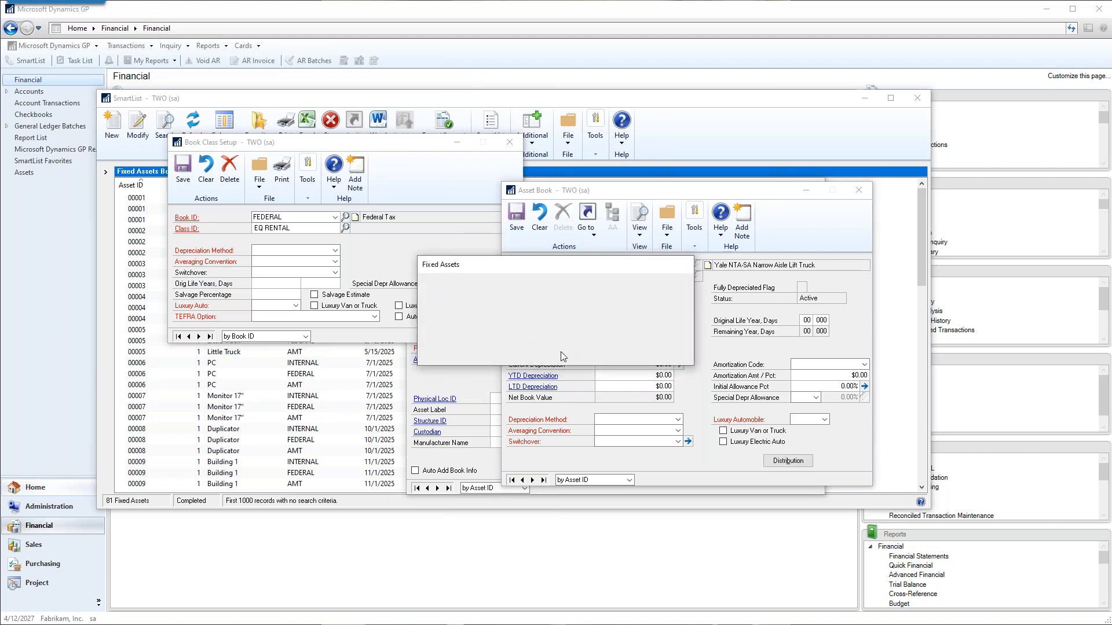
left_click(509, 144)
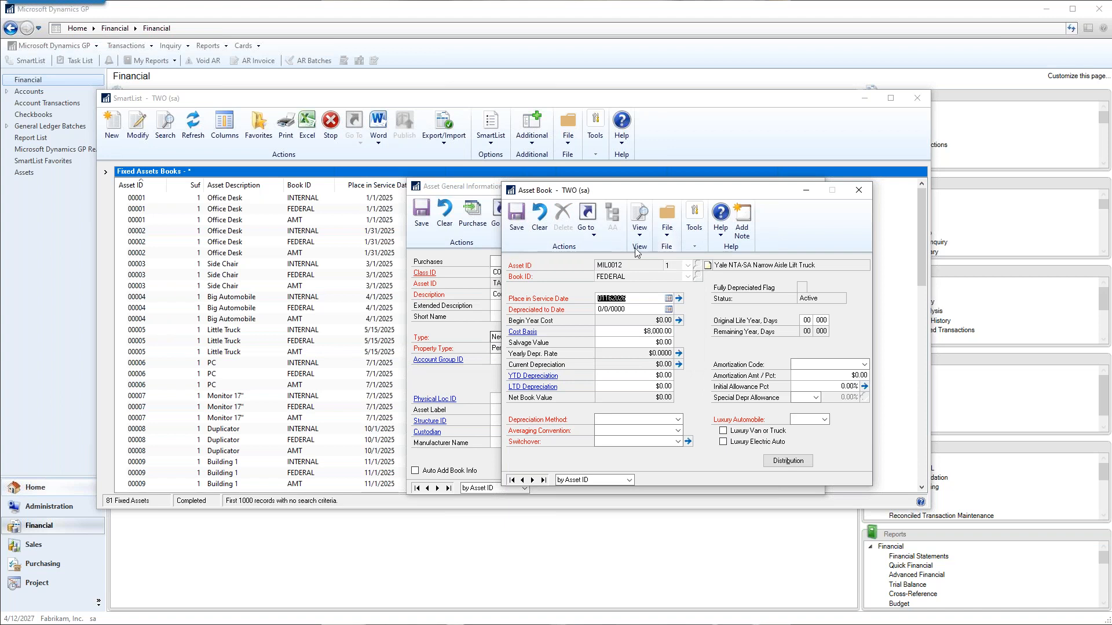
left_click(543, 230)
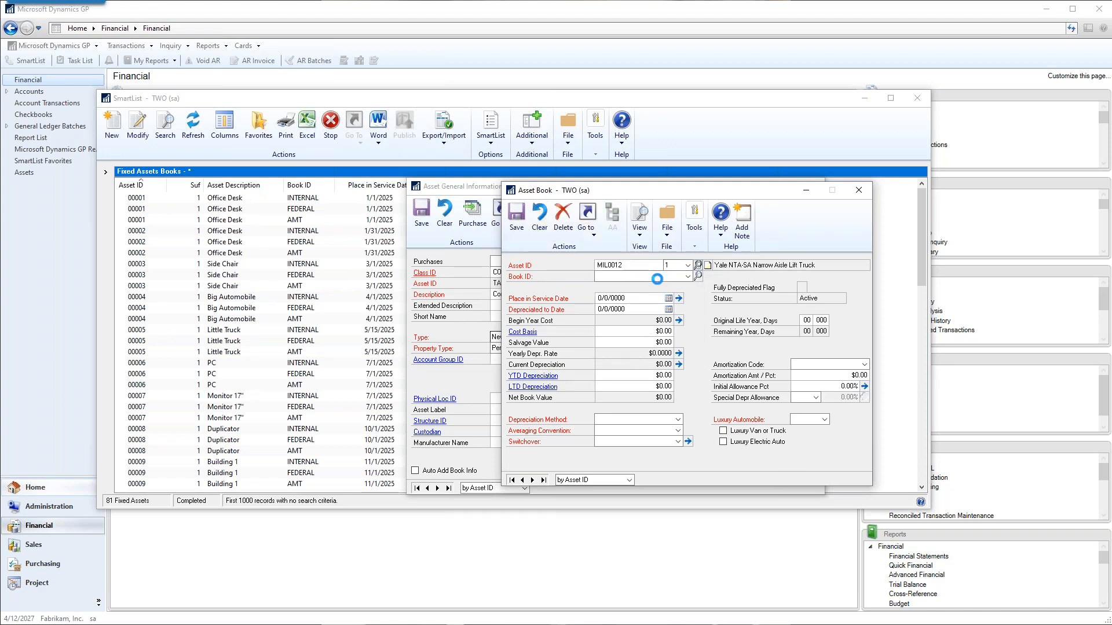
Try to view the FEDERAL book of asset APPEXCVT102, dismissing the class prompts and closing Book Class Setup.
scroll(308, 290, "down", 1)
scroll(308, 288, "up", 8)
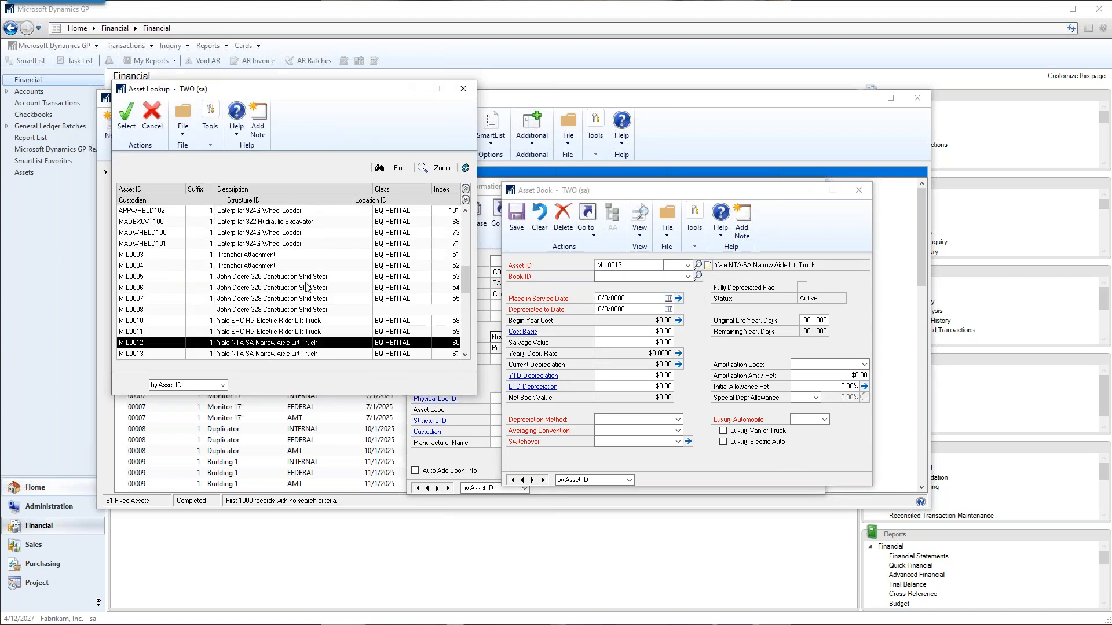
scroll(232, 262, "up", 1)
double_click(185, 244)
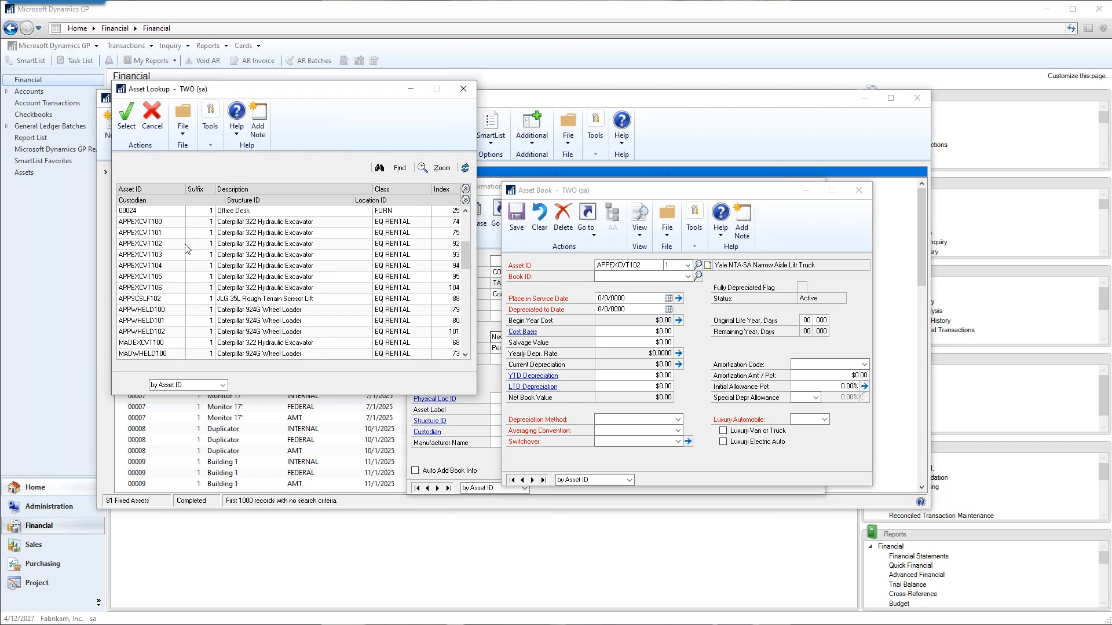
left_click(627, 276)
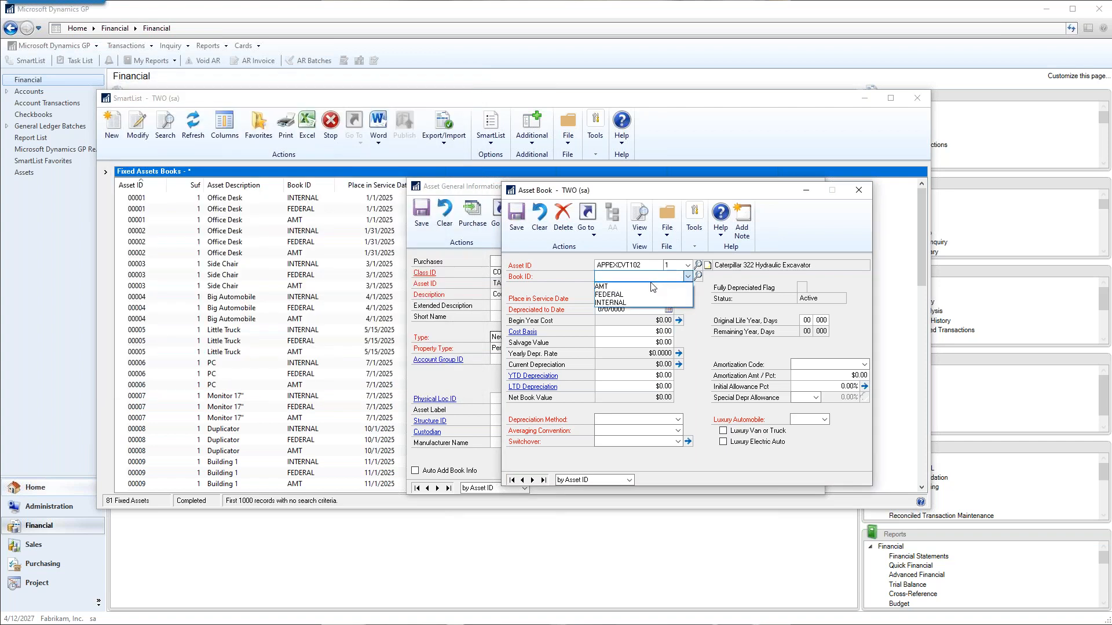
left_click(626, 295)
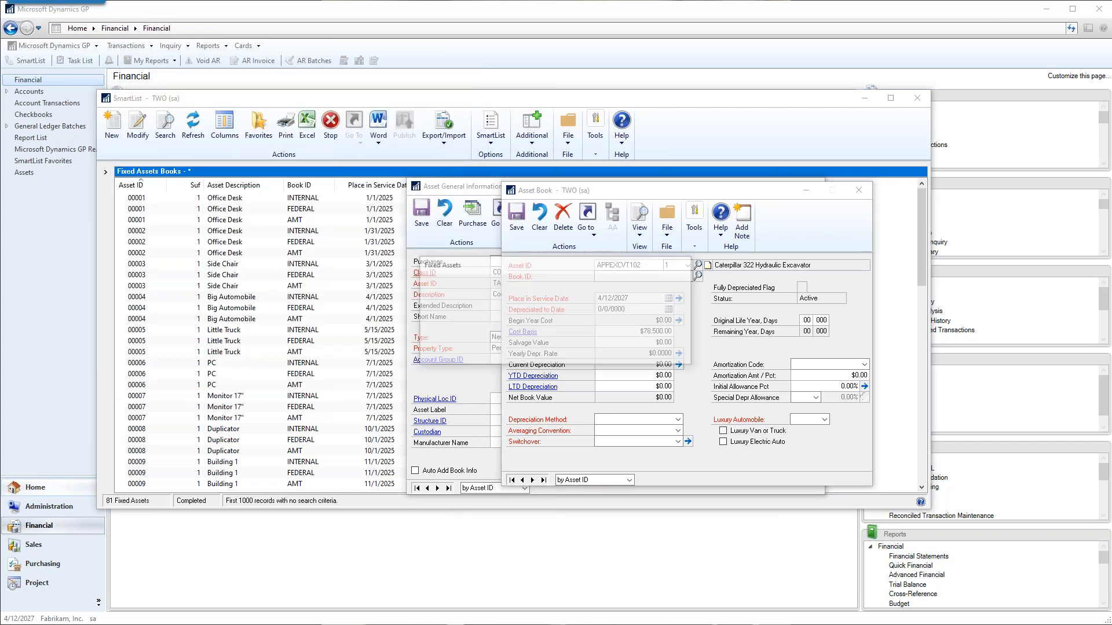
left_click(587, 353)
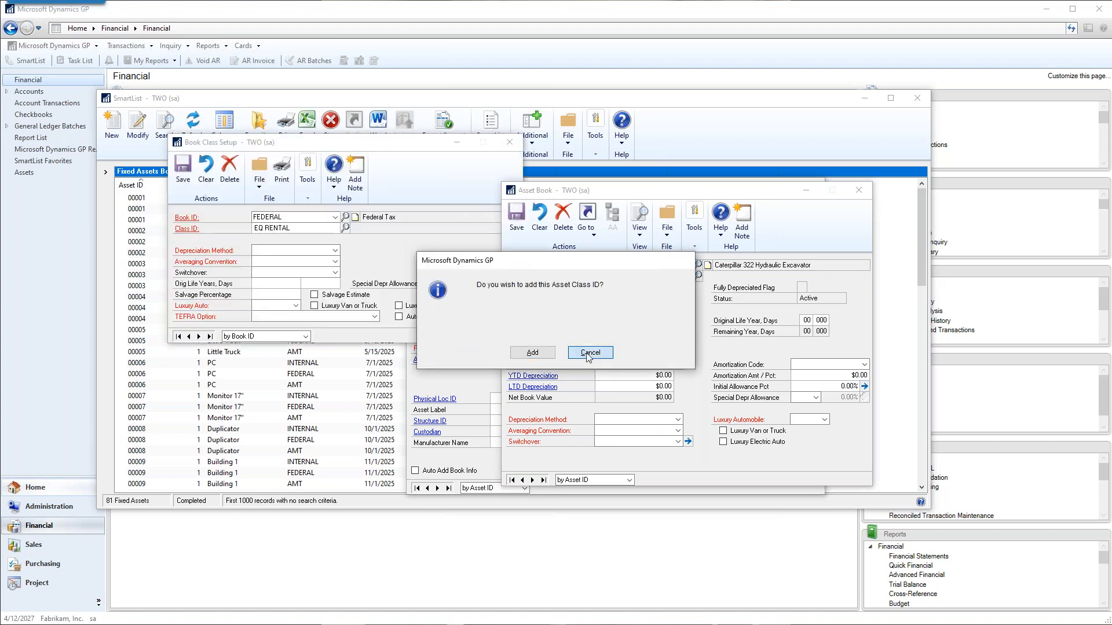
left_click(553, 351)
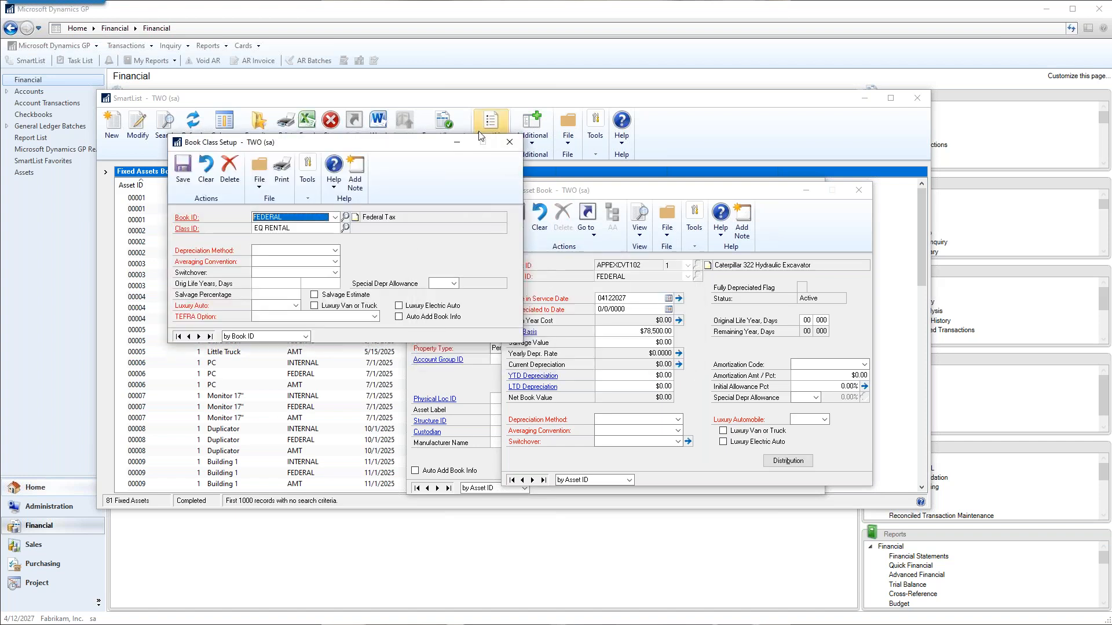
left_click(508, 143)
Close the asset's general card and reposition the Asset Book window over the Fixed Assets Books list.
left_click(454, 220)
left_click(812, 187)
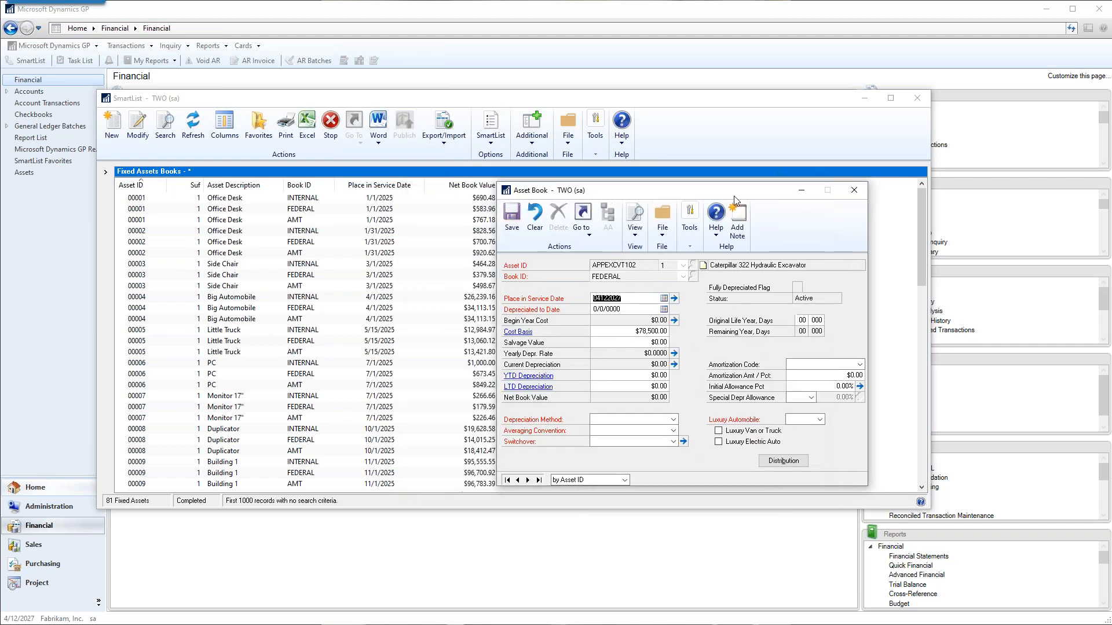
left_click_drag(735, 196, 574, 173)
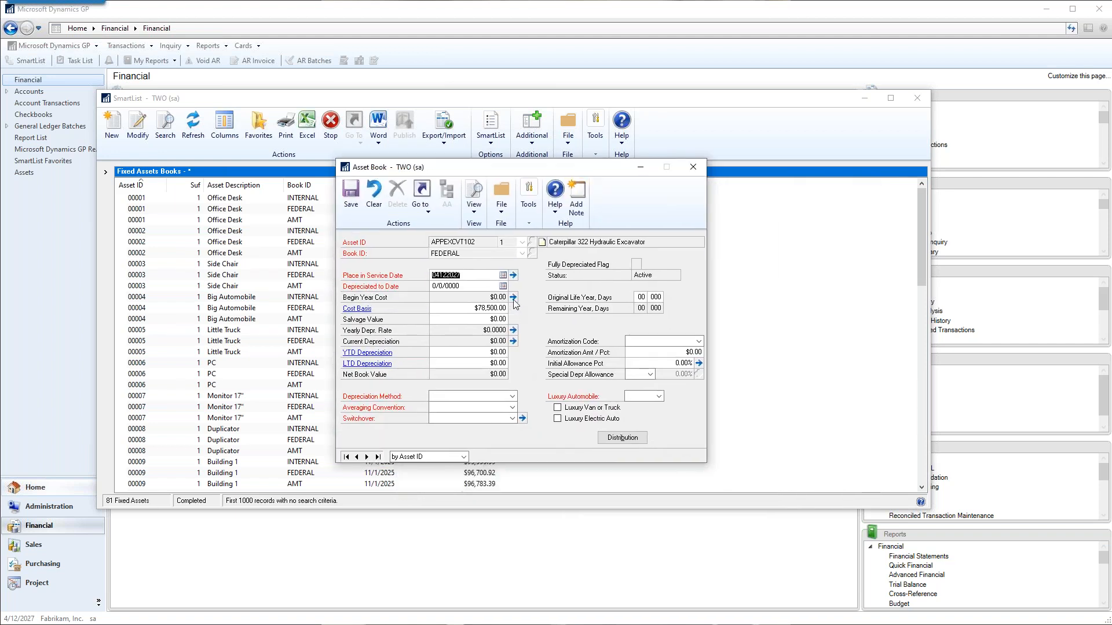
key("Tab")
left_click_drag(481, 173, 377, 119)
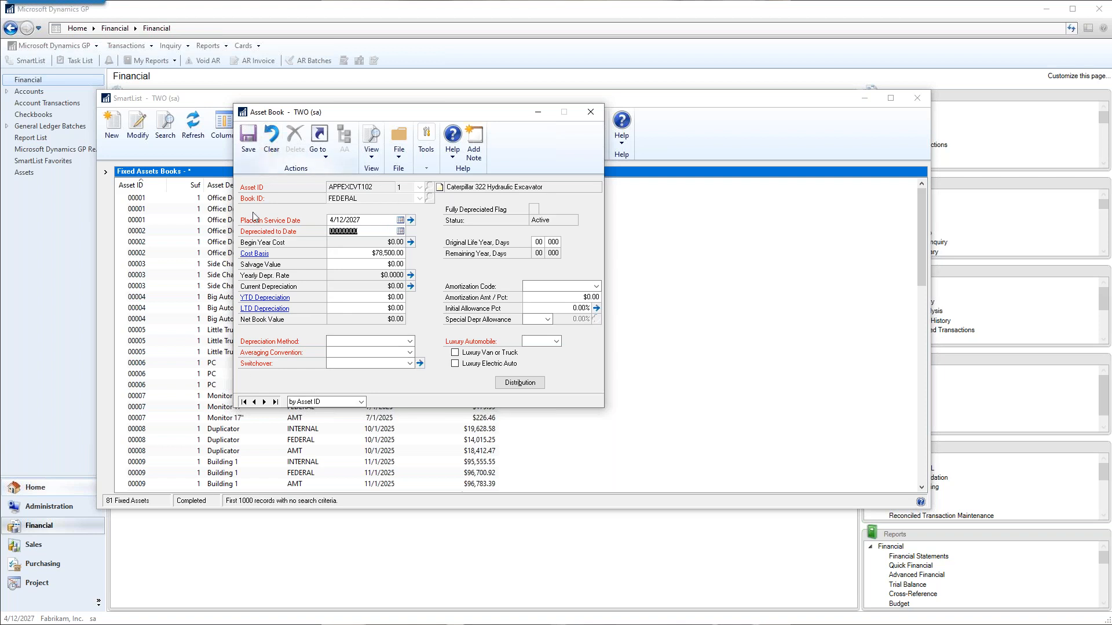
Browse to the first asset record in Asset Book, dismiss the class prompts, and close Book Class Setup.
left_click(244, 401)
left_click(559, 351)
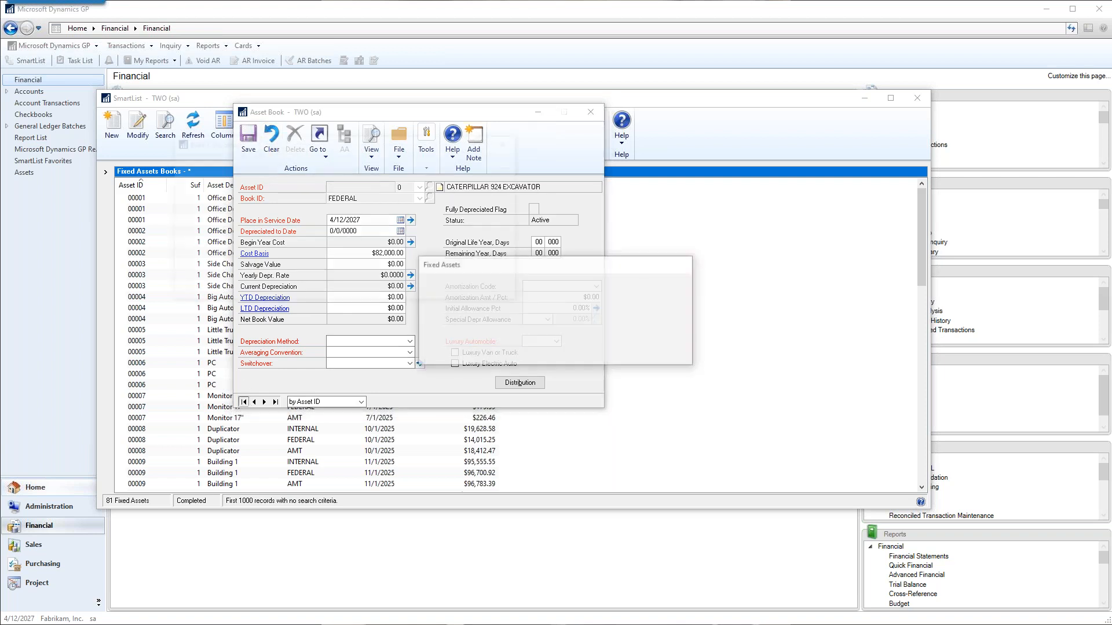
left_click(589, 351)
left_click(588, 351)
left_click(544, 350)
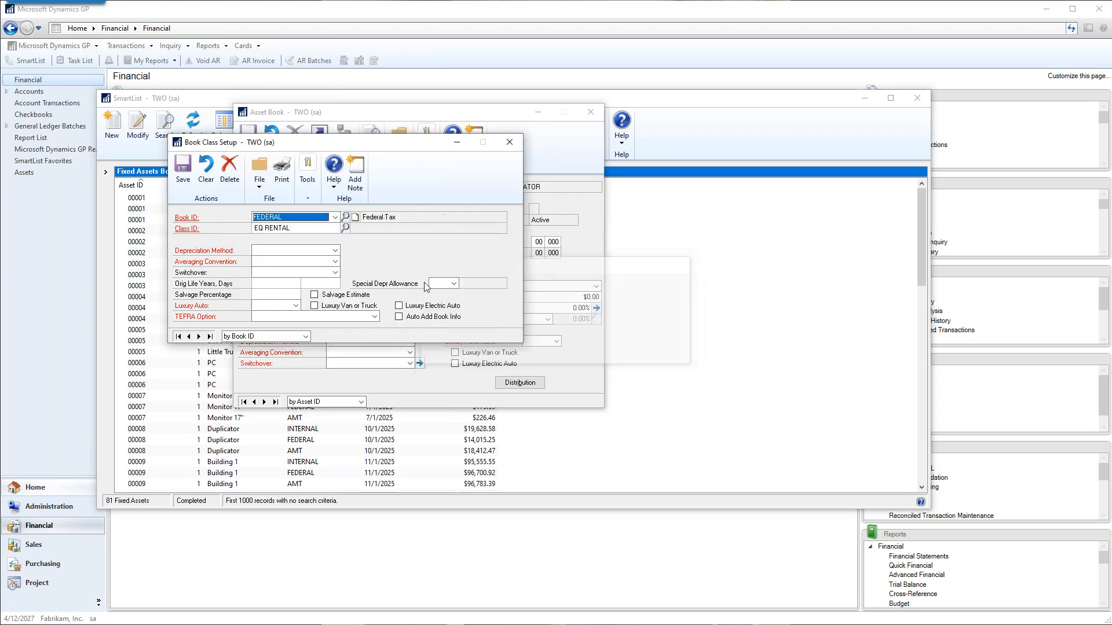
left_click(504, 142)
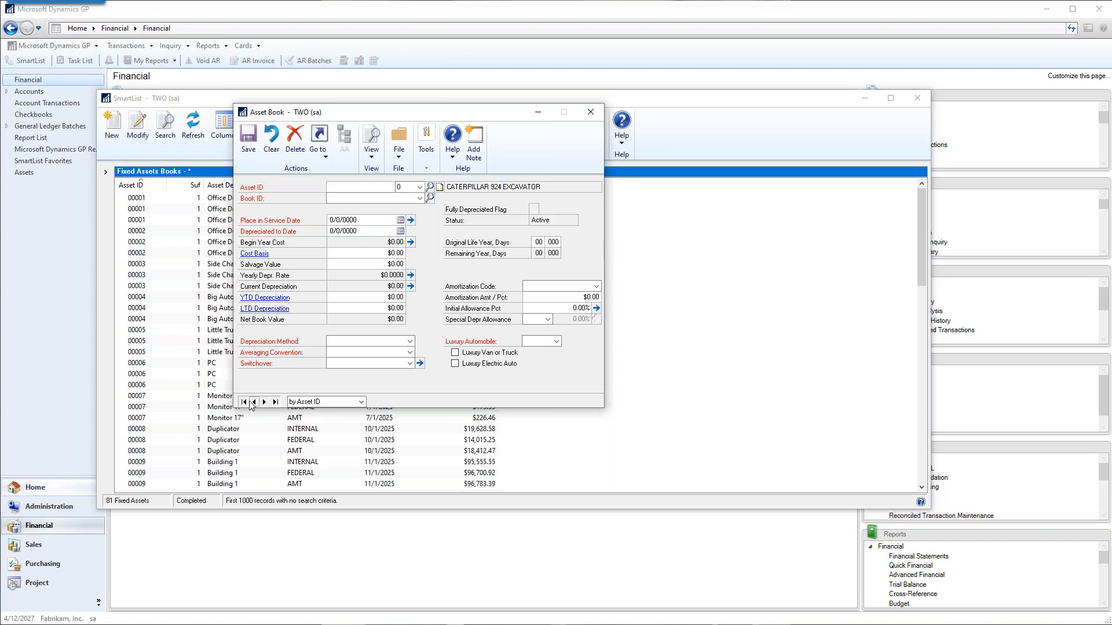
Browse to the last asset record, display its FEDERAL book, and close the Asset Book window.
left_click(275, 402)
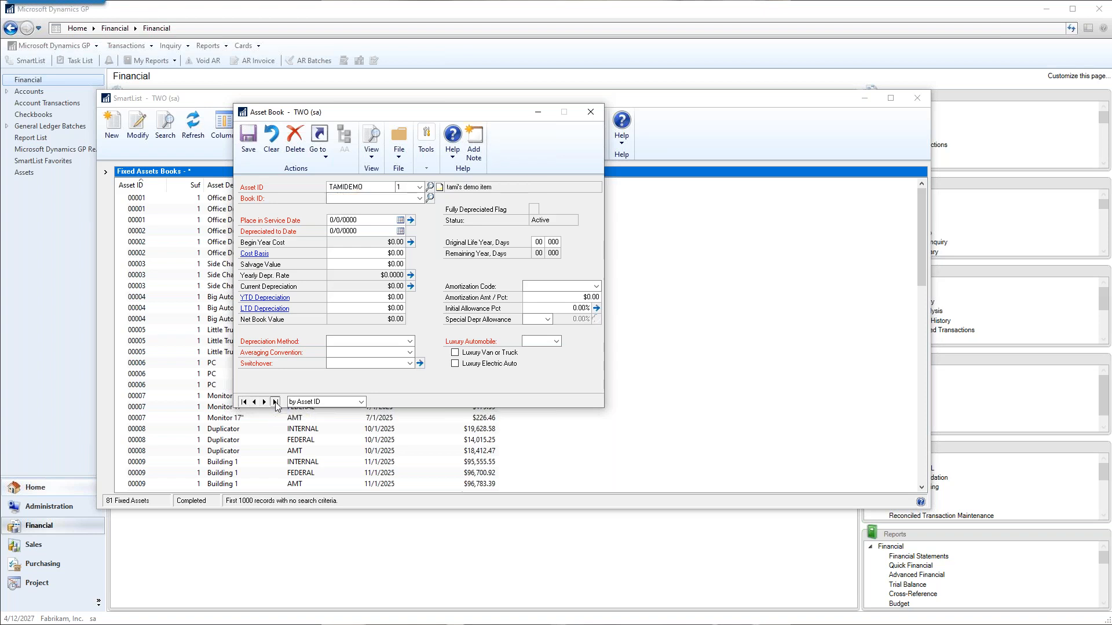
left_click(419, 199)
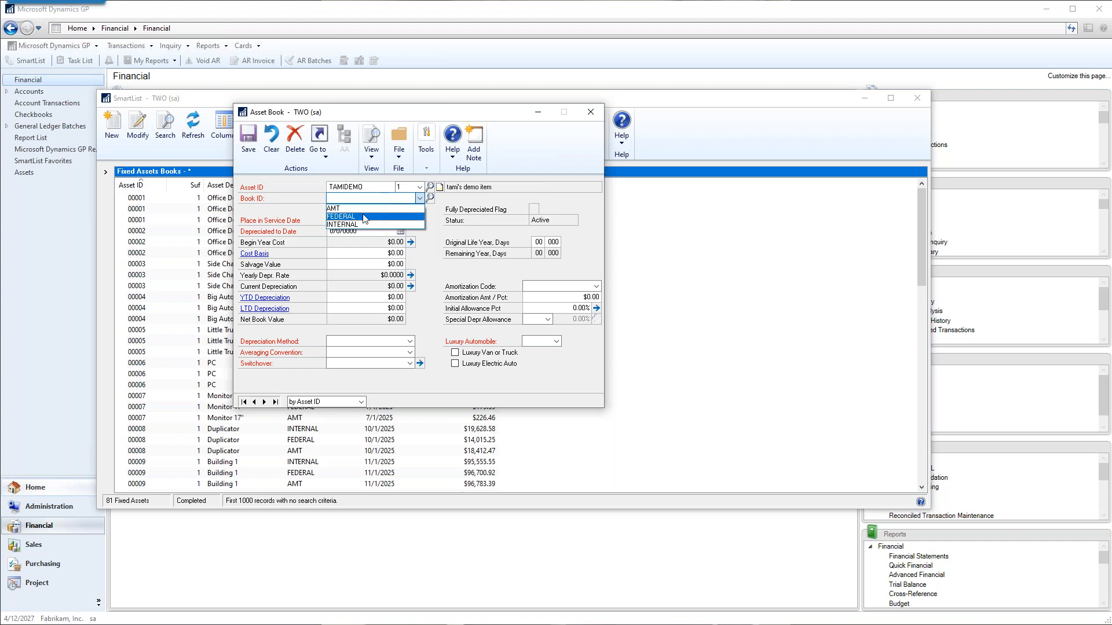
left_click(412, 224)
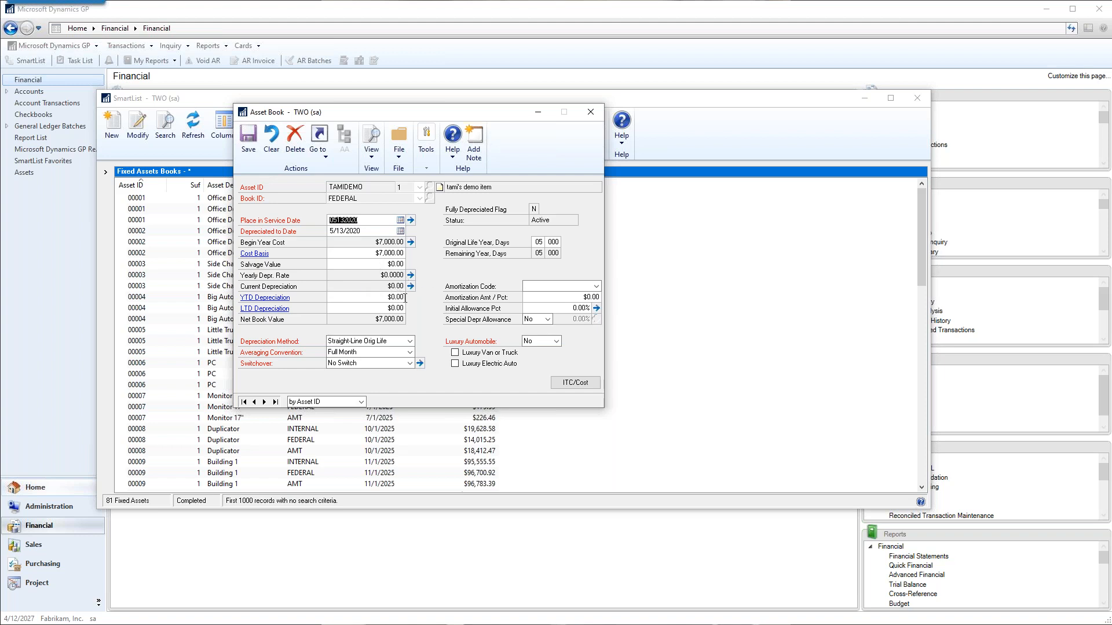
left_click(591, 113)
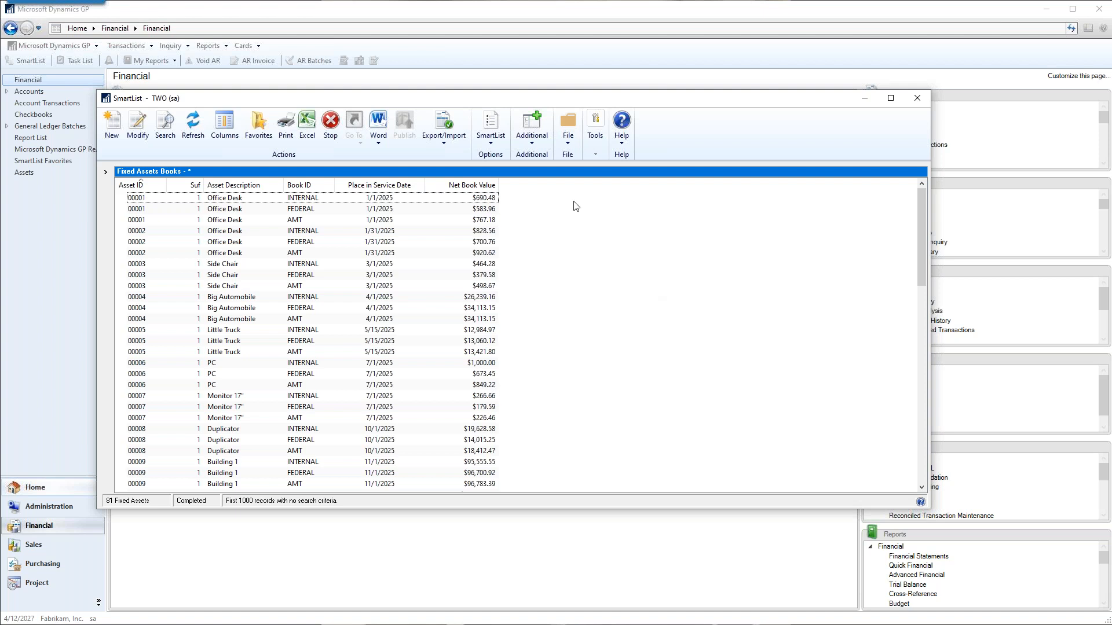
Display the default Fixed Assets Purchase list and widen its Asset ID and Description columns to show full values.
left_click(106, 172)
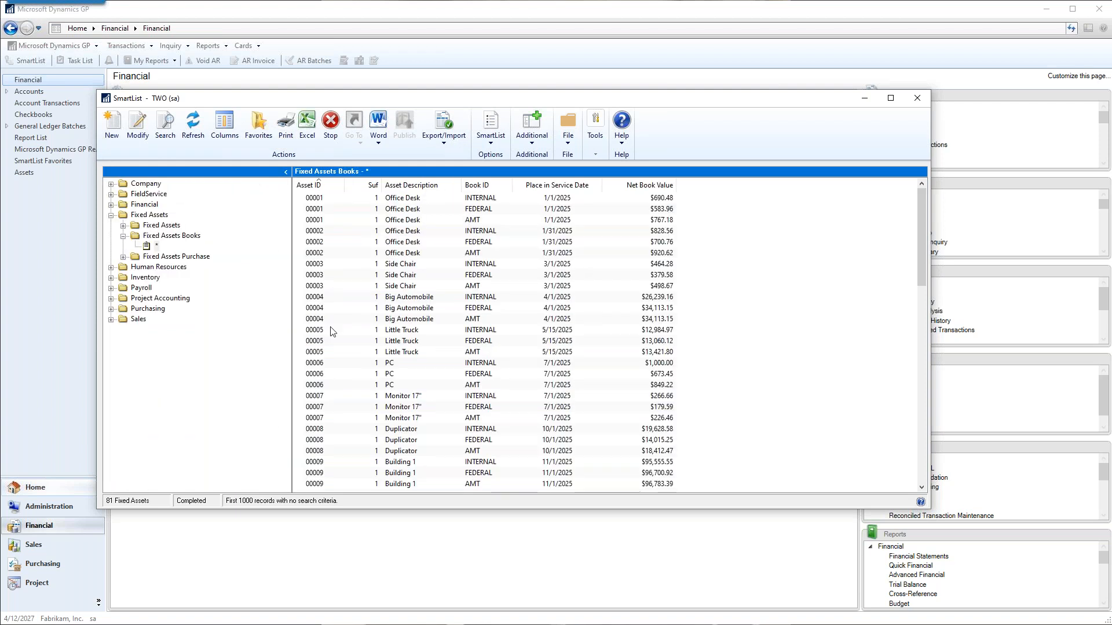
left_click(123, 256)
left_click(155, 267)
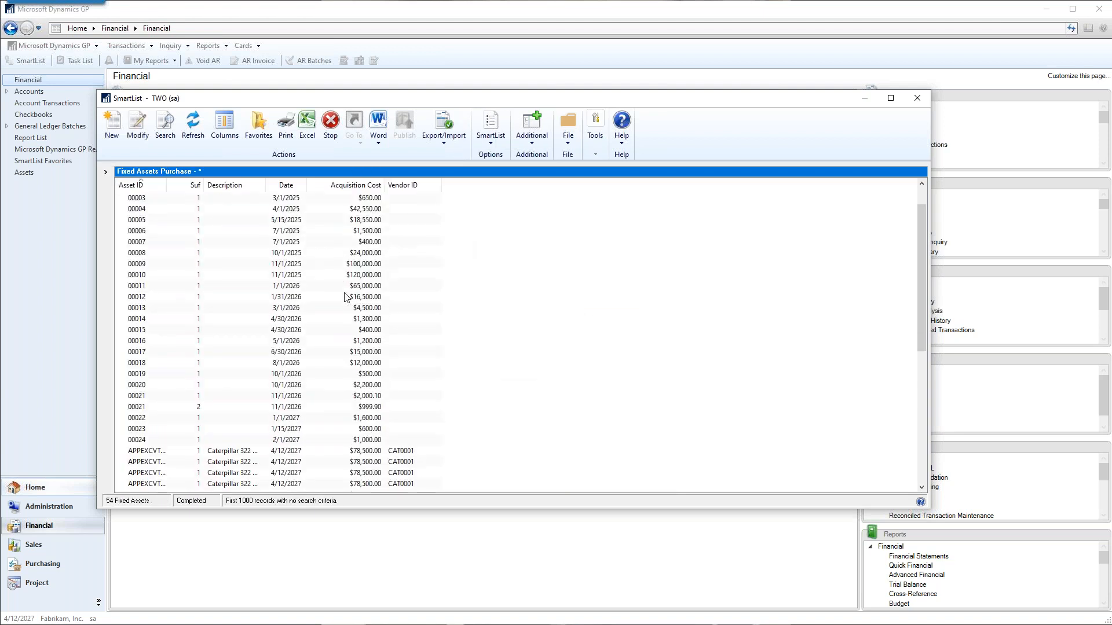
scroll(346, 297, "down", 8)
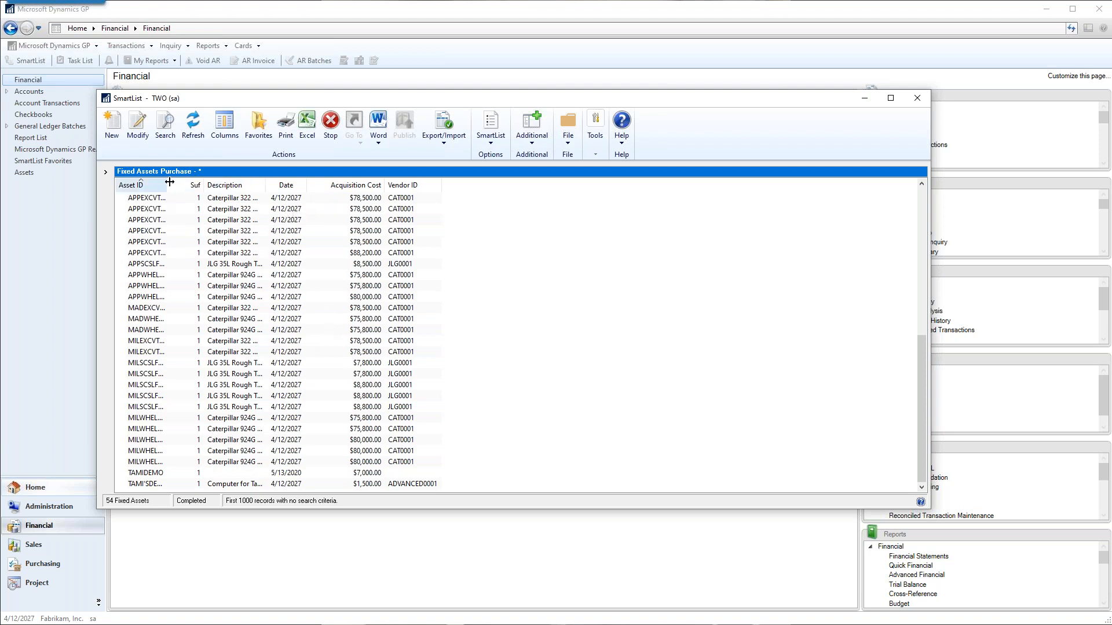
left_click_drag(169, 182, 201, 182)
left_click(228, 255)
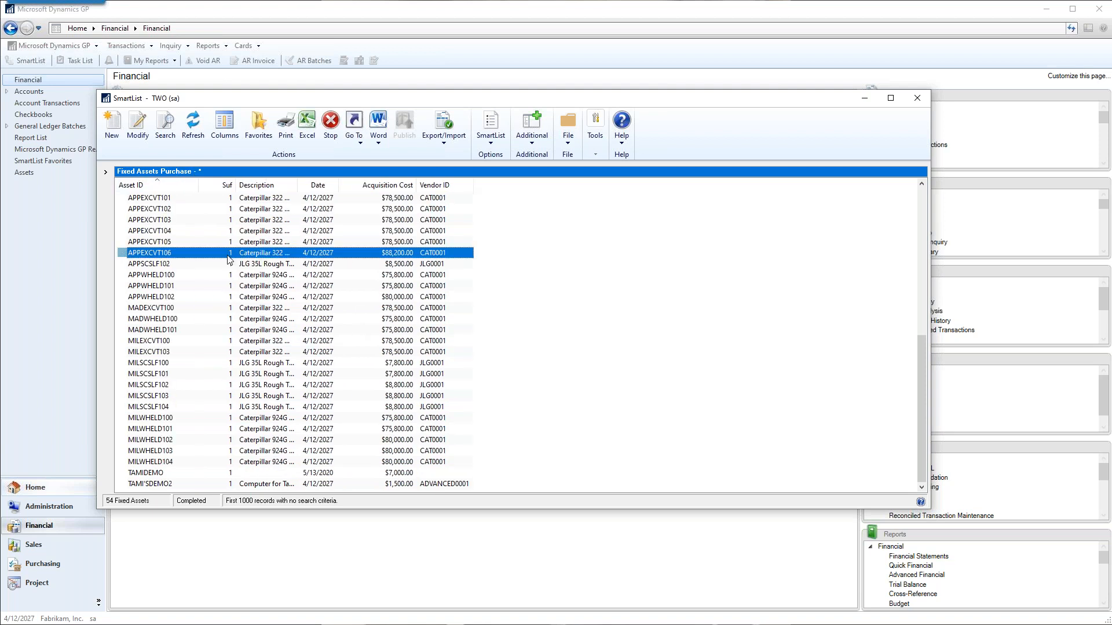
left_click_drag(298, 182, 350, 182)
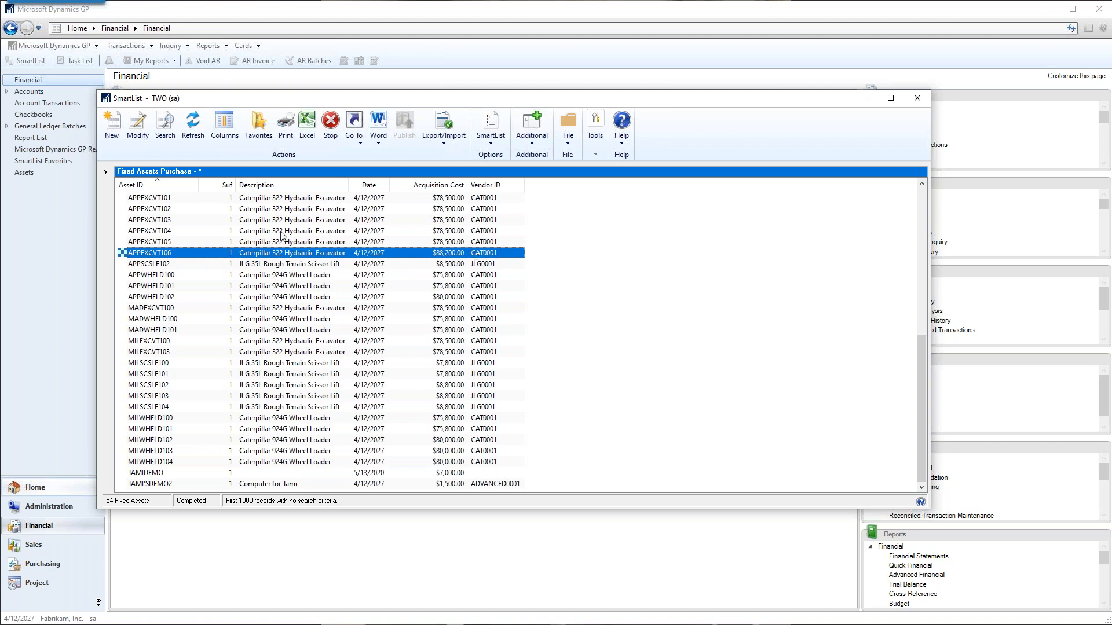
Add the Document Number column to the Fixed Assets Purchase list.
left_click(229, 132)
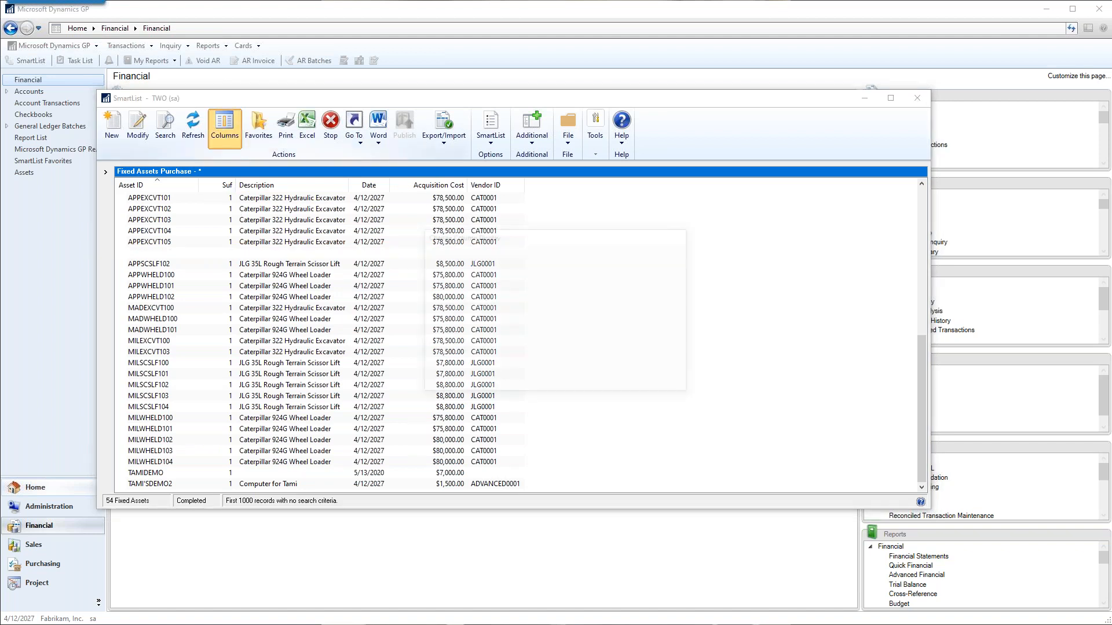
left_click(442, 382)
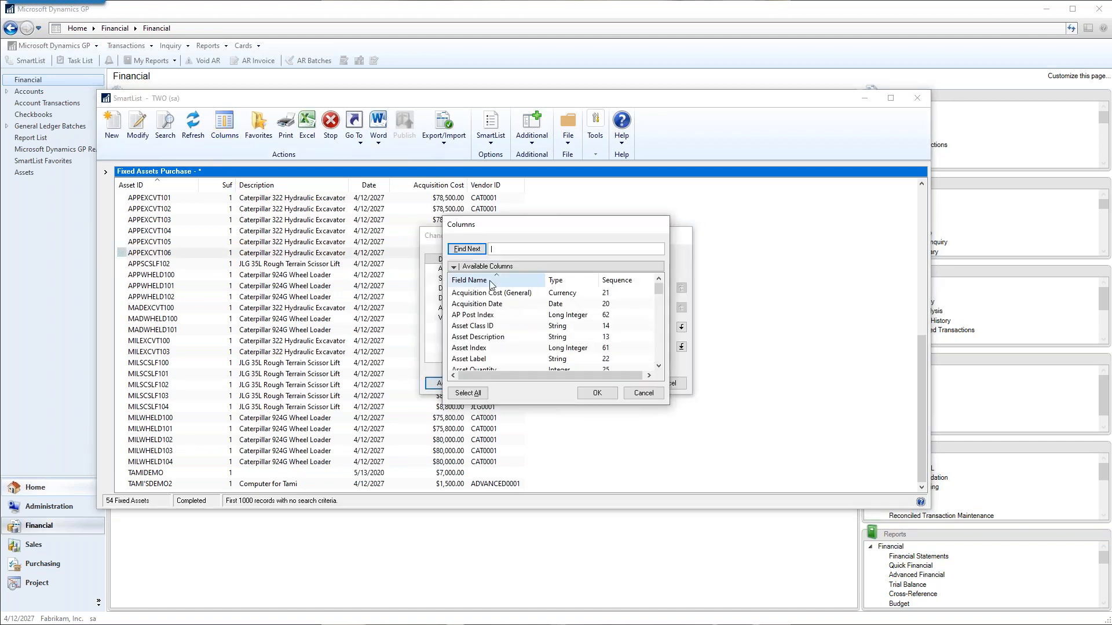
left_click_drag(520, 230, 351, 209)
scroll(364, 330, "down", 5)
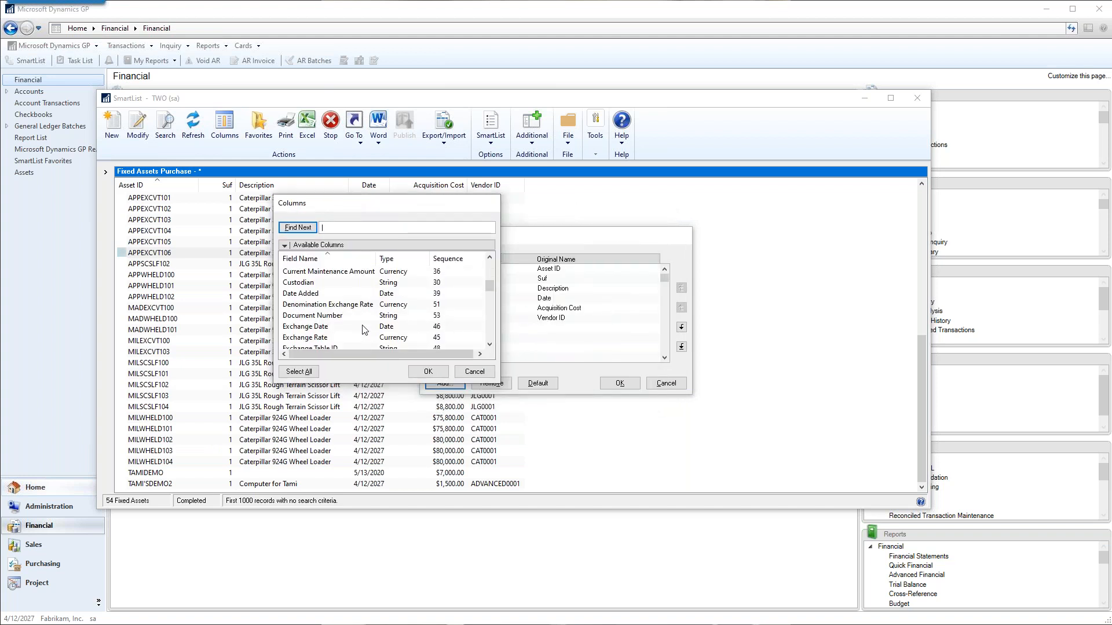
left_click(319, 315)
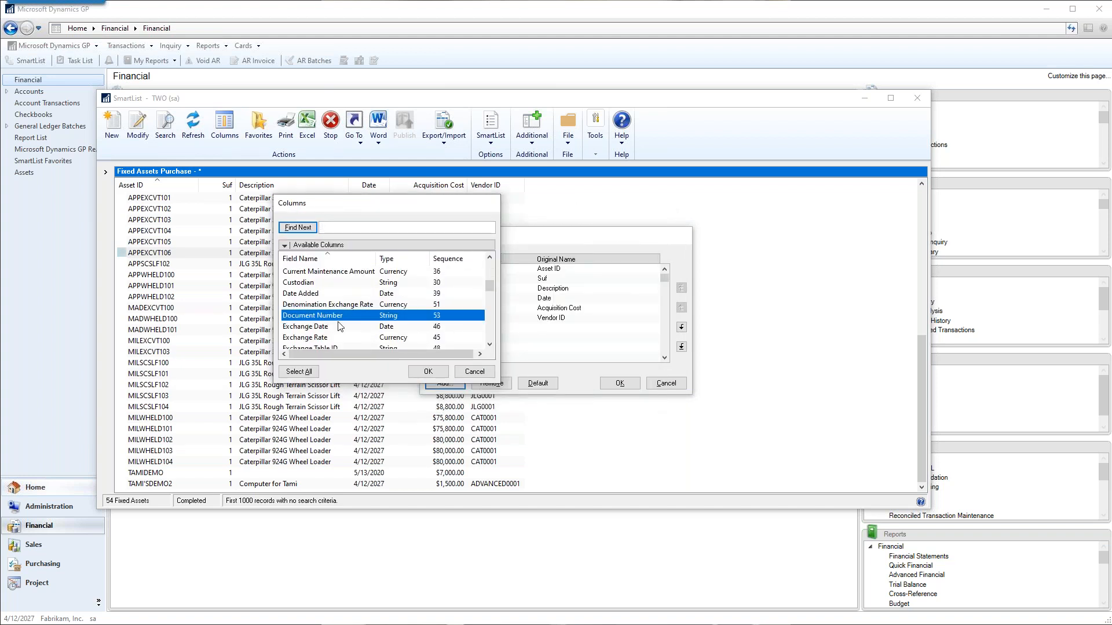
left_click(433, 372)
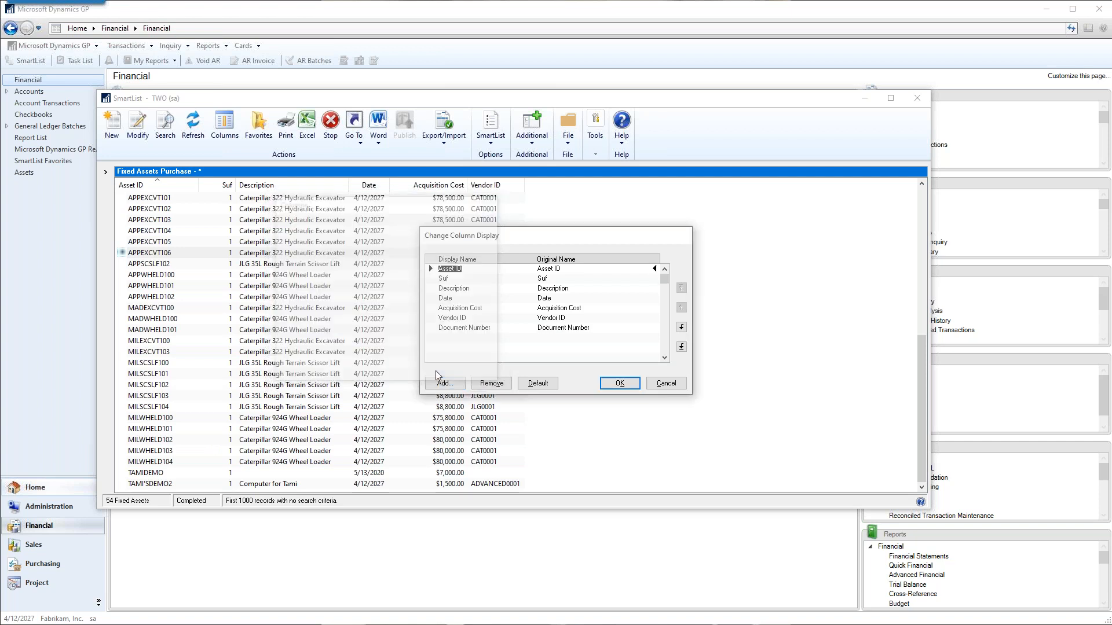
left_click(624, 387)
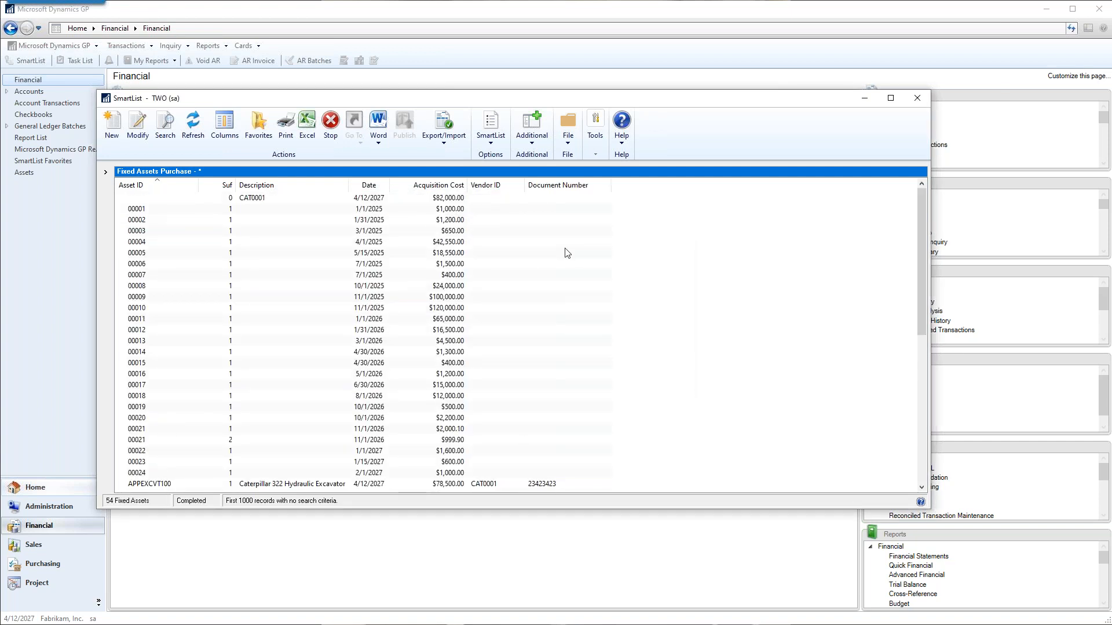
Examine the document numbers of the purchased assets down to the end of the list and close SmartList.
scroll(580, 373, "down", 5)
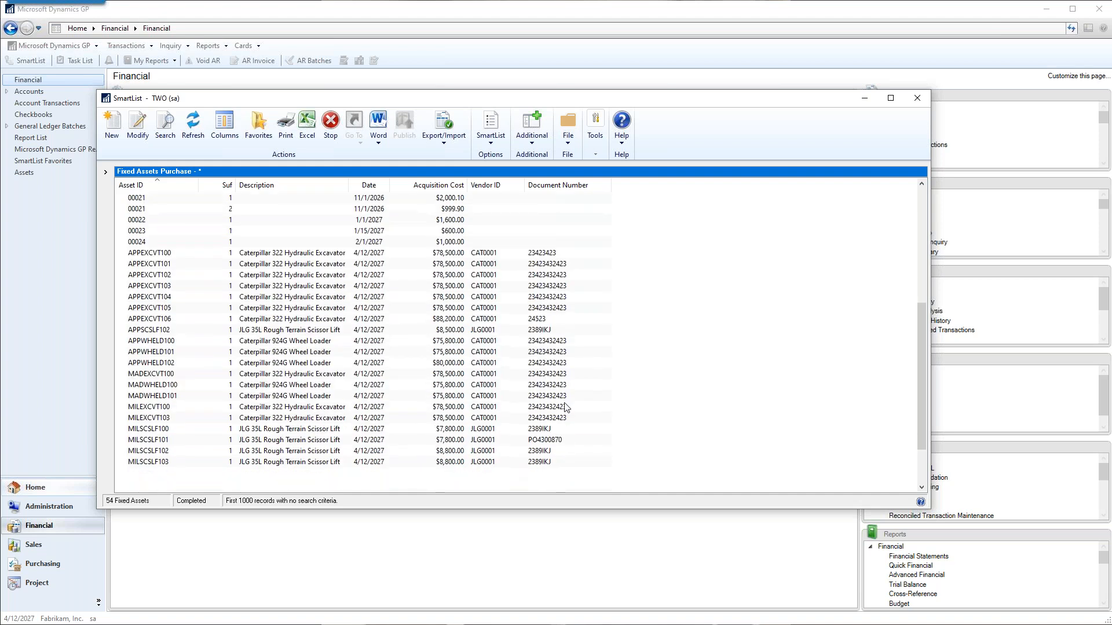
scroll(566, 407, "down", 2)
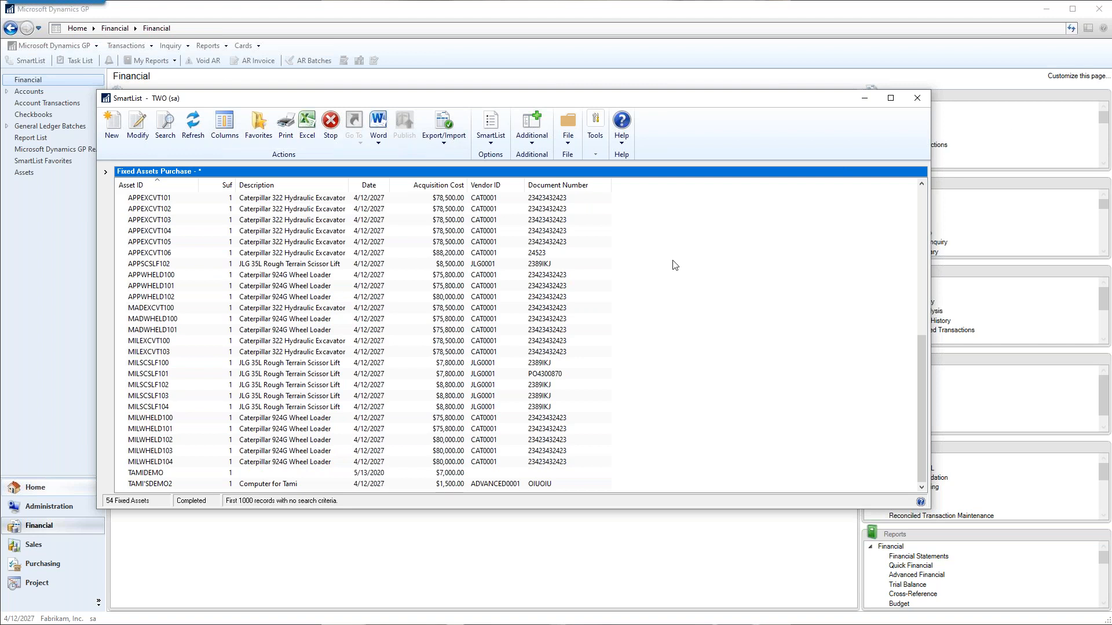
left_click(920, 97)
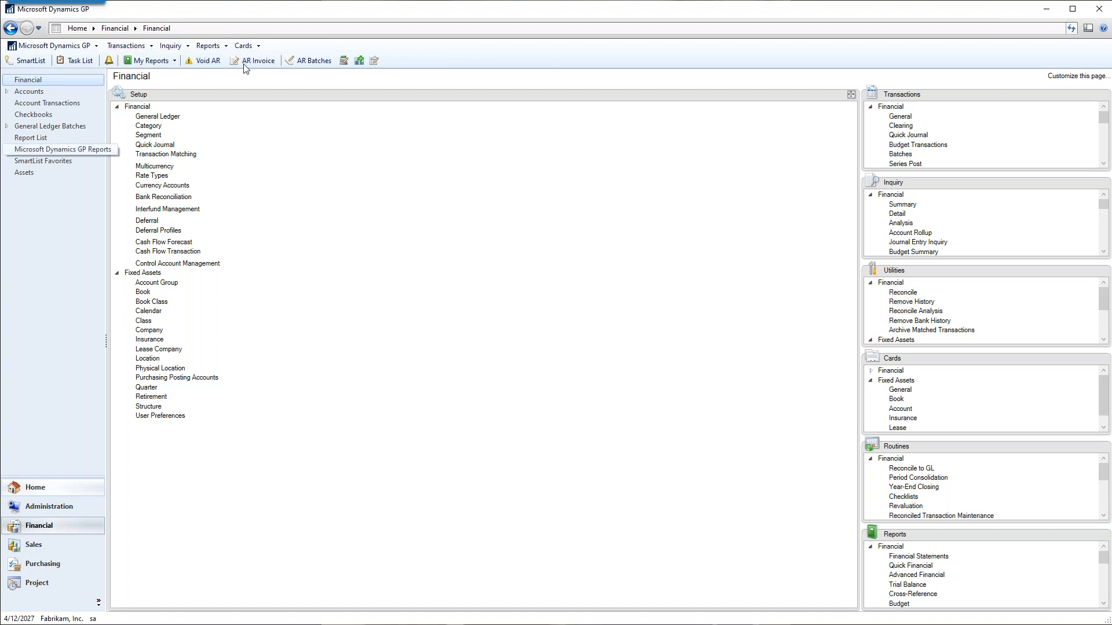
Open the fixed assets Financial Detail inquiry and display asset 00004 with its FEDERAL book.
left_click(171, 47)
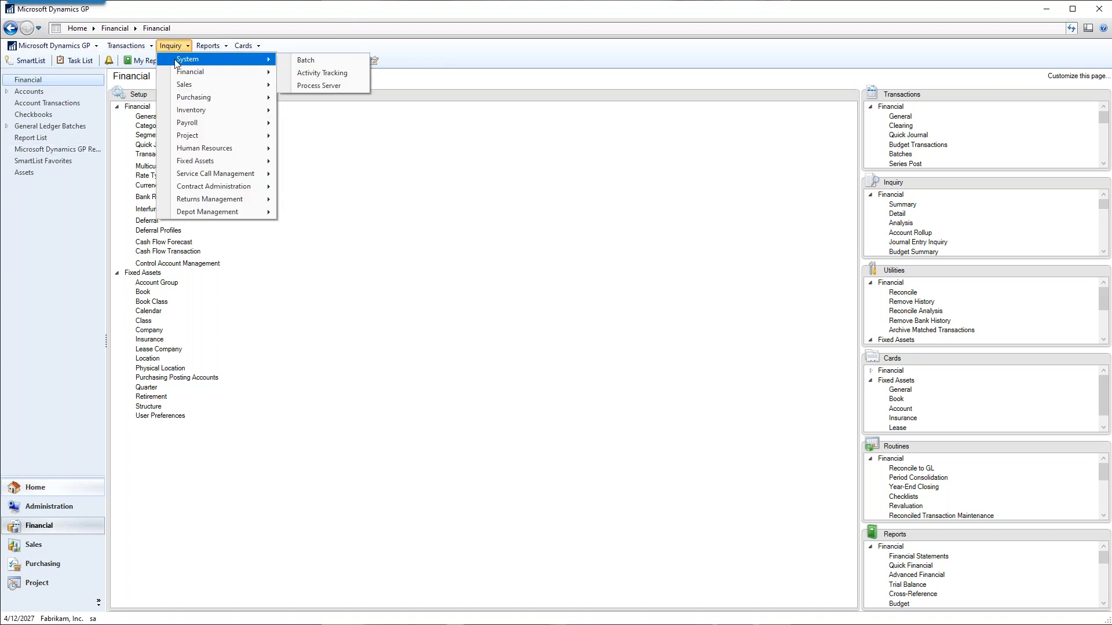
mouse_move(176, 77)
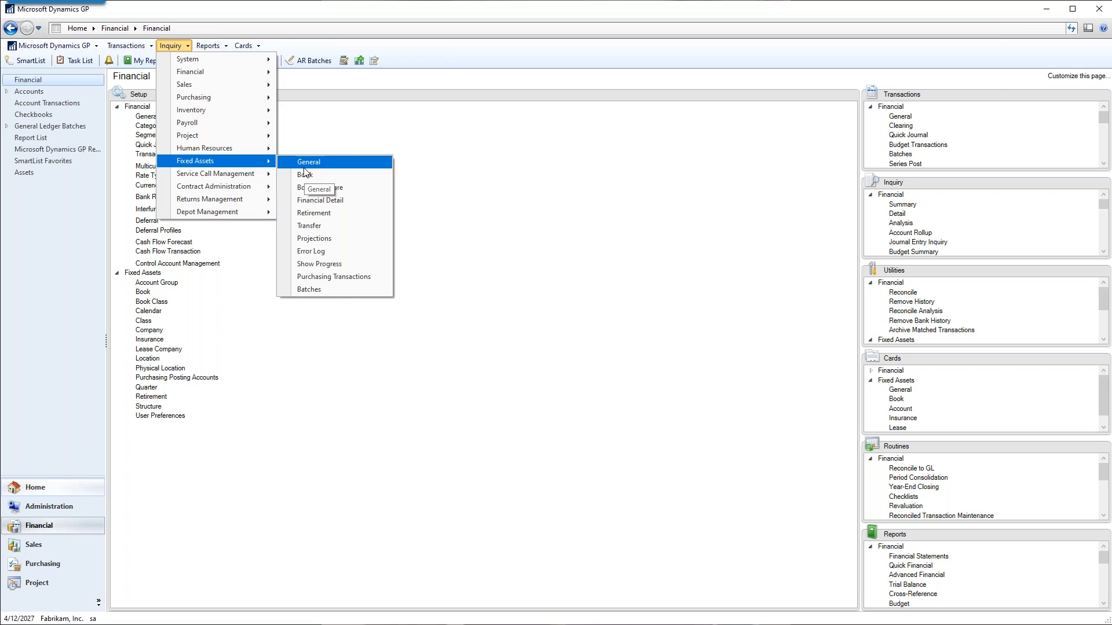
left_click(333, 204)
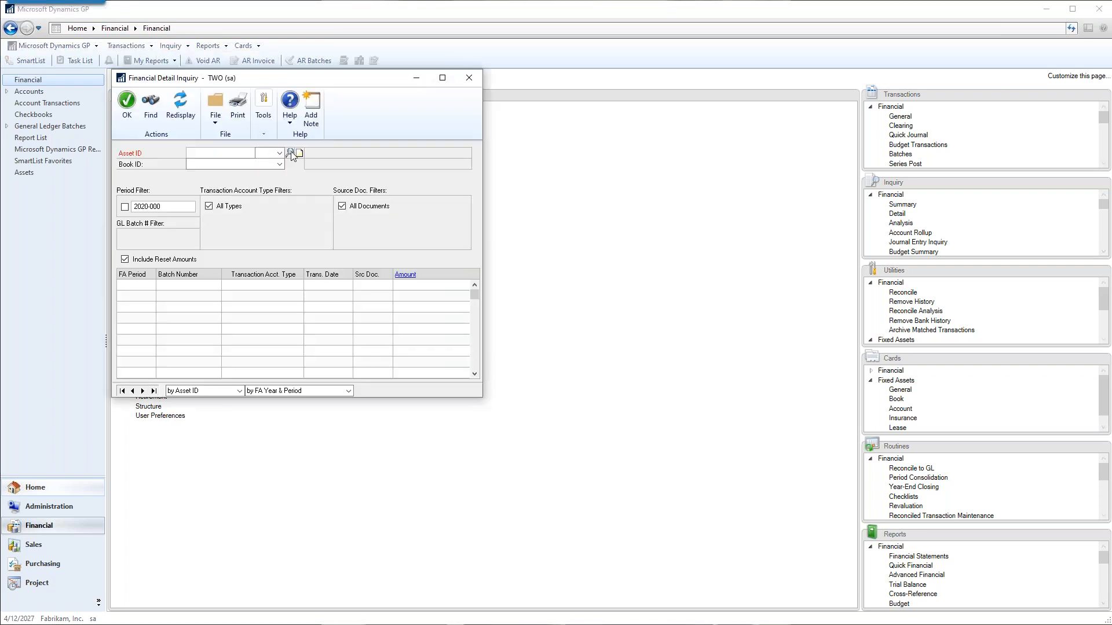
left_click(290, 153)
double_click(149, 260)
left_click(236, 166)
left_click(213, 184)
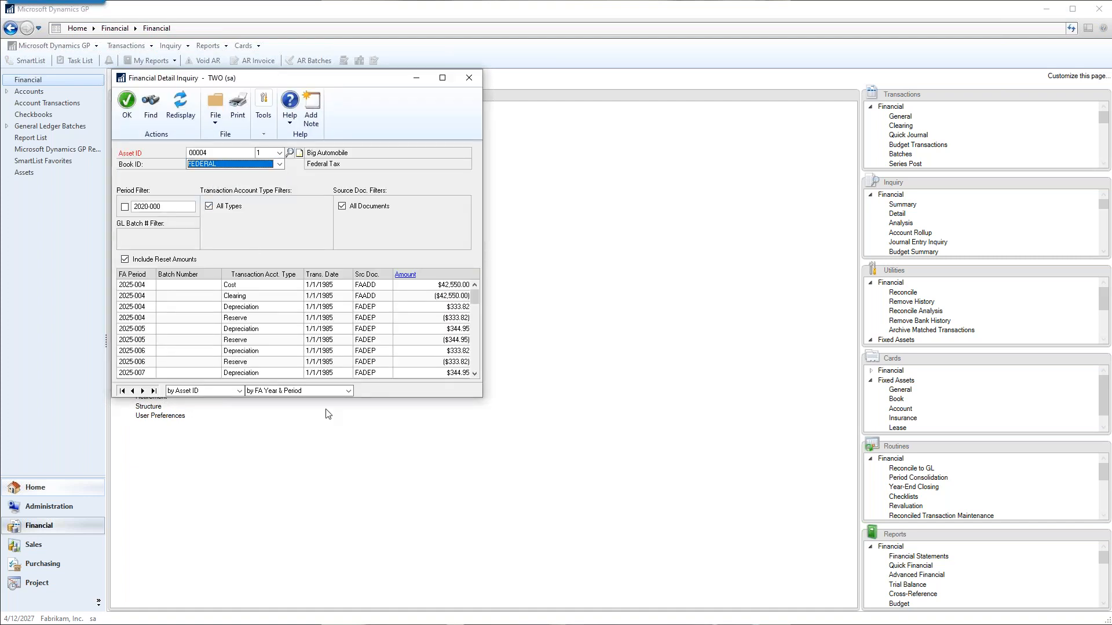
Lengthen the Financial Detail Inquiry window and examine the asset's transactions from first to last period.
left_click_drag(381, 412, 382, 590)
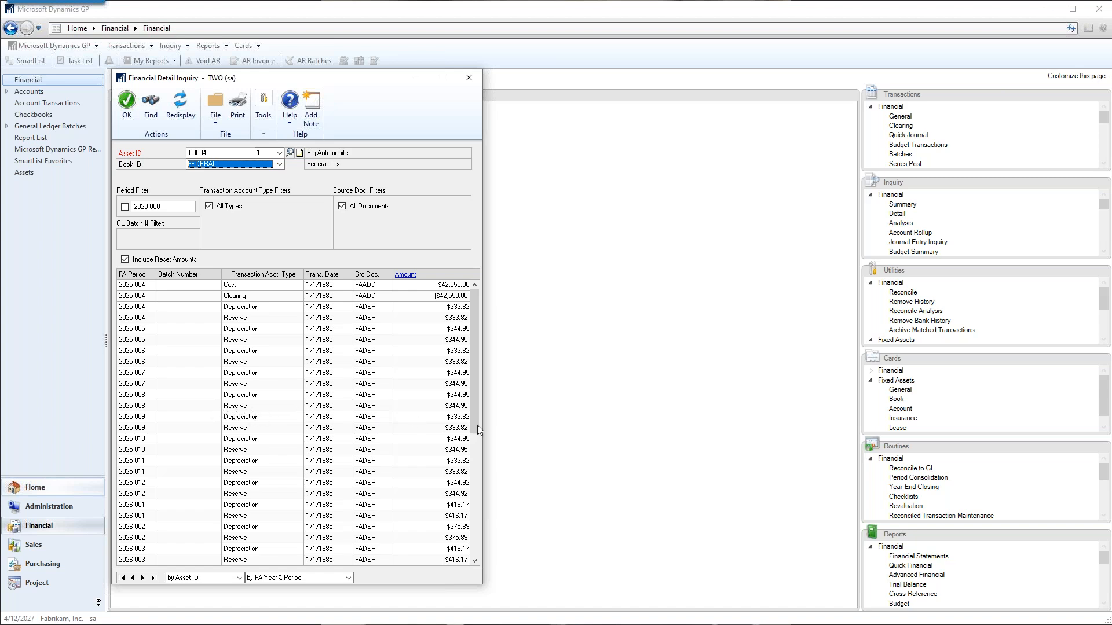
left_click_drag(476, 418, 472, 557)
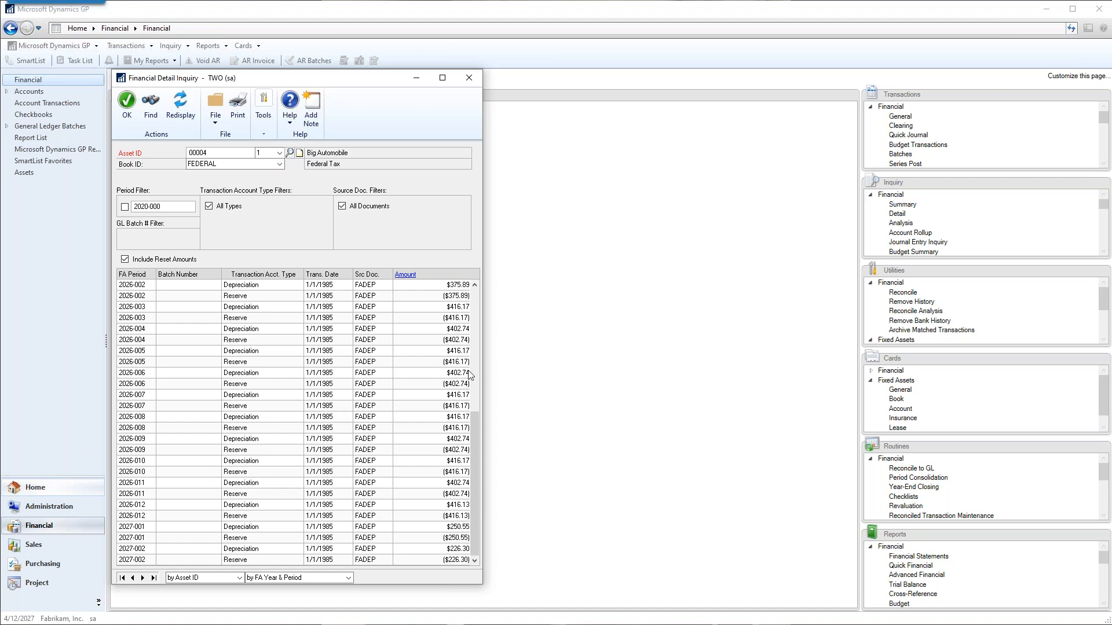
left_click_drag(479, 423, 475, 304)
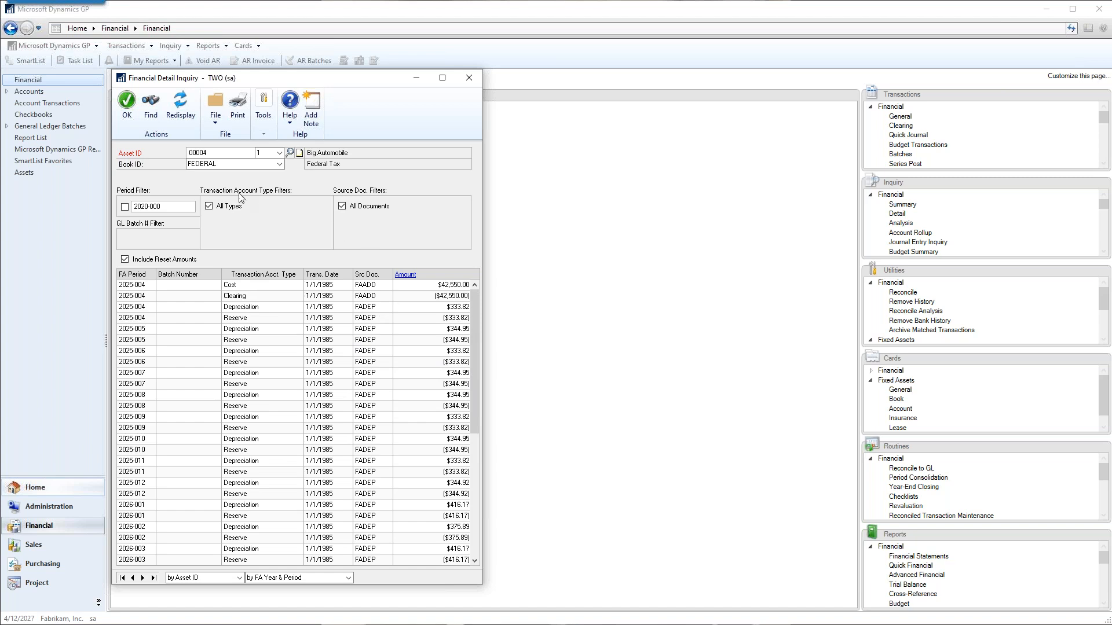
Look at the available transaction account type and source document filters, restoring All Types and All Documents.
left_click(209, 206)
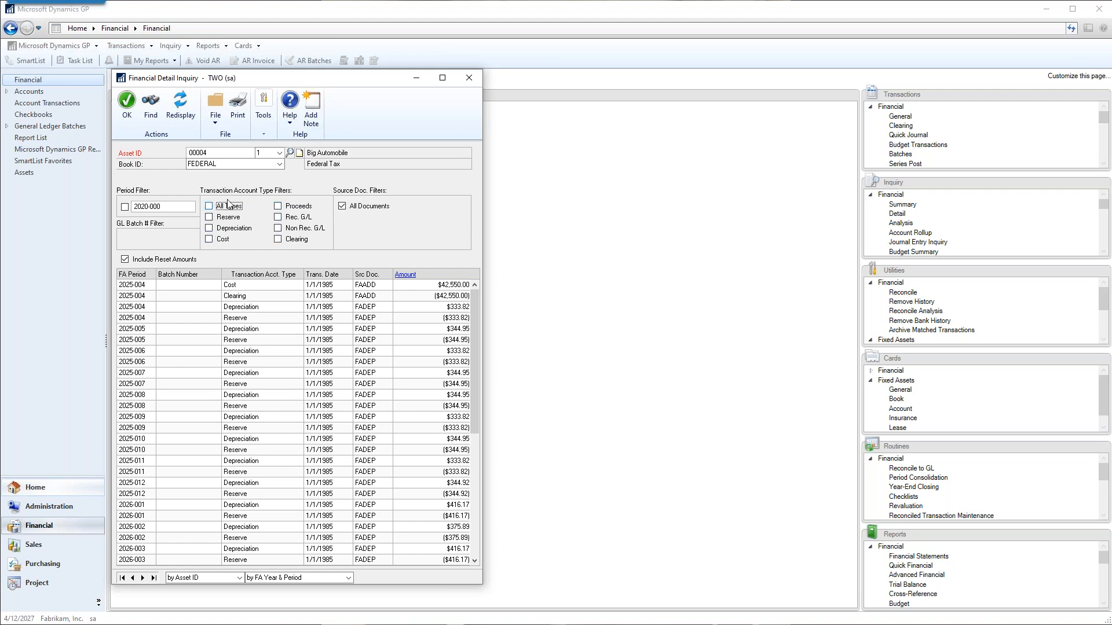
left_click(209, 207)
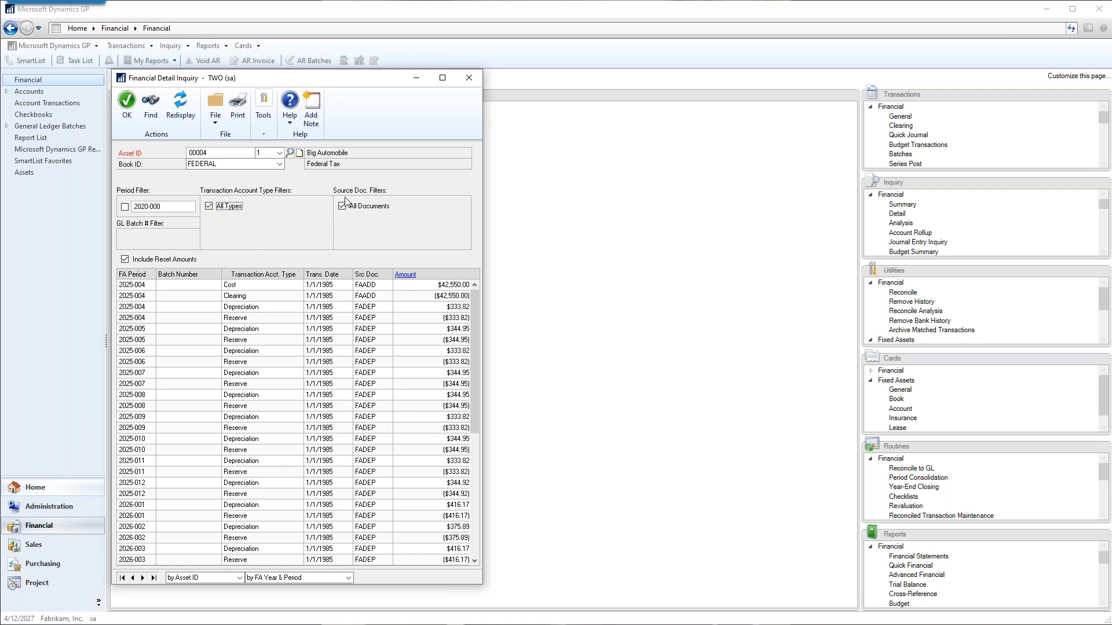
left_click(342, 207)
left_click(392, 217)
left_click(392, 217)
left_click(342, 206)
Filter the inquiry to the Depreciation account type only, keep All Documents selected, and redisplay the transactions.
left_click(209, 206)
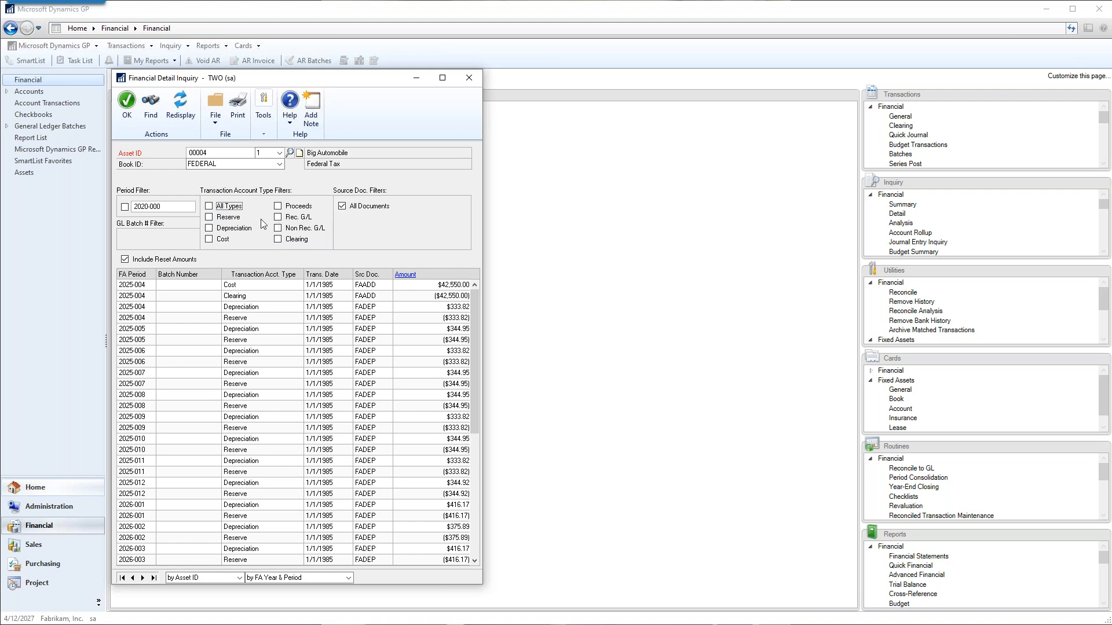
left_click(342, 207)
left_click(383, 218)
left_click(437, 207)
left_click(381, 227)
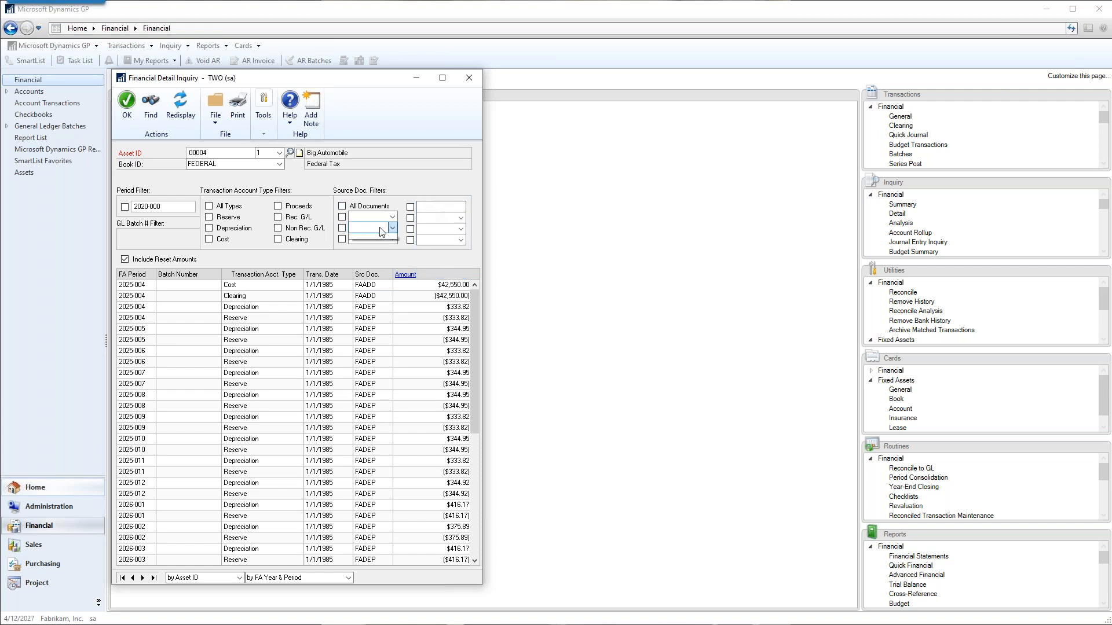
left_click(378, 225)
left_click(217, 230)
left_click(343, 206)
left_click(171, 103)
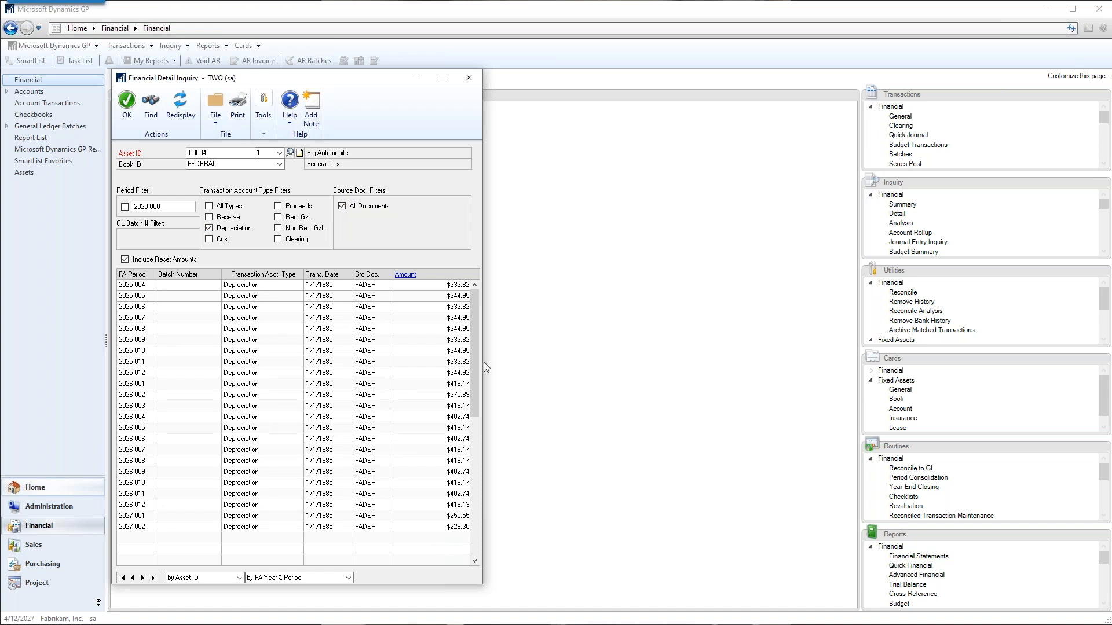
Print the FA Financial Detail Inquiry Report to screen, enlarge the output to examine it, and close the report.
left_click(139, 287)
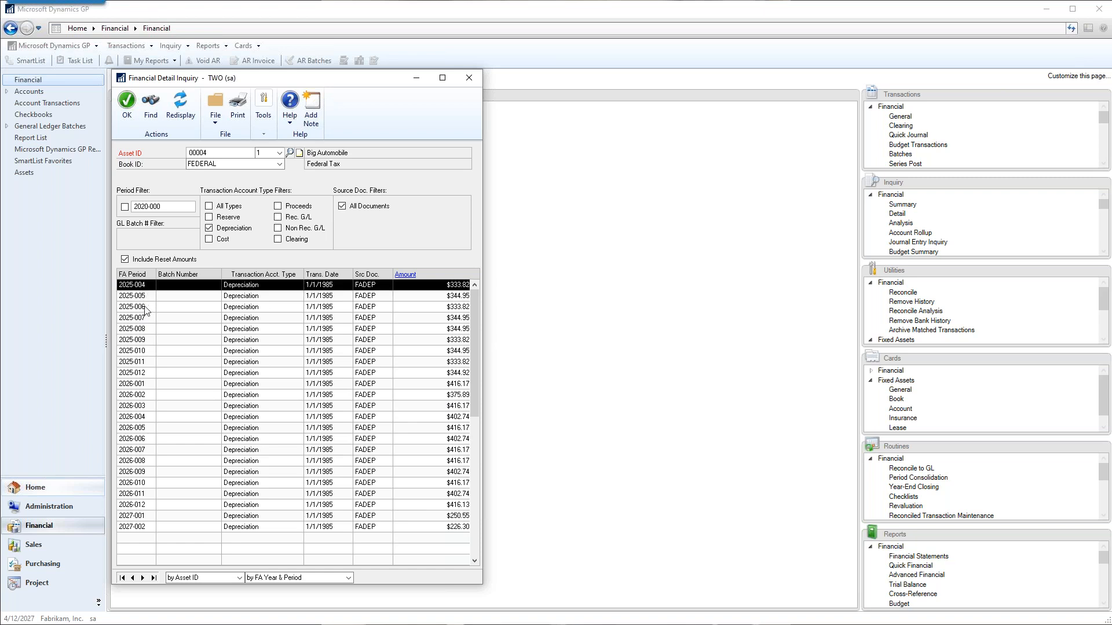
left_click(245, 107)
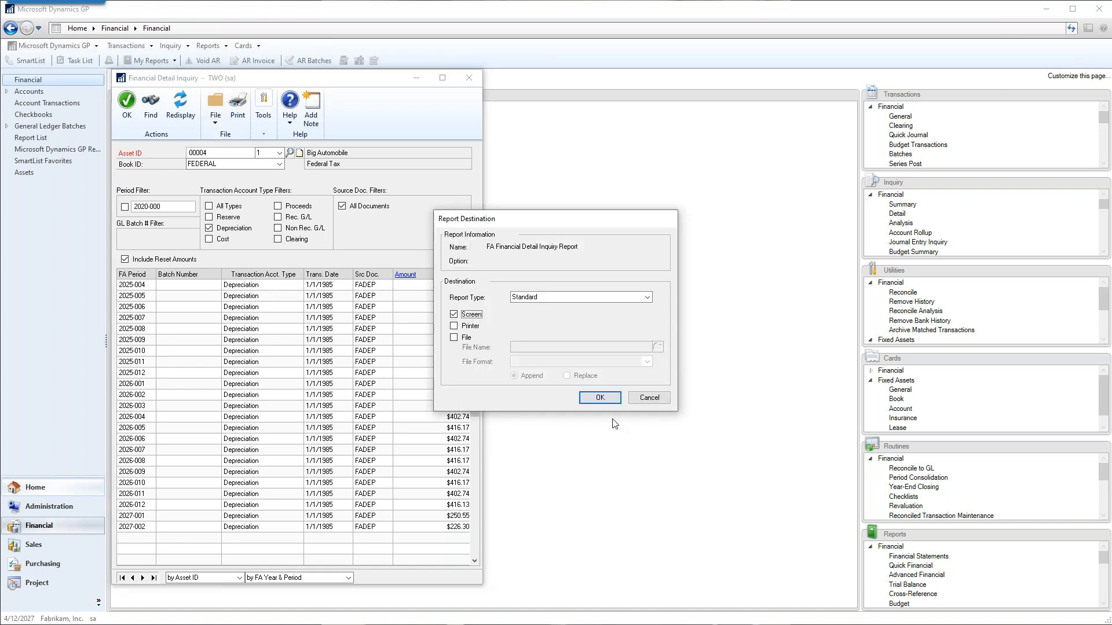
left_click(600, 397)
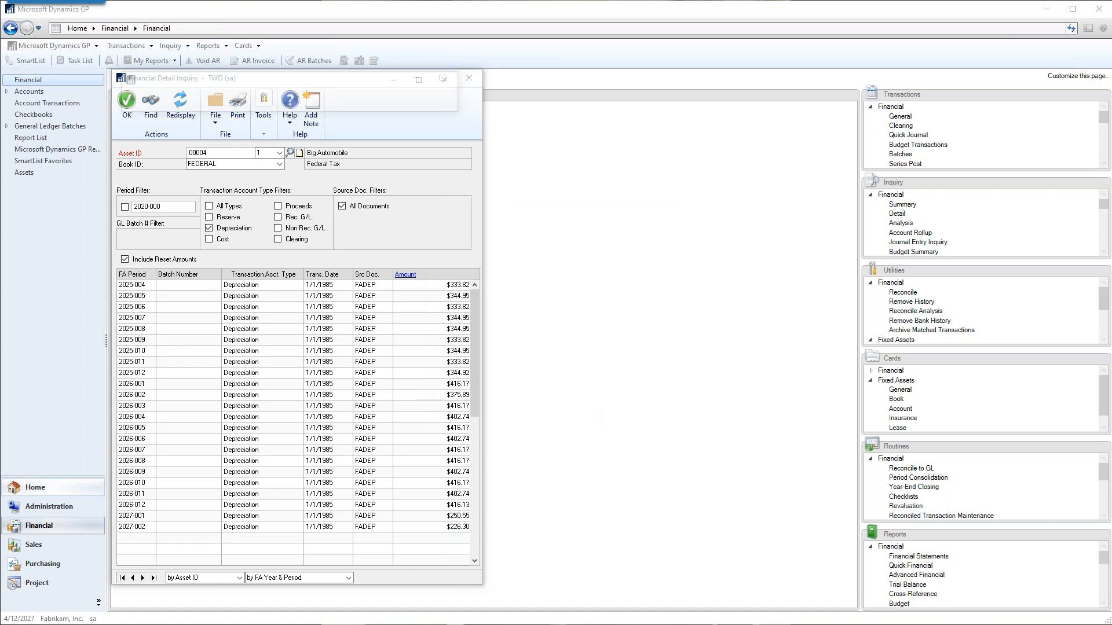
left_click_drag(589, 265, 919, 267)
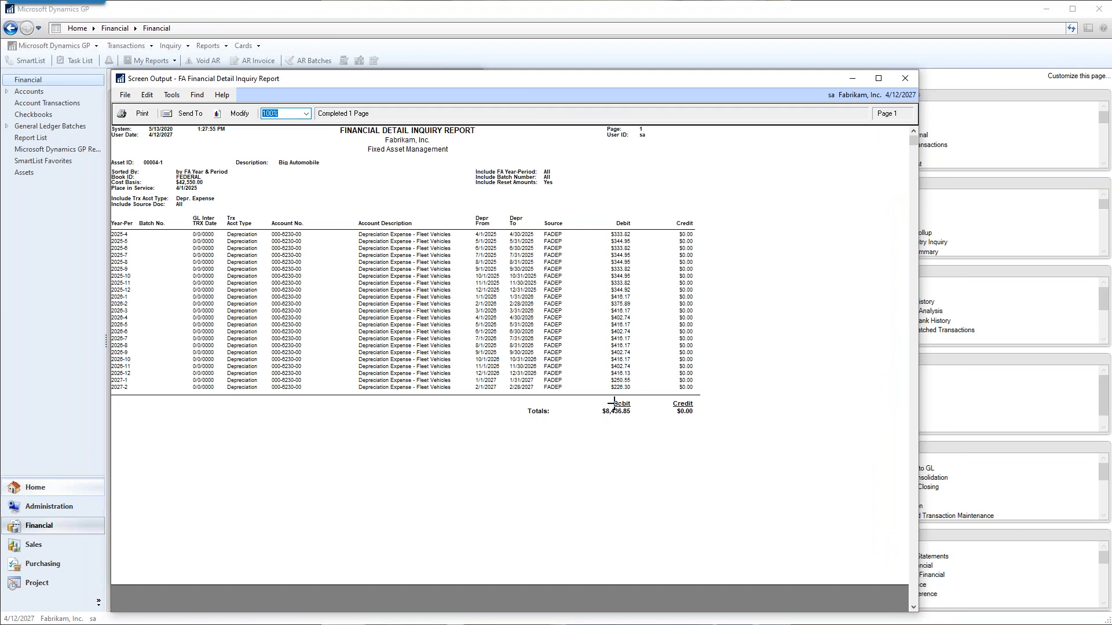
left_click(905, 81)
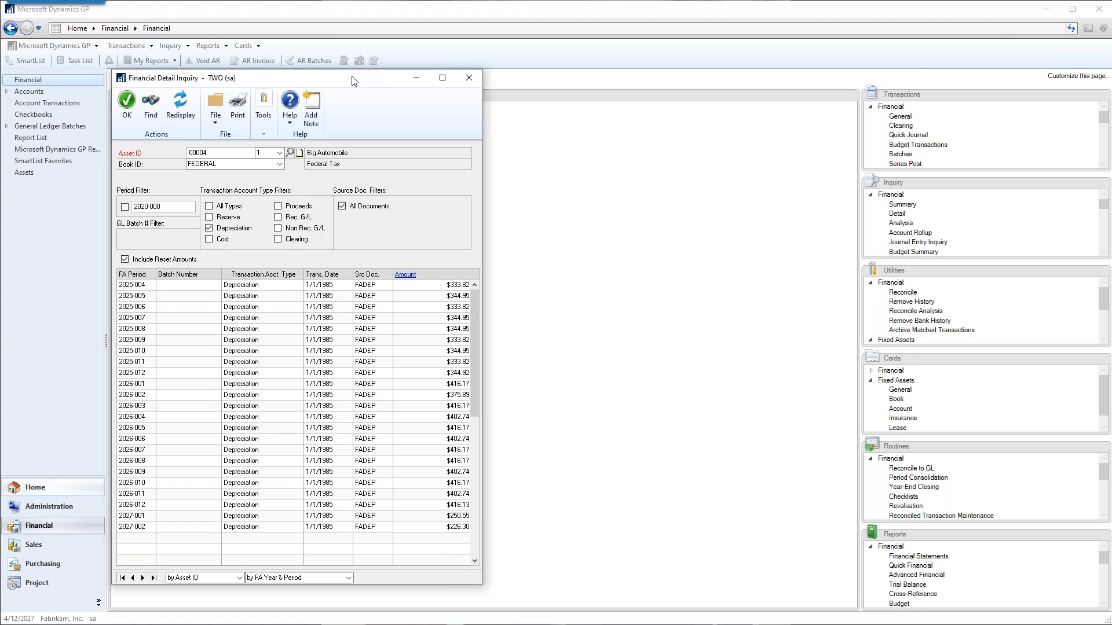
Try the 2020-000 period filter on the asset's transactions, clear it, and close the Financial Detail Inquiry.
left_click_drag(352, 77, 364, 47)
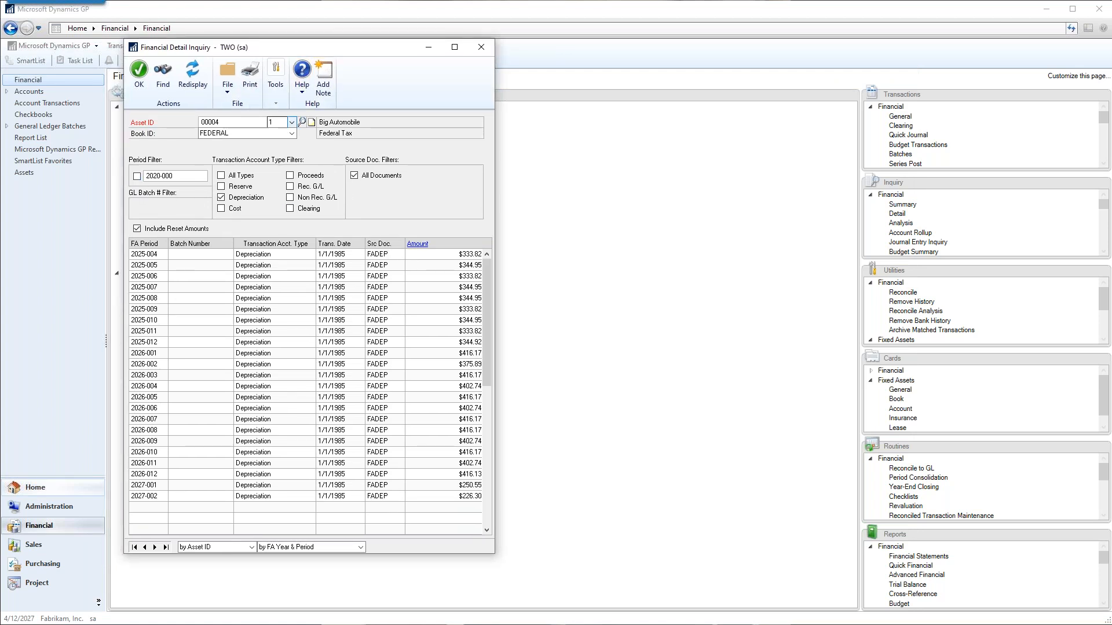
left_click(171, 177)
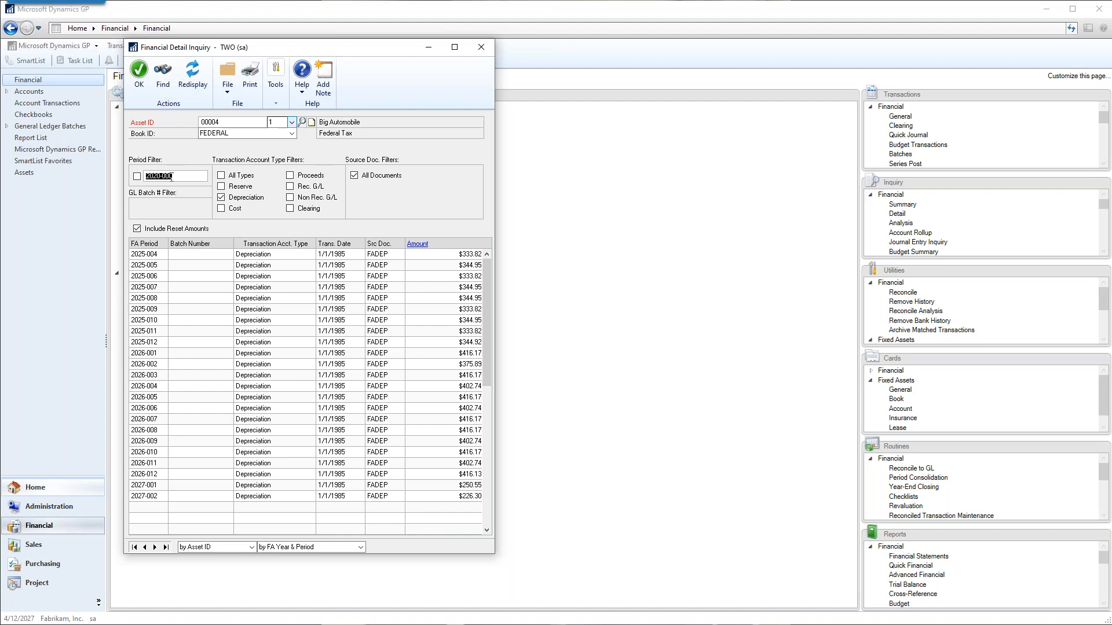
left_click(137, 176)
left_click(164, 178)
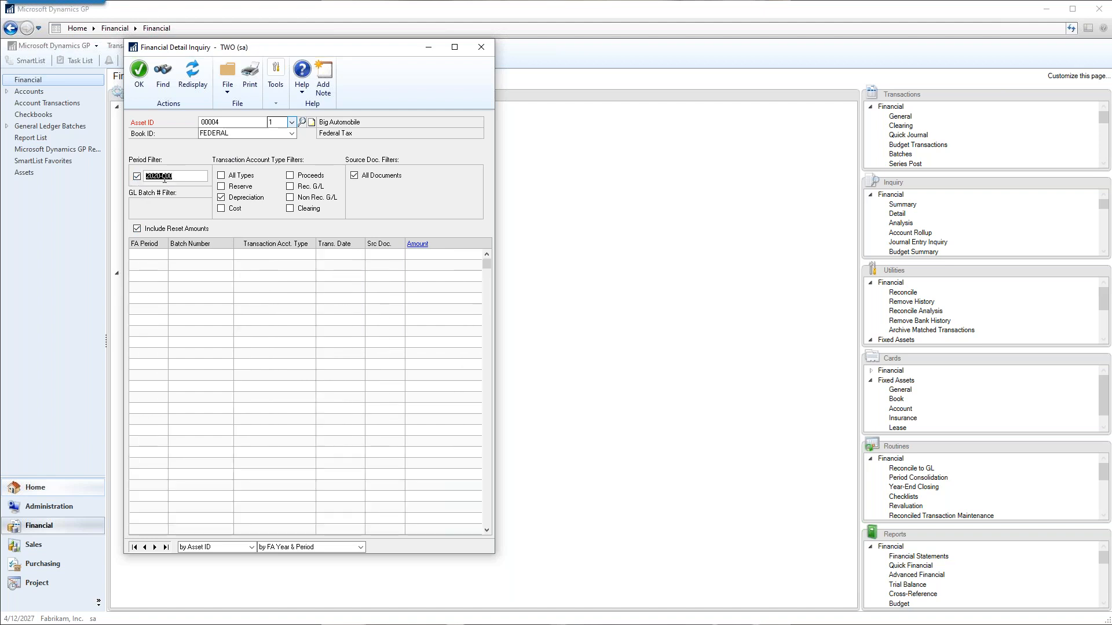
left_click(173, 175)
left_click(137, 176)
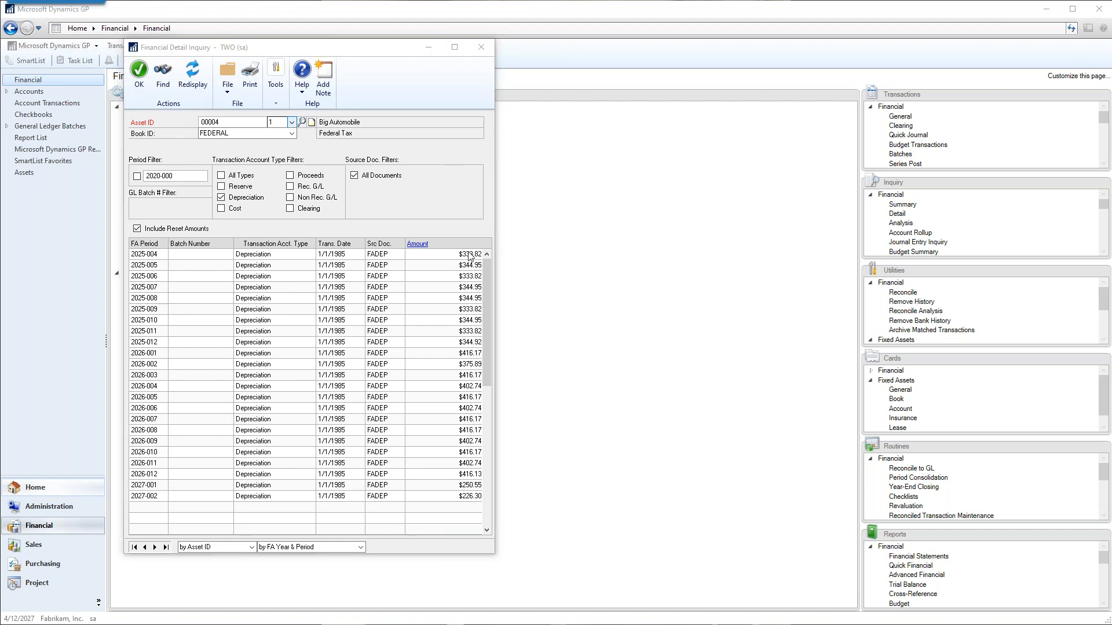
left_click(478, 56)
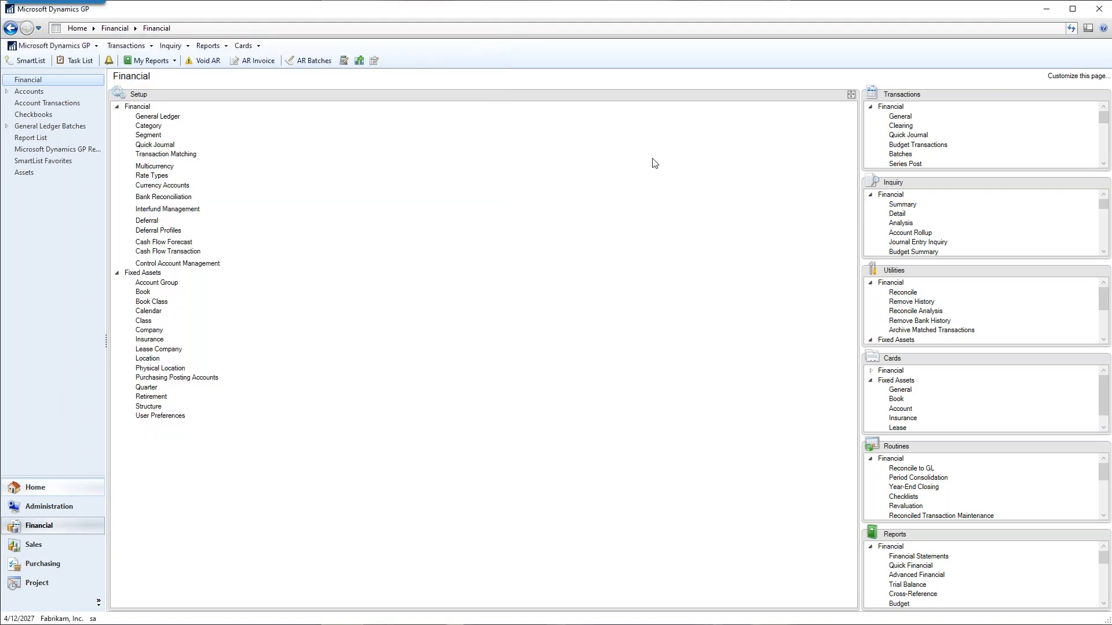